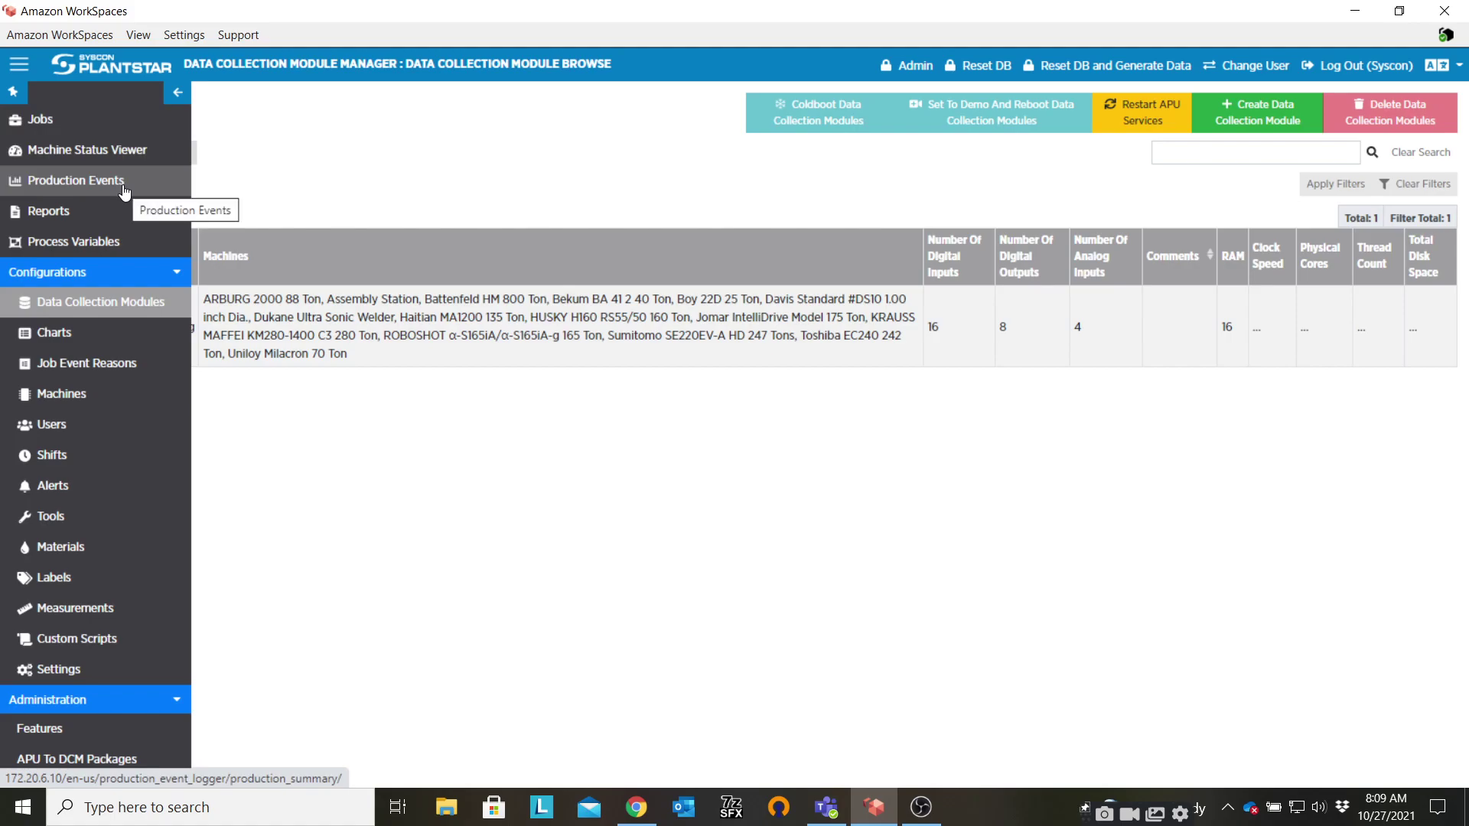
- Open the Job Scheduler view of the Jobs section
click(43, 127)
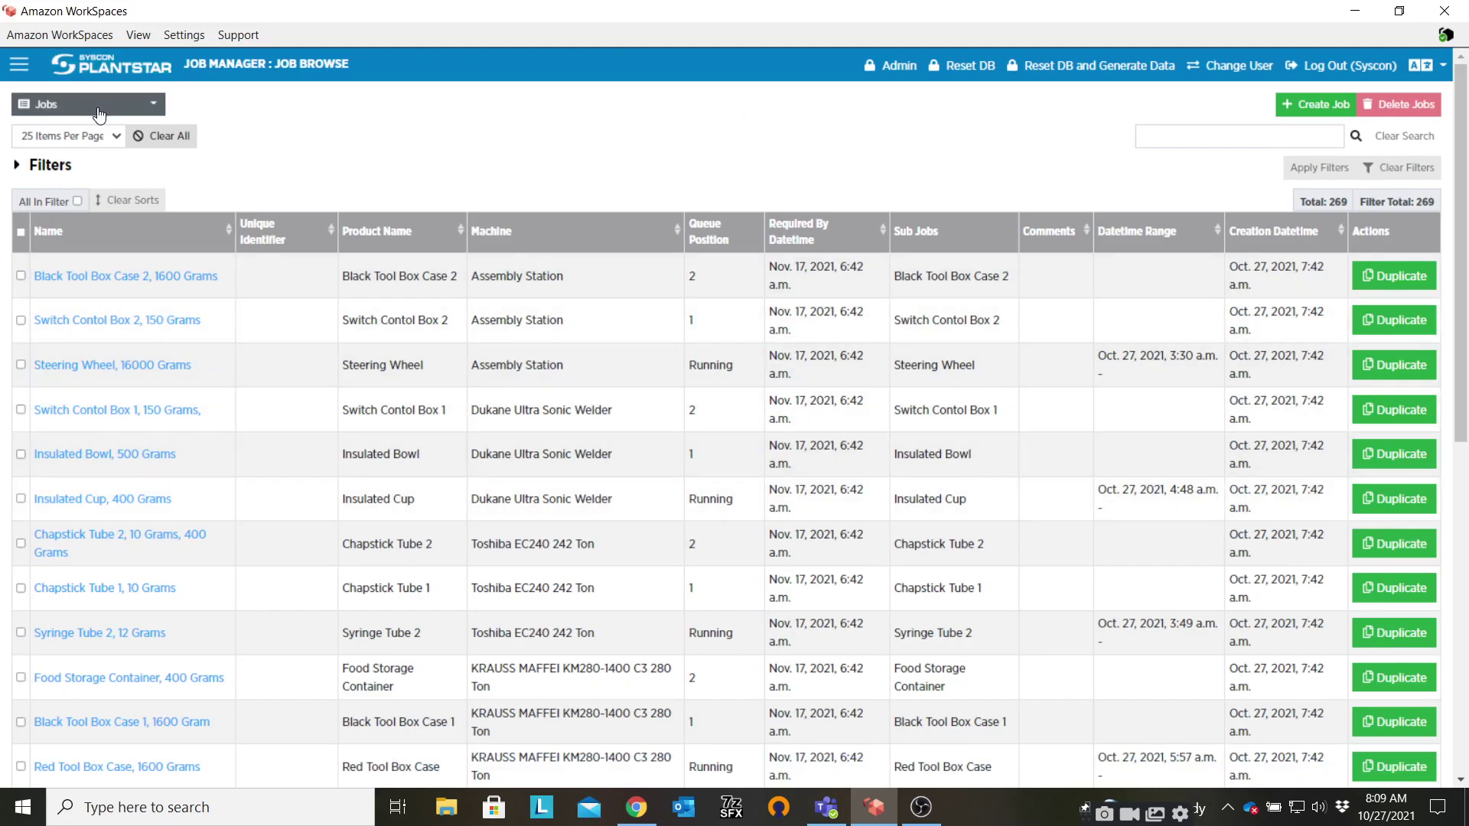
click(100, 115)
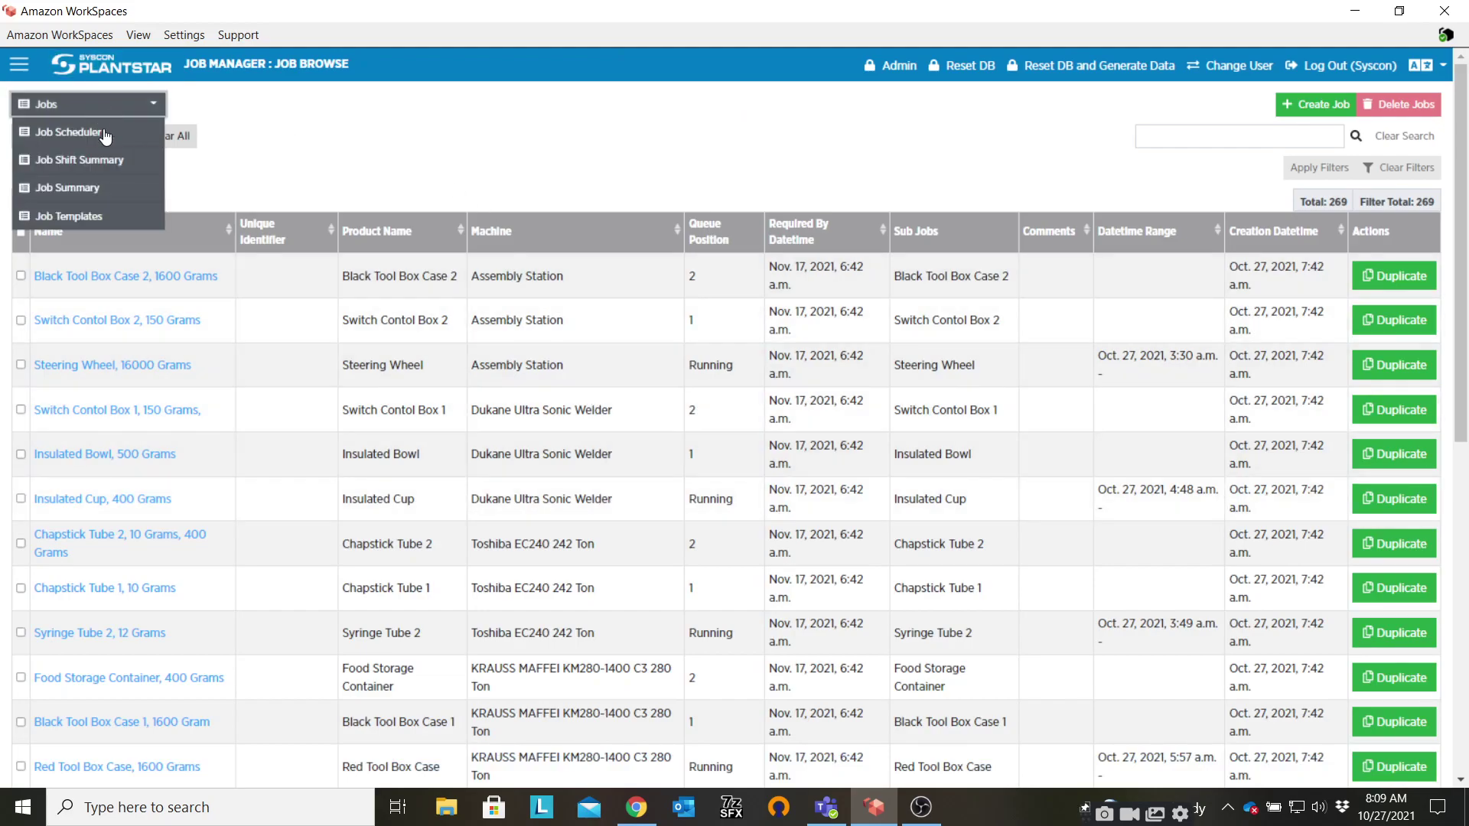
click(101, 134)
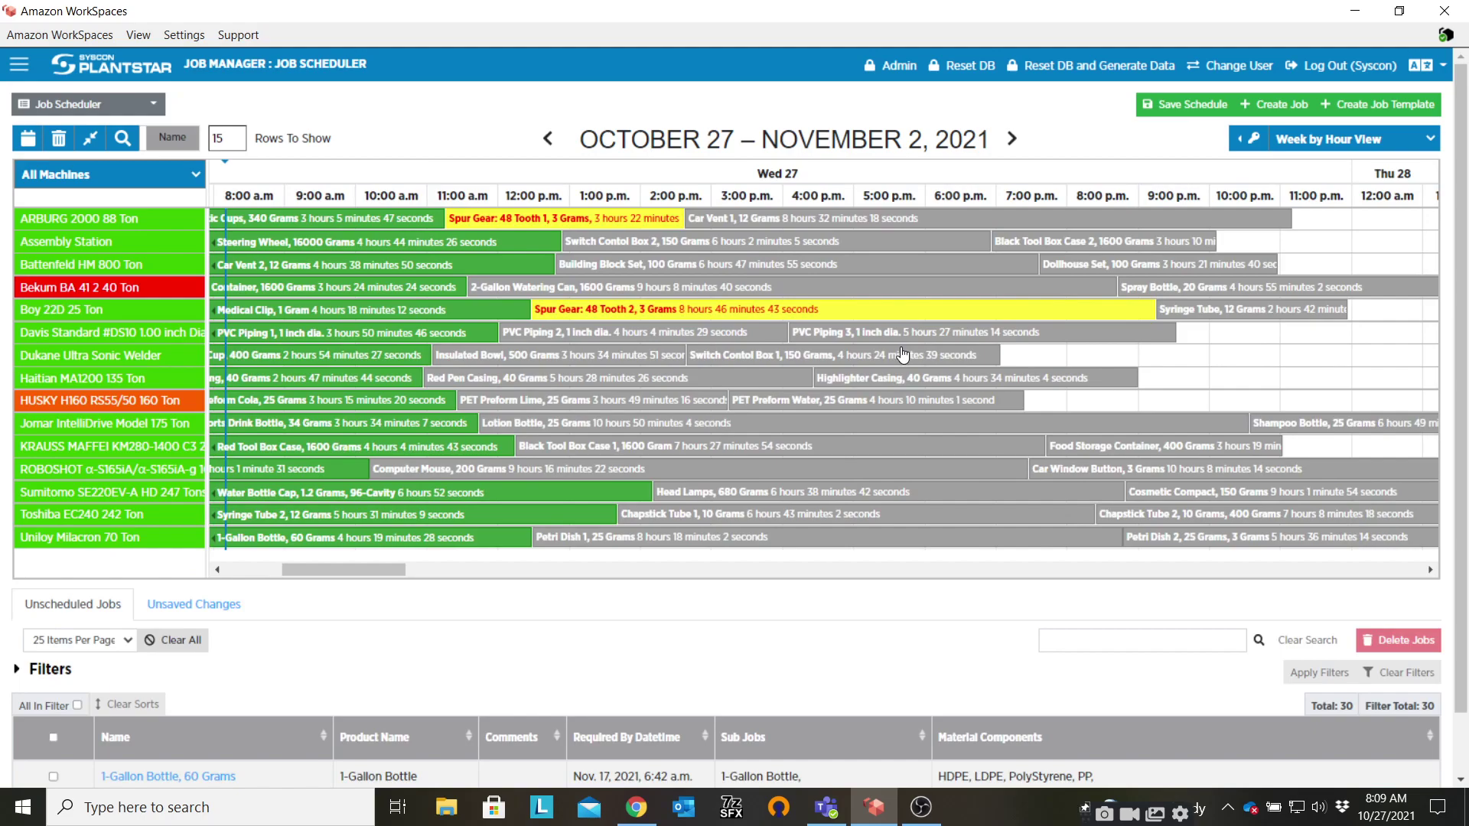
- Expand the filters of the unscheduled jobs list and examine the available filter criteria
scroll(540, 570, down, 1)
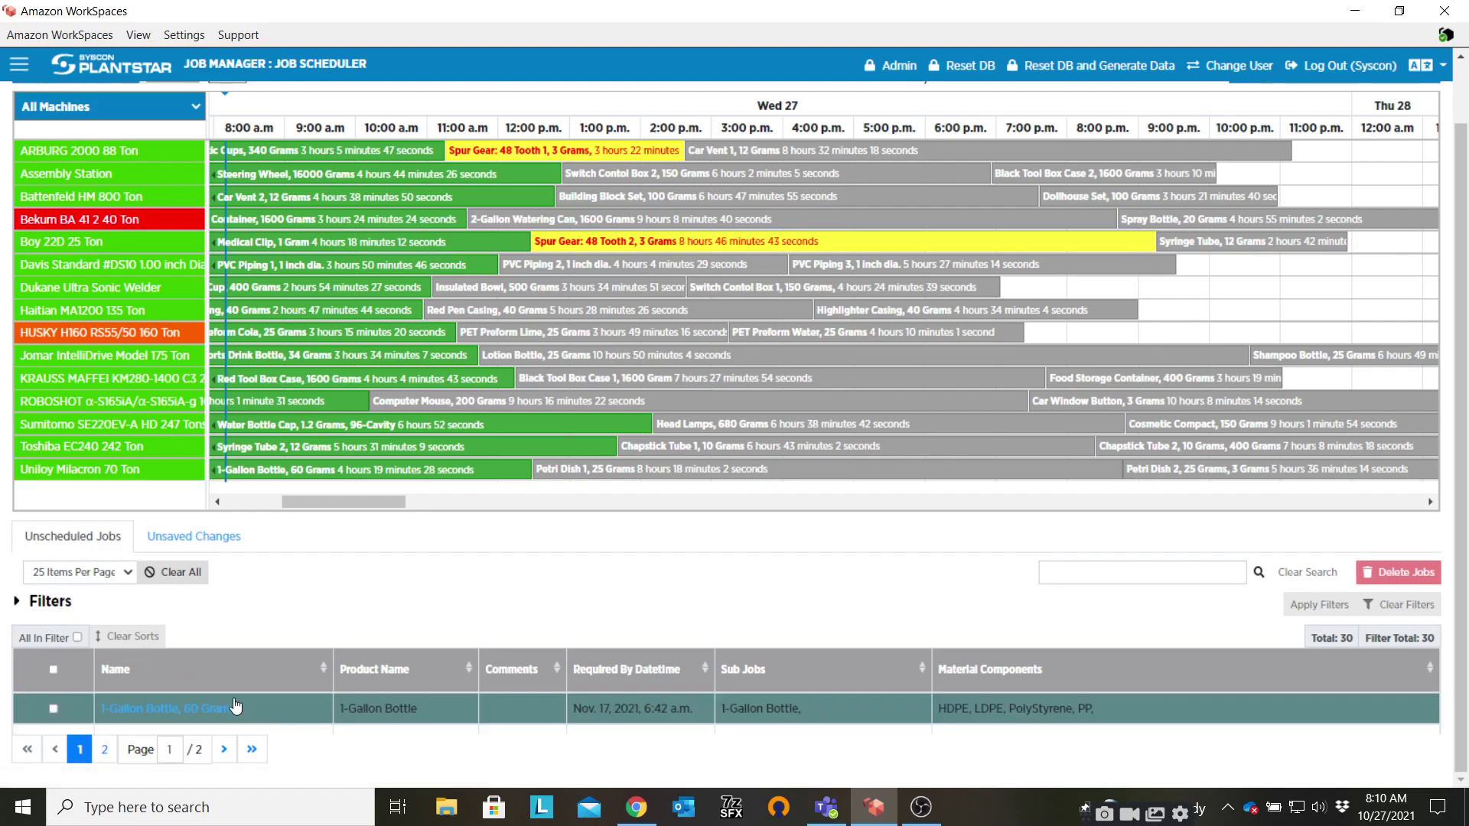
click(61, 604)
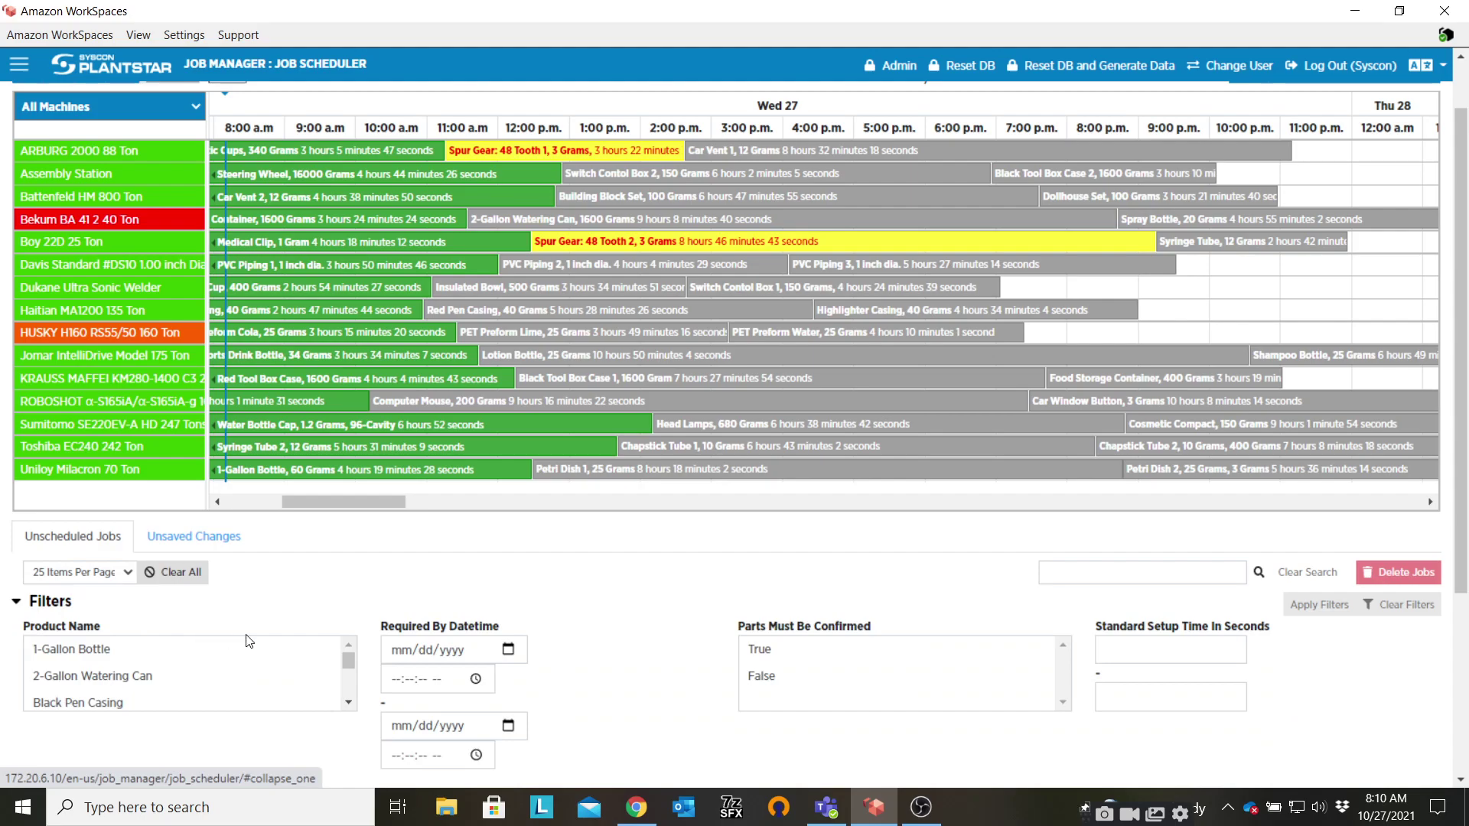
scroll(261, 641, down, 1)
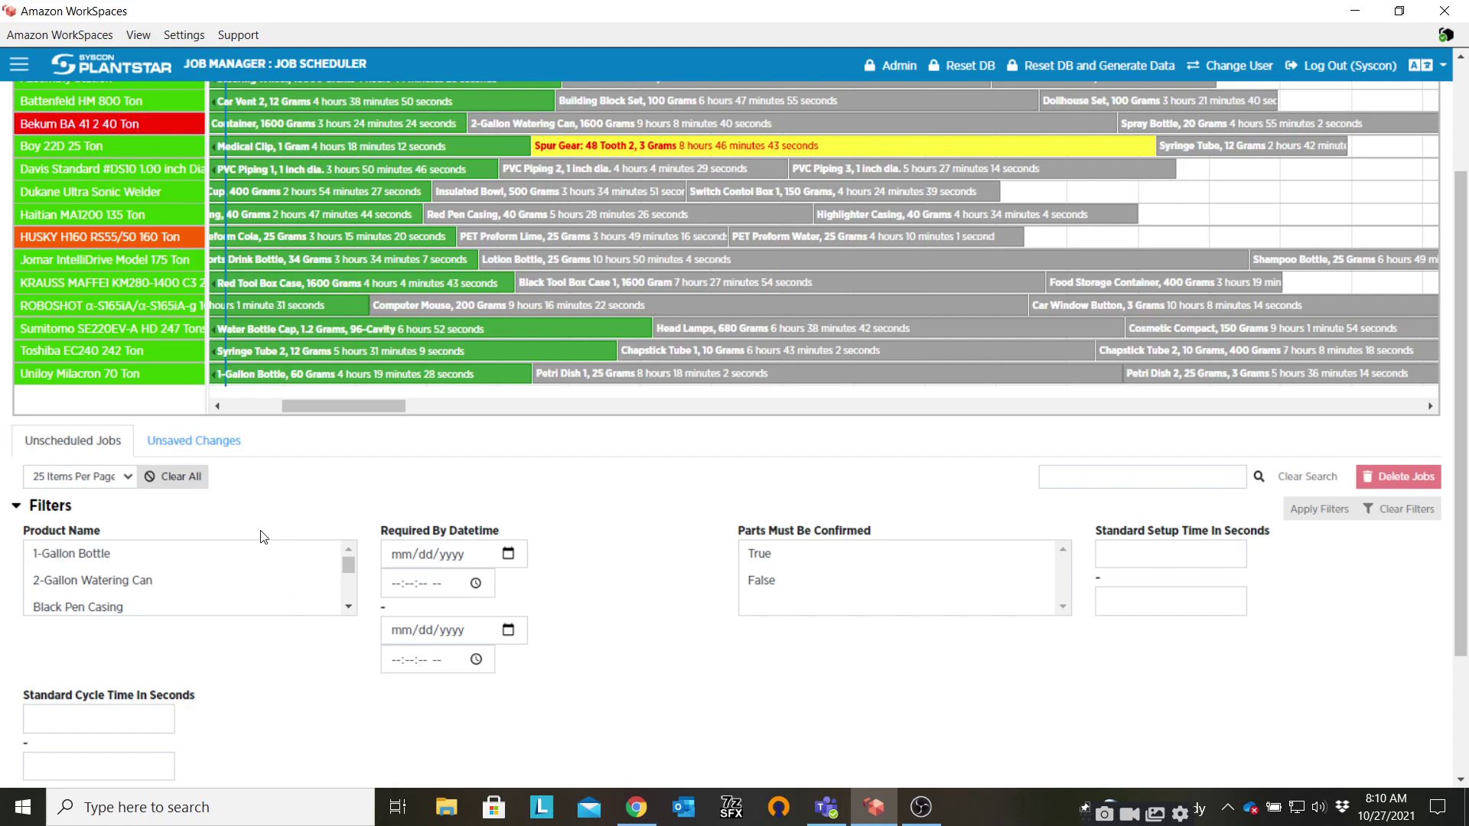
scroll(254, 576, up, 2)
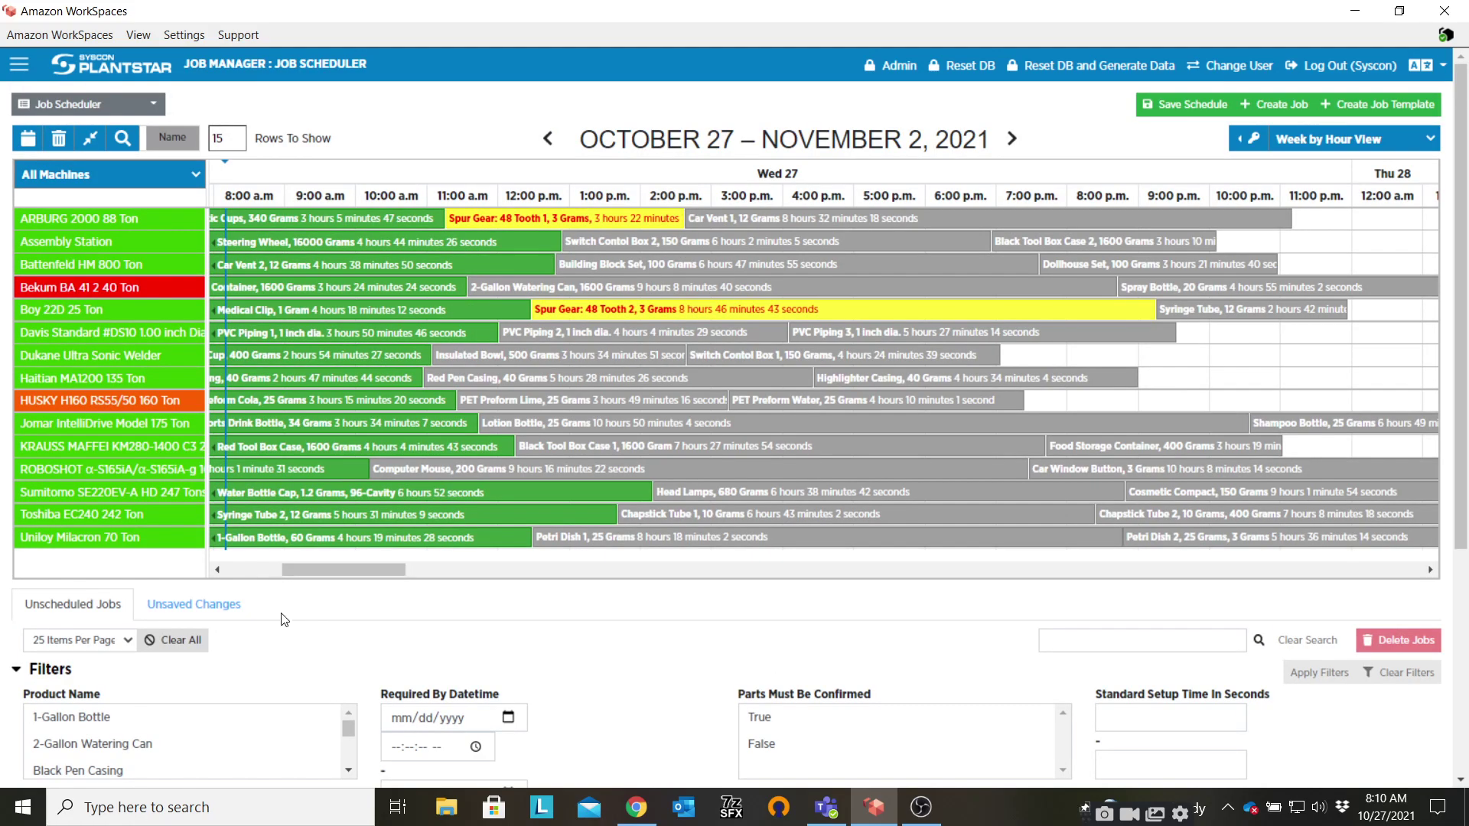
- Check the schedule's unsaved changes, return to the unscheduled jobs and collapse their filters
click(190, 605)
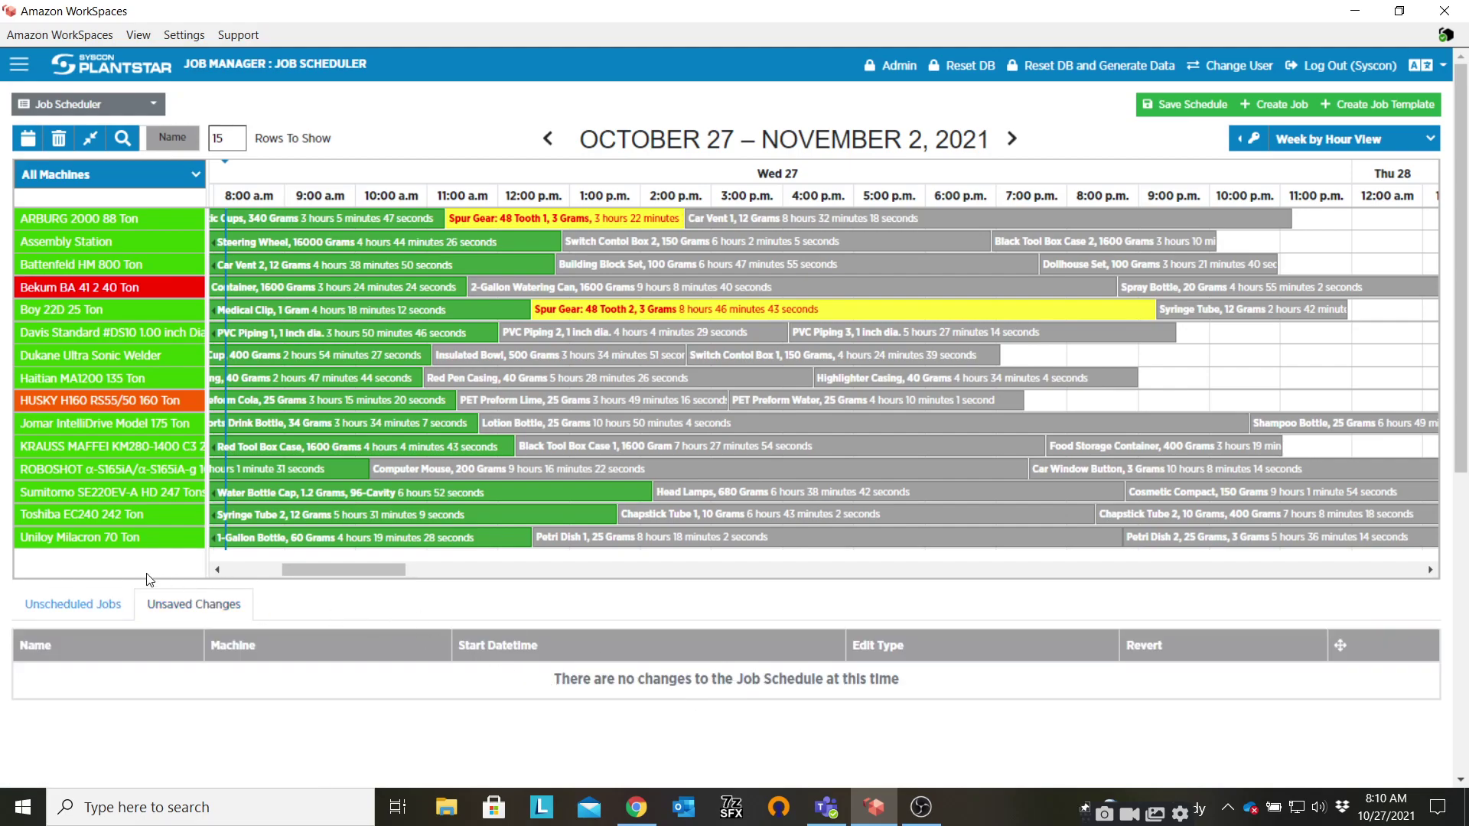
click(109, 605)
scroll(459, 666, down, 3)
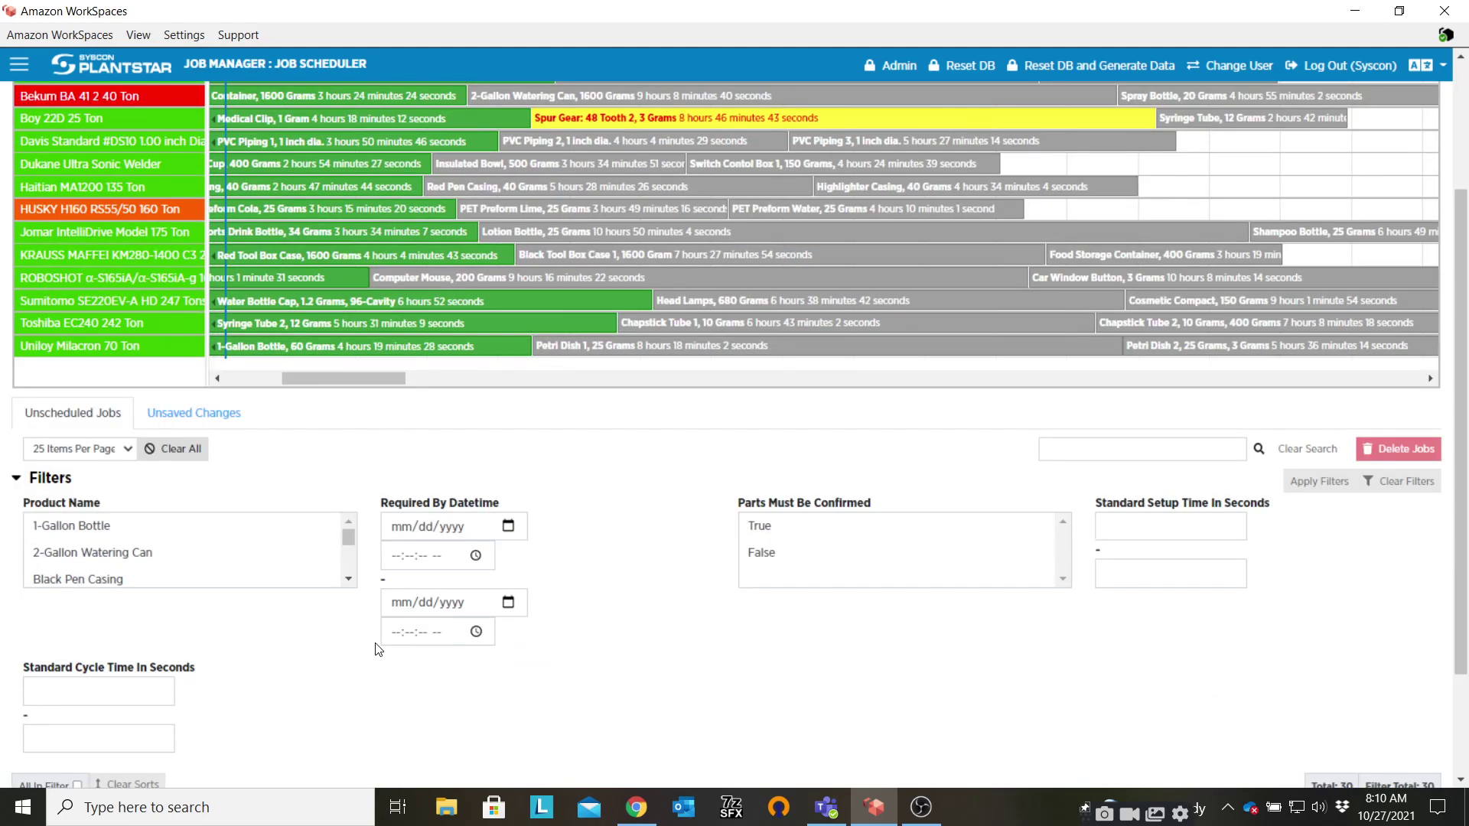
click(65, 478)
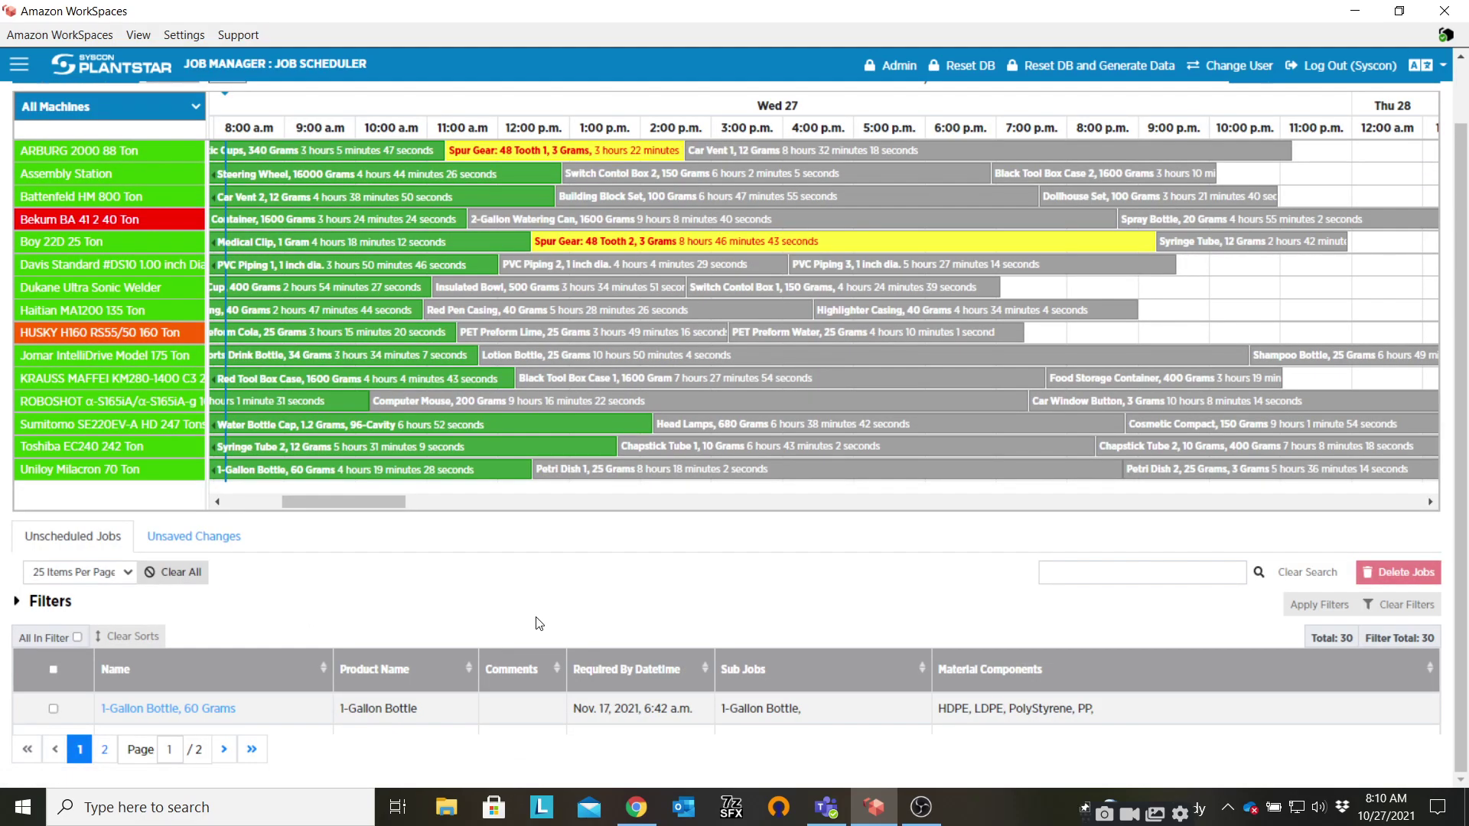
- Schedule the unscheduled job 1-Gallon Bottle, 60 Grams on the Davis Standard #DS10 machine, directly after PVC Piping 3
drag(407, 719, 995, 274)
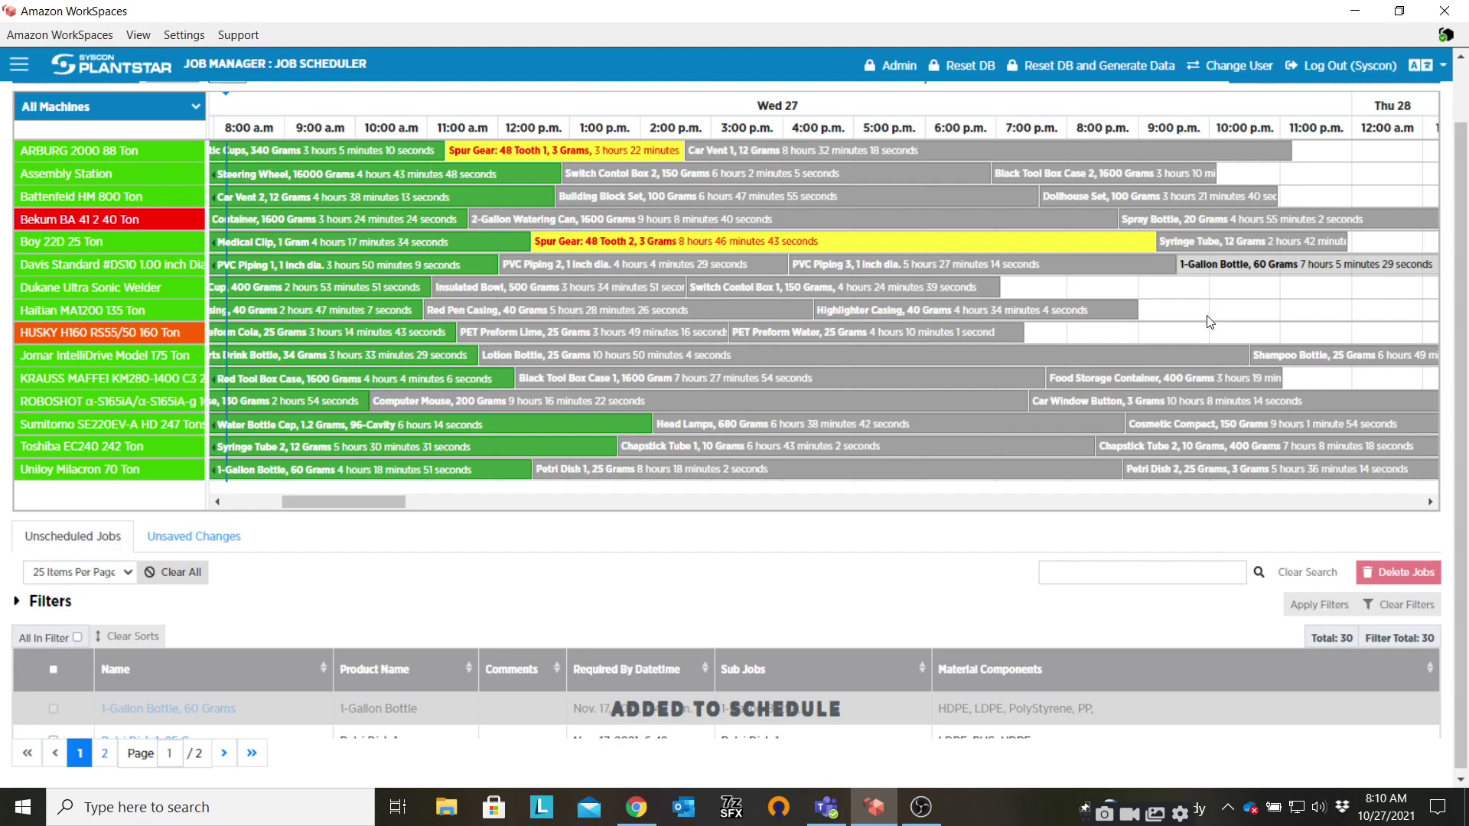
scroll(1208, 318, up, 2)
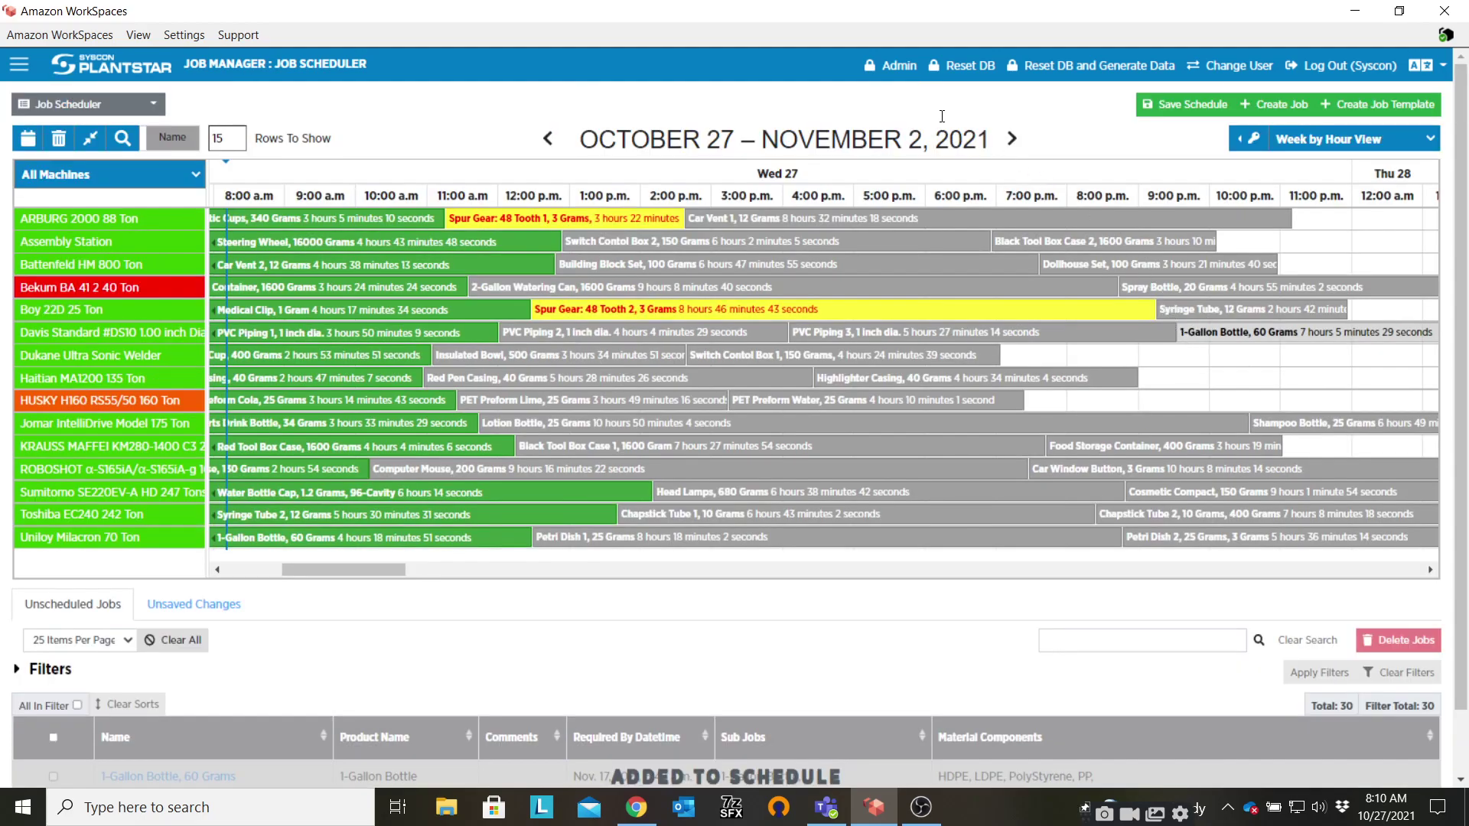
drag(379, 570, 355, 570)
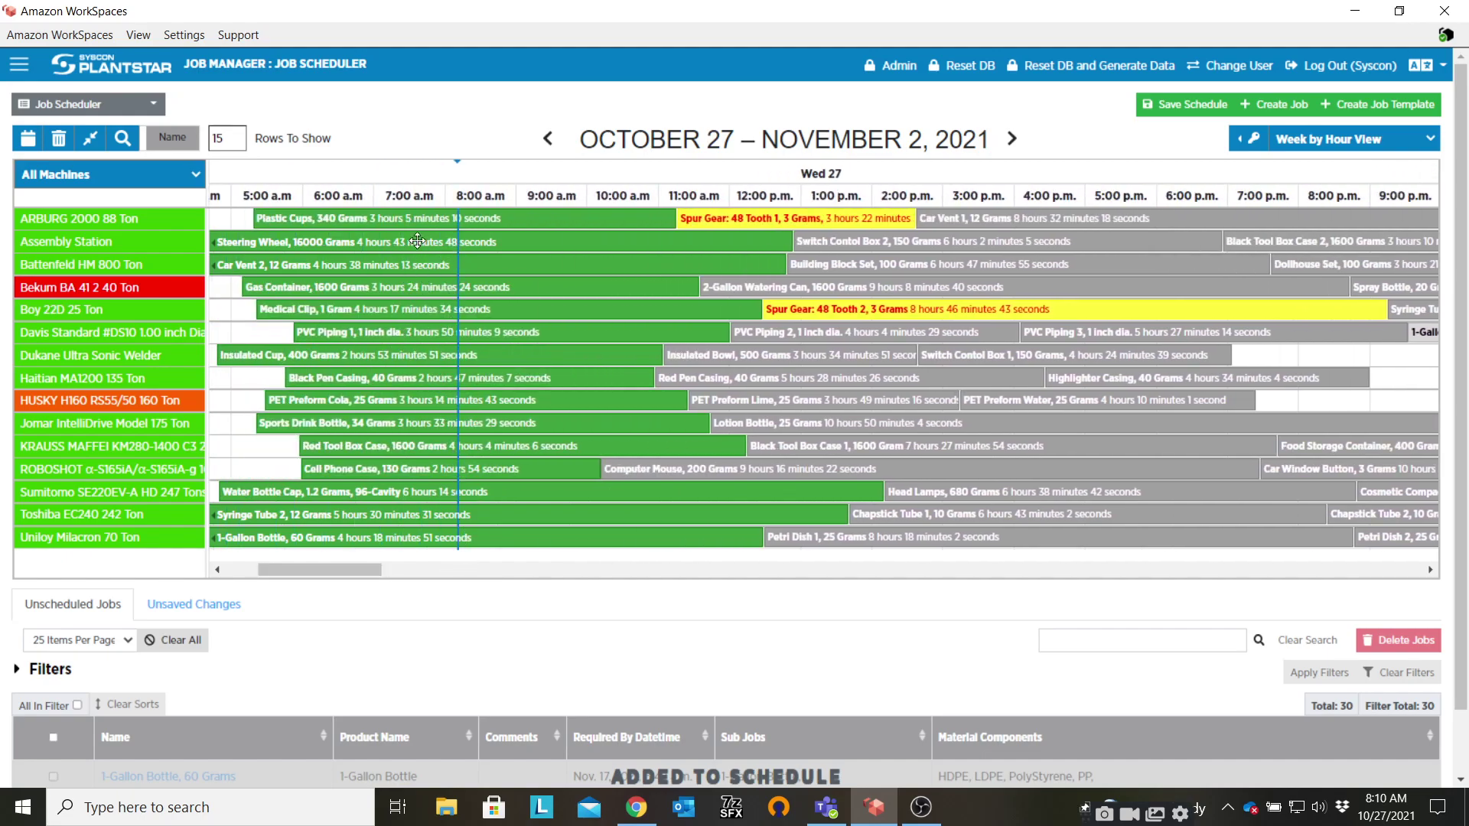
- Display the scheduler's color legend, and review the Search Scheduled Jobs dialog before closing it
click(1247, 147)
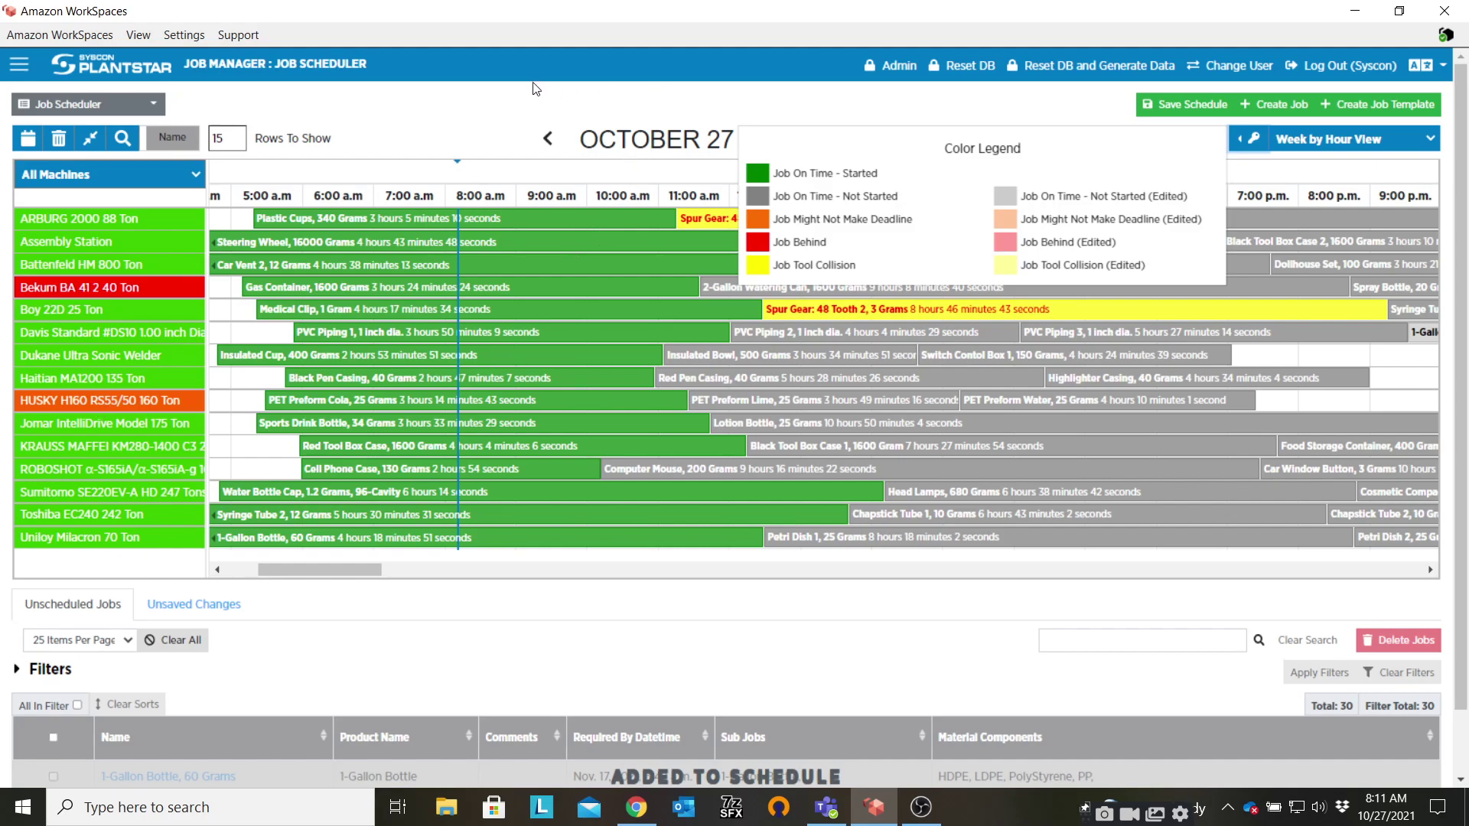
click(122, 137)
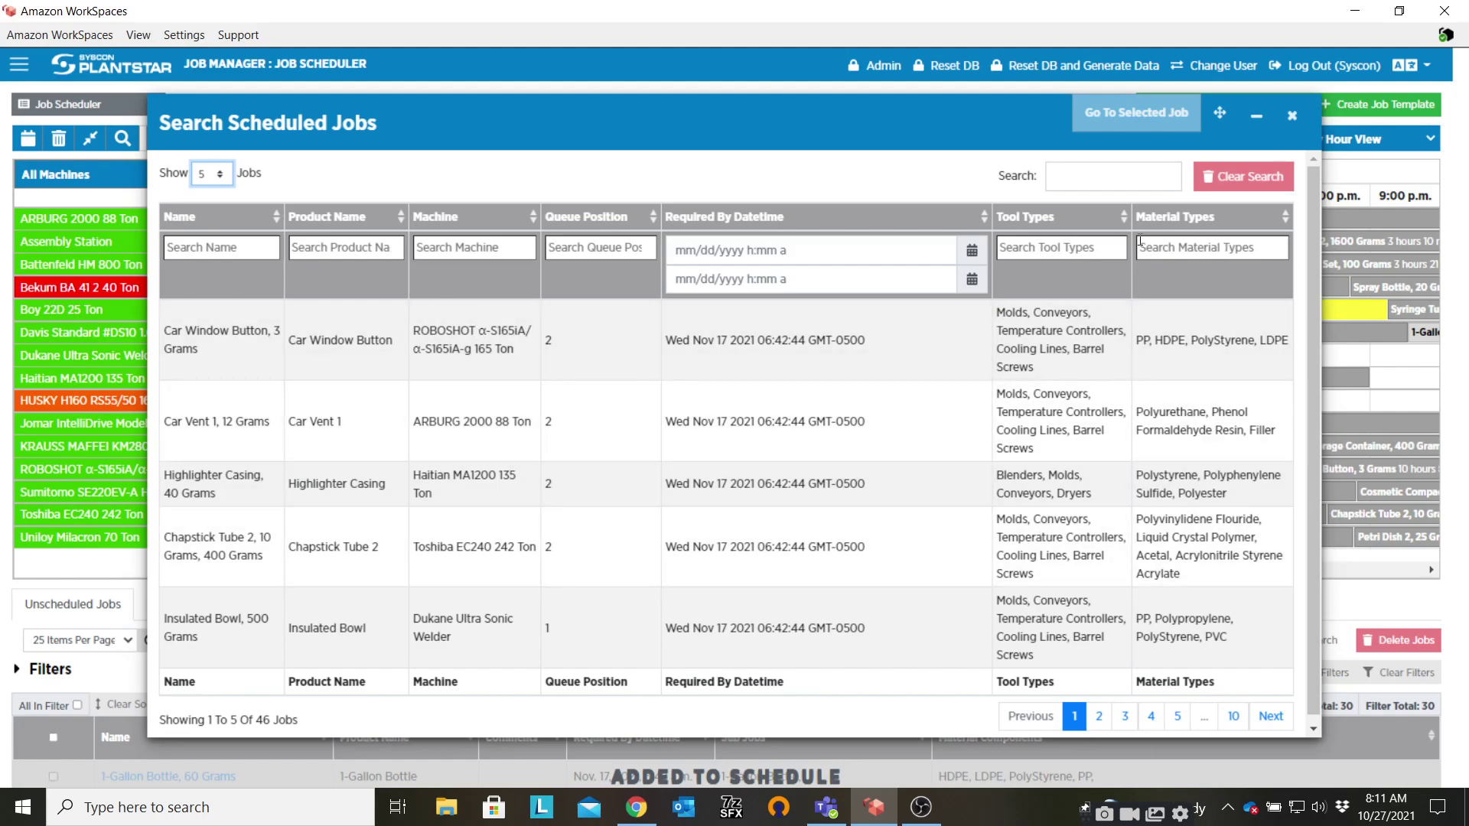
click(1292, 118)
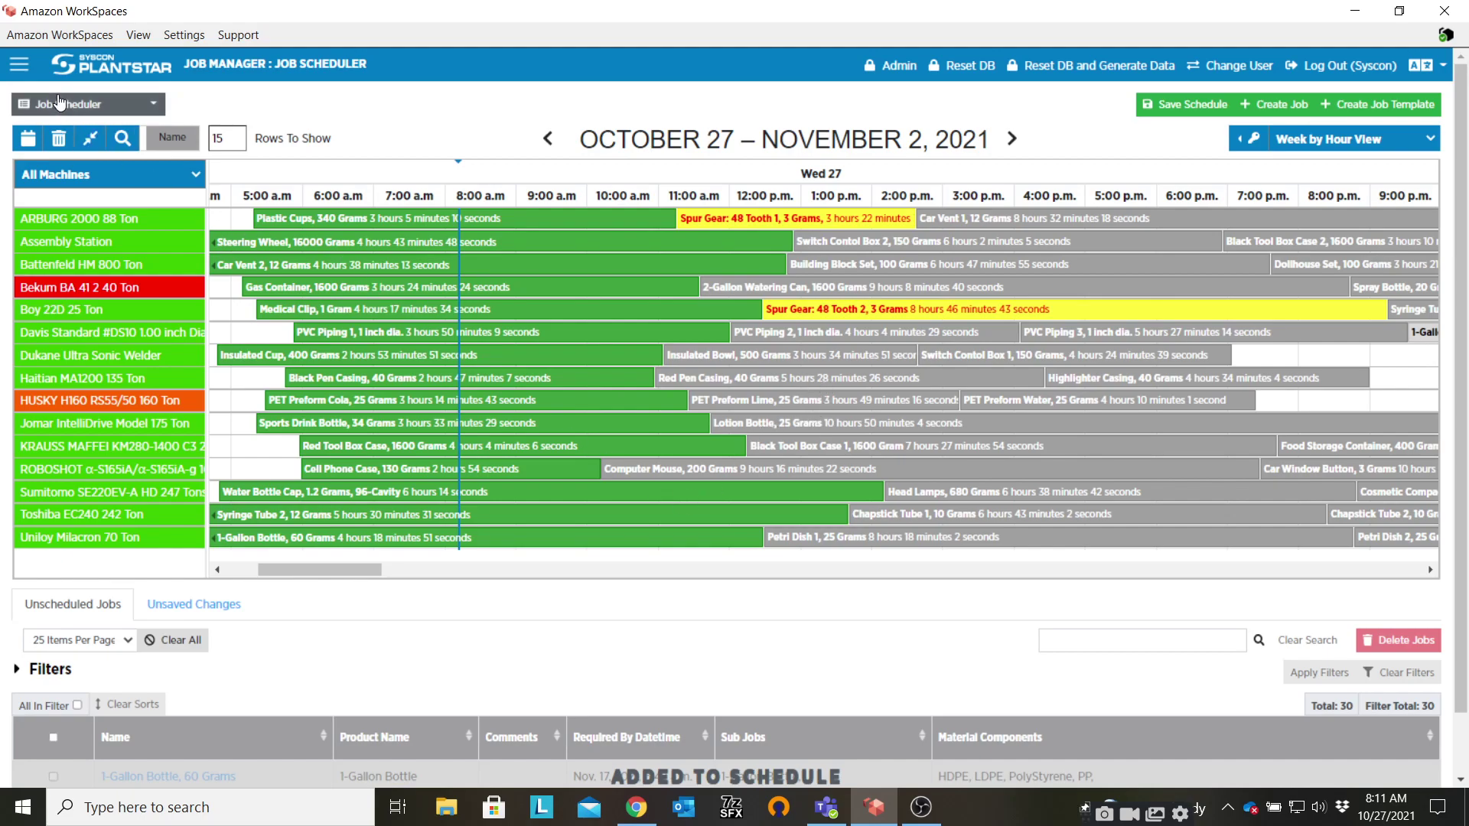
- View the details of the PVC Piping 1, 1 inch dia. job and switch to the Job Shift Summary
click(660, 332)
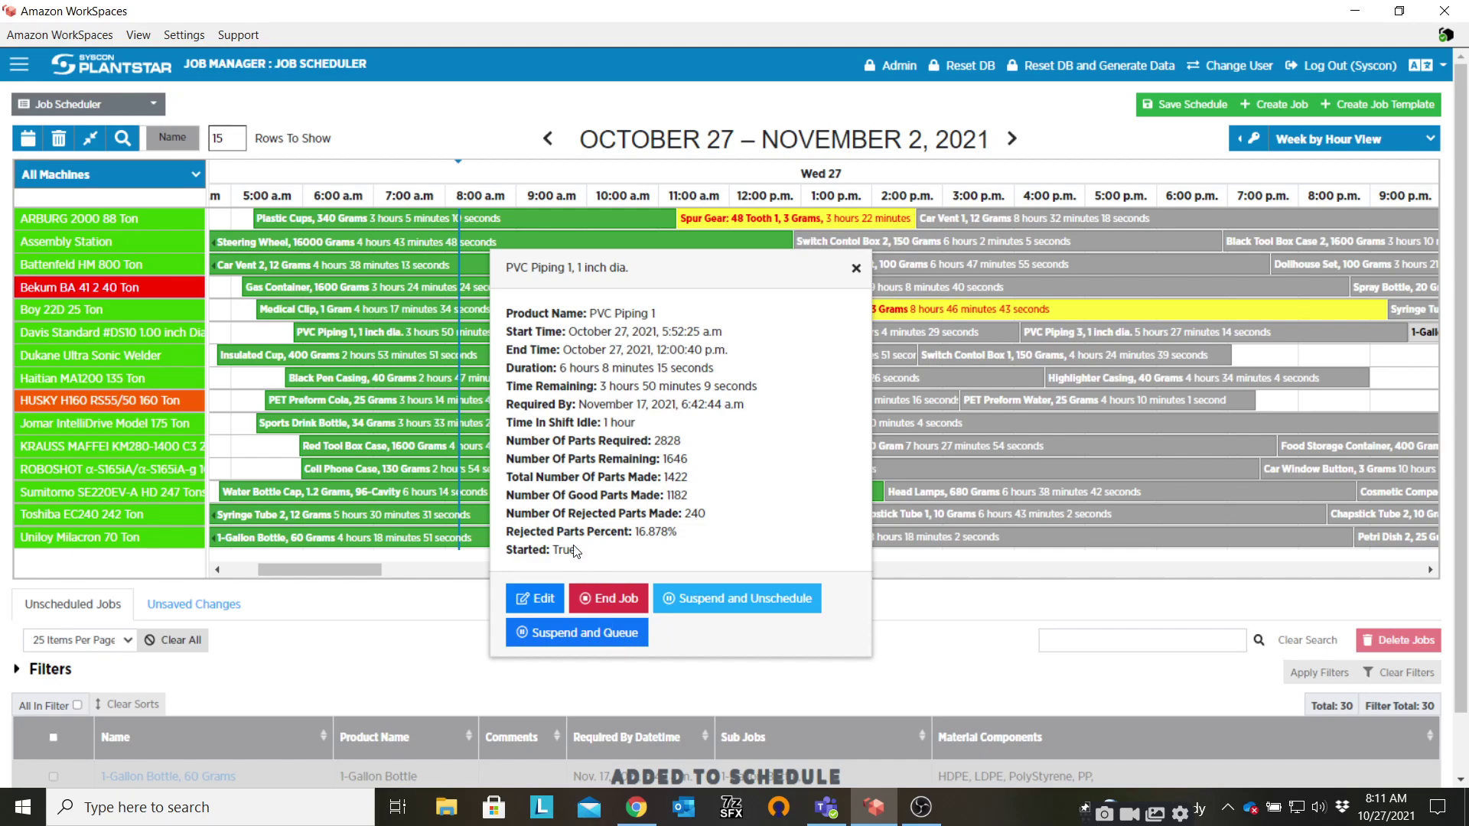
click(143, 111)
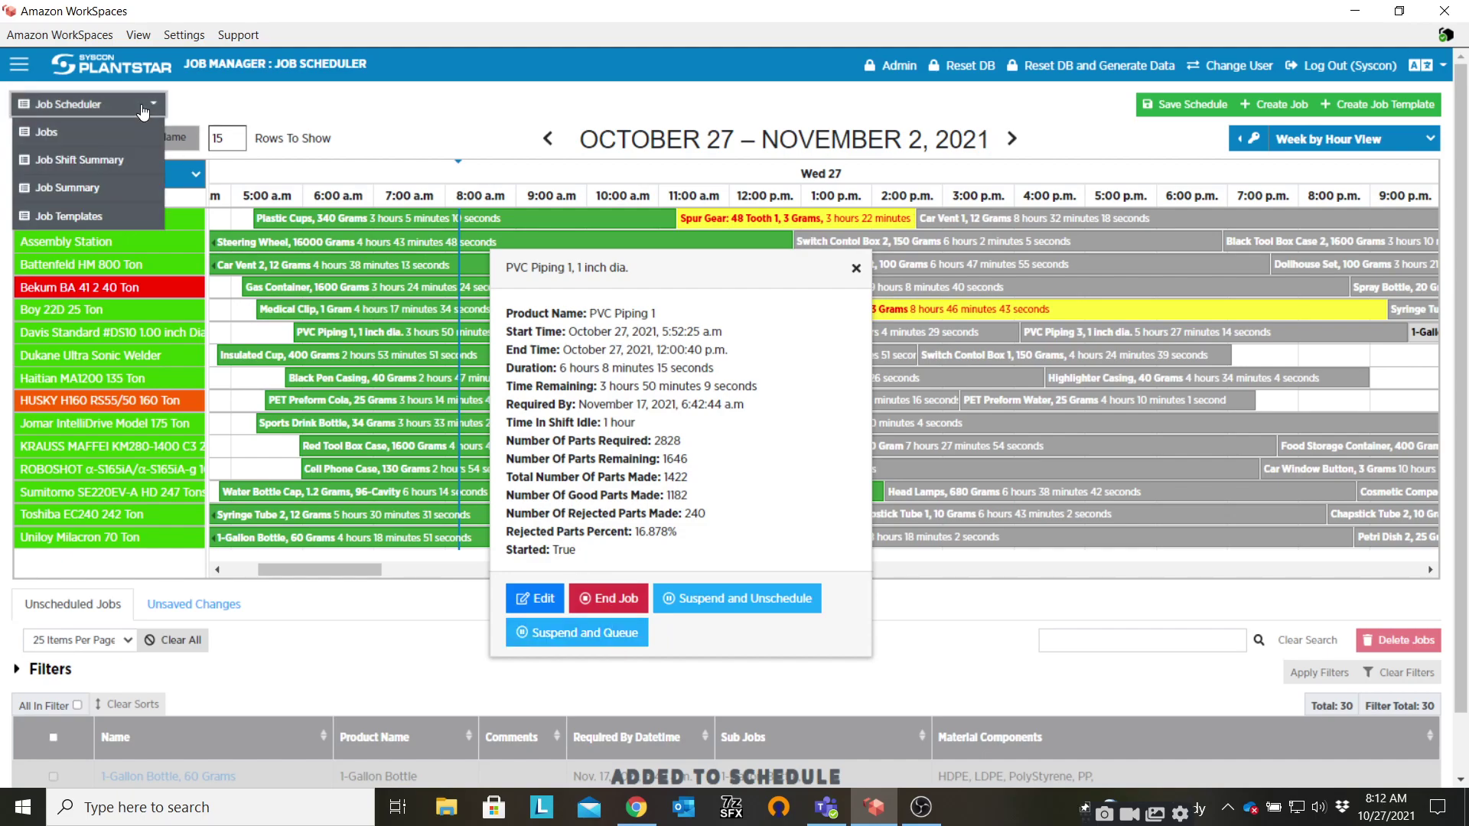
click(110, 159)
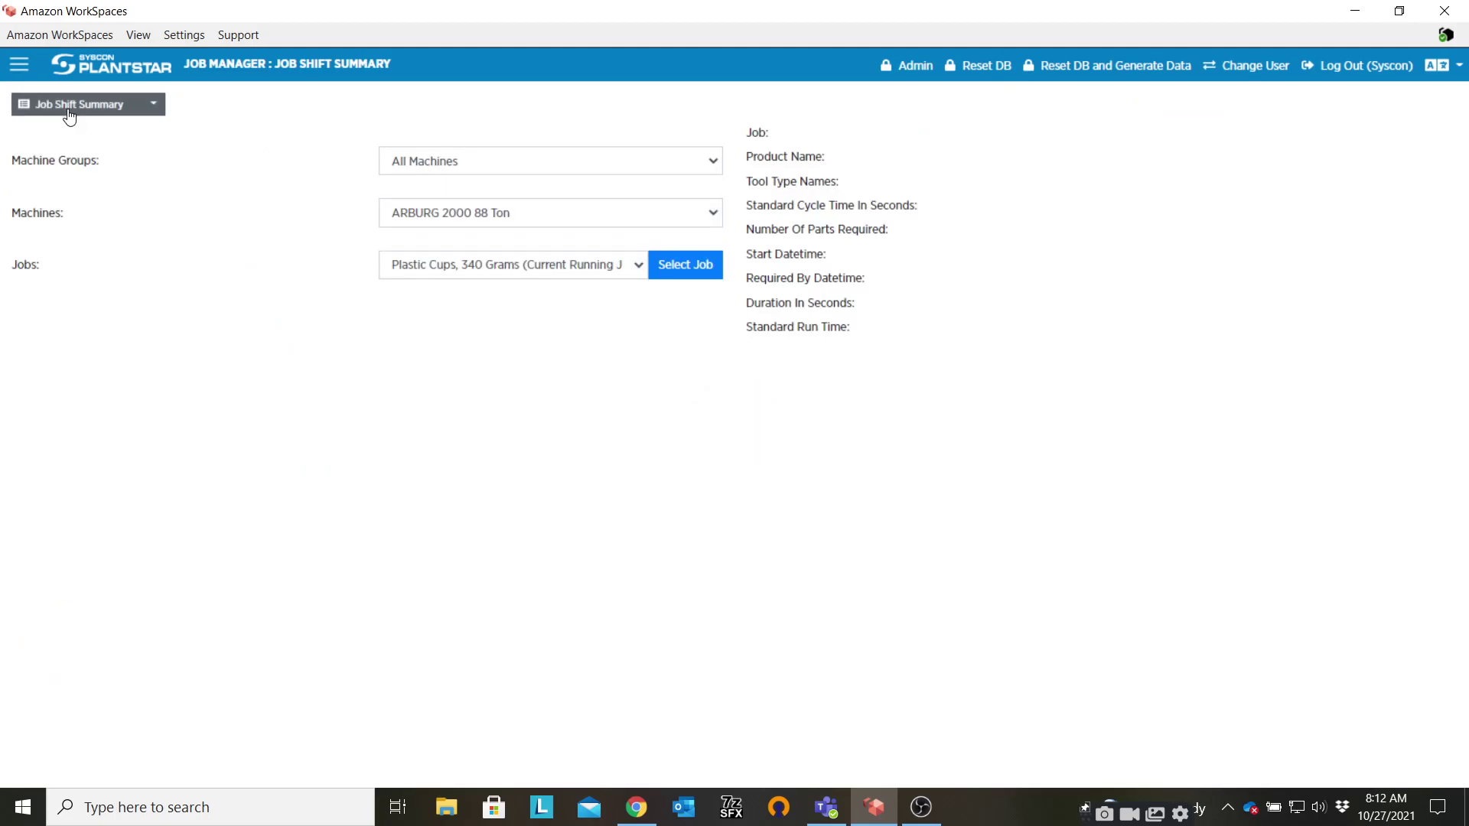
- Show the shift summary of the currently running Car Vent 2, 12 Grams job on Battenfeld HM 800 Ton, keeping the All Machines group
click(476, 174)
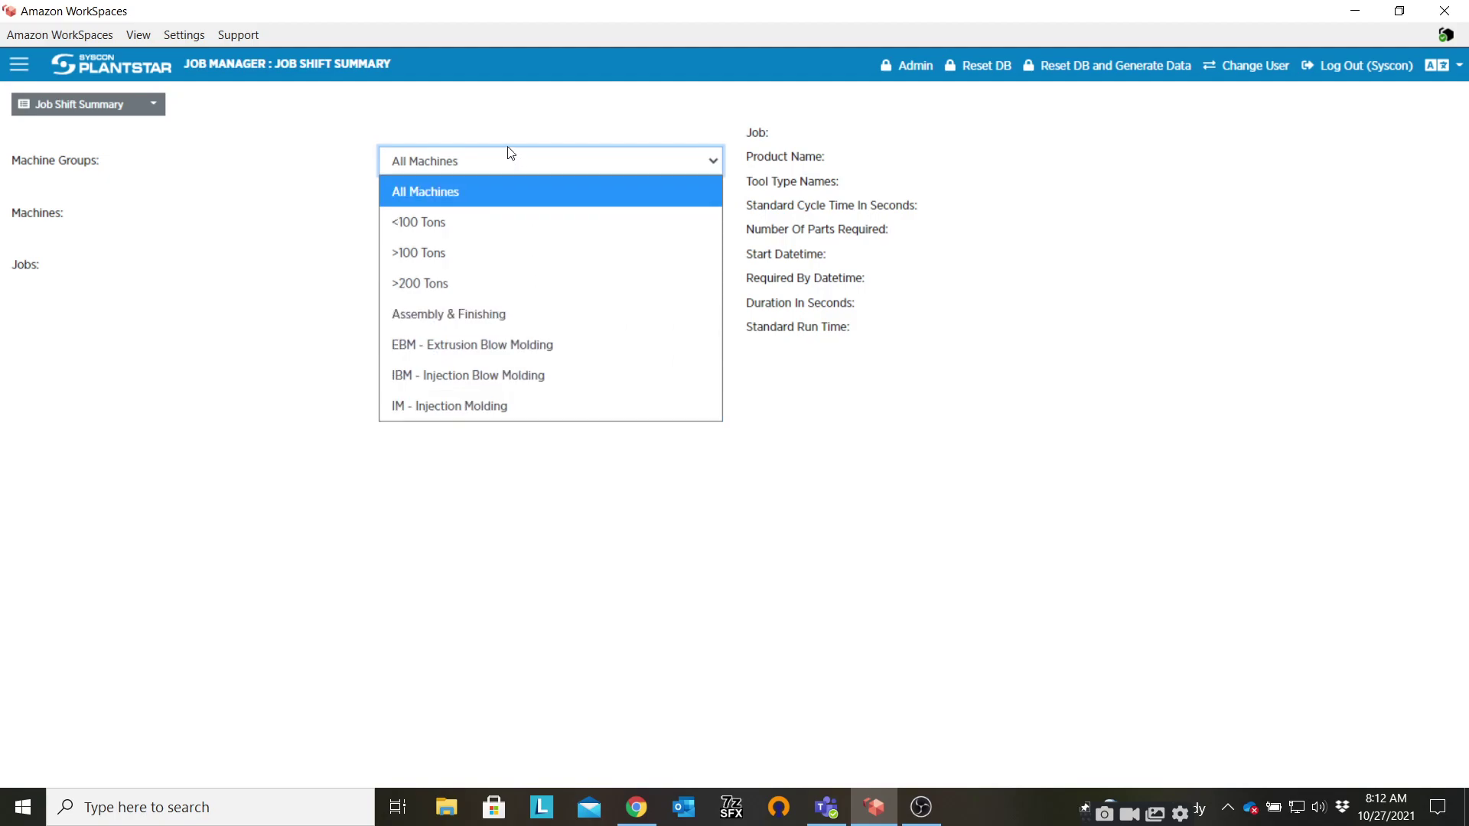
click(505, 192)
click(488, 218)
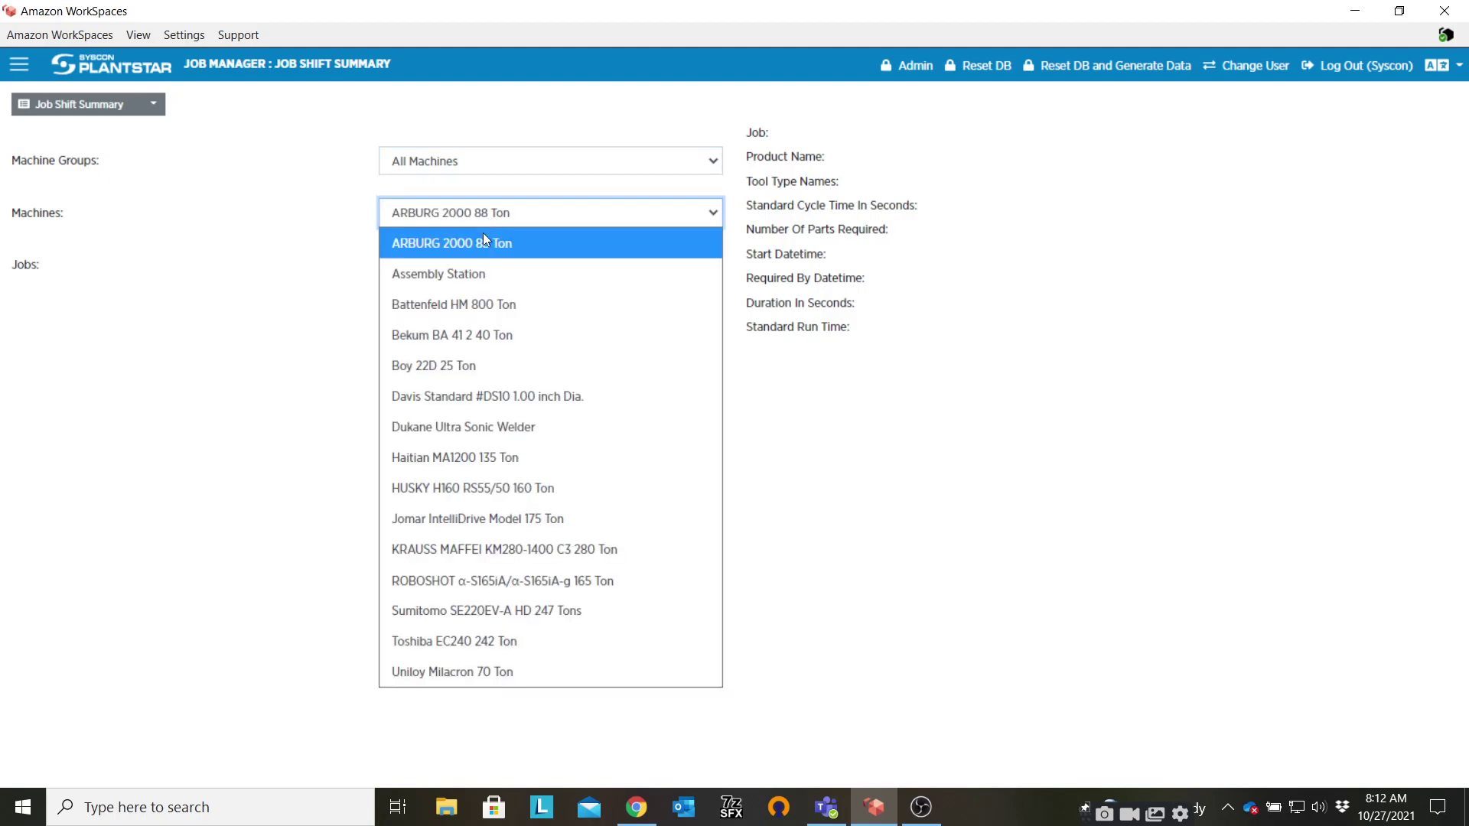
click(454, 305)
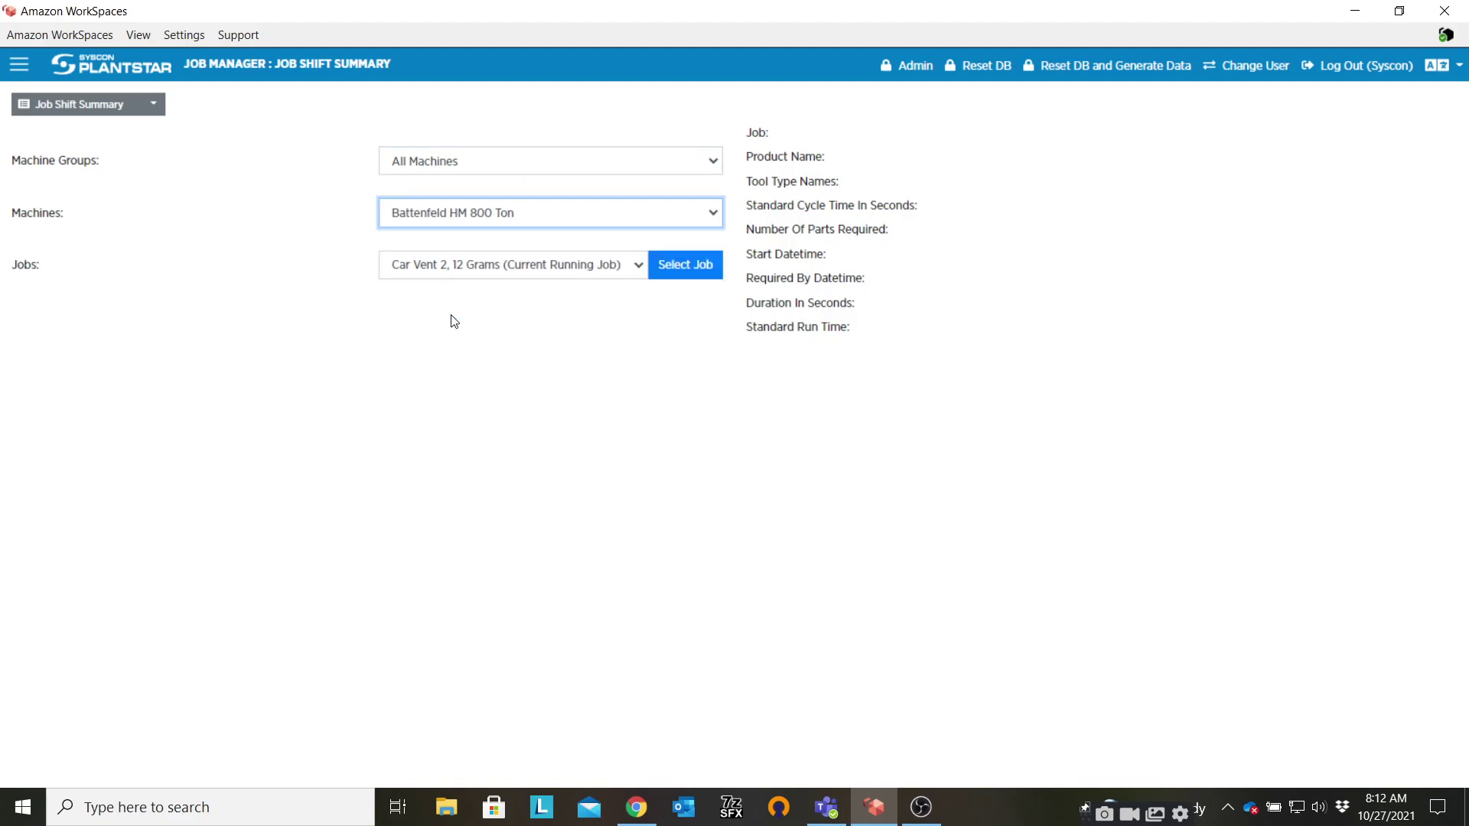
click(515, 279)
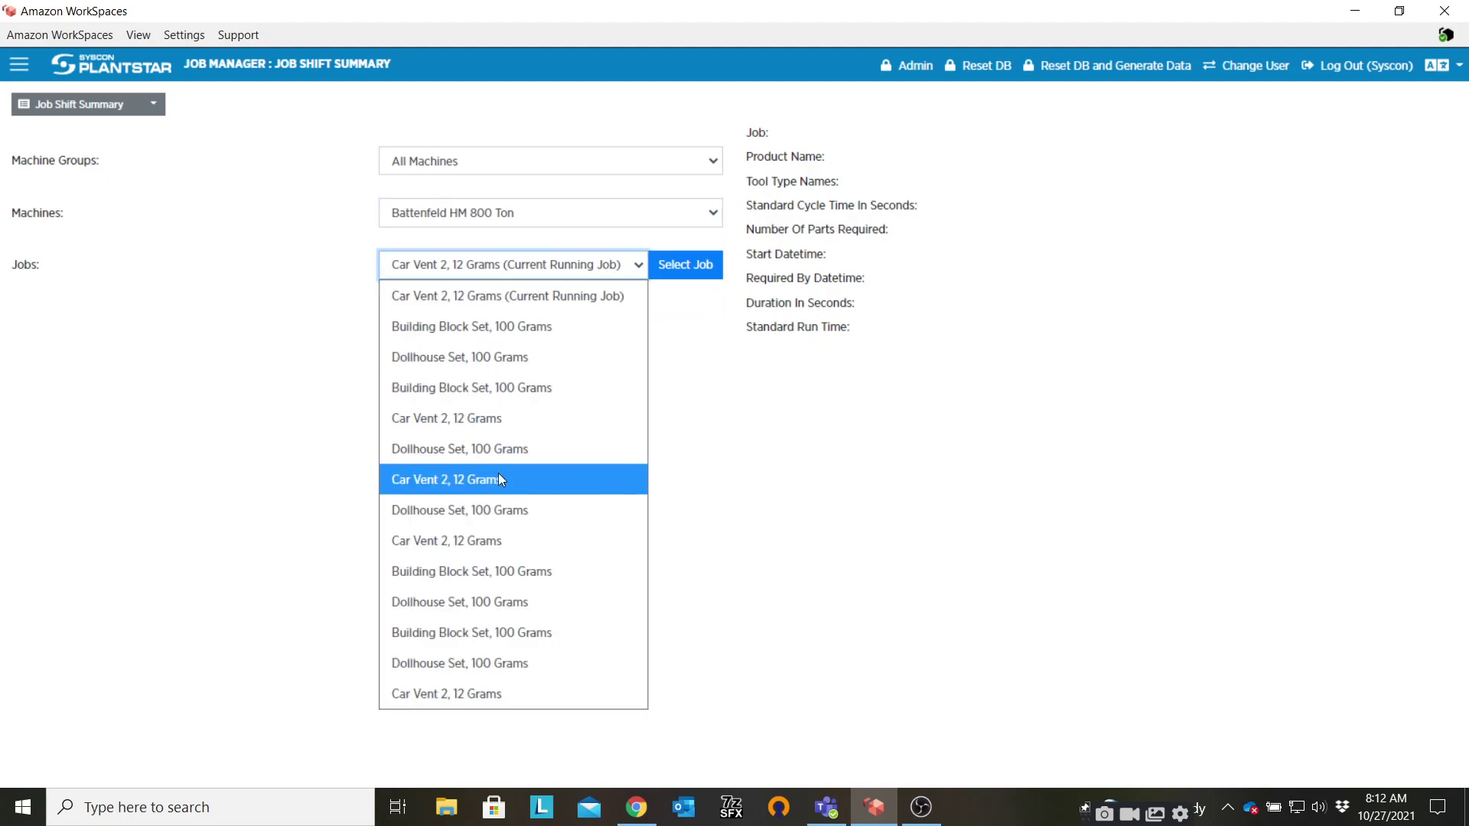
click(535, 300)
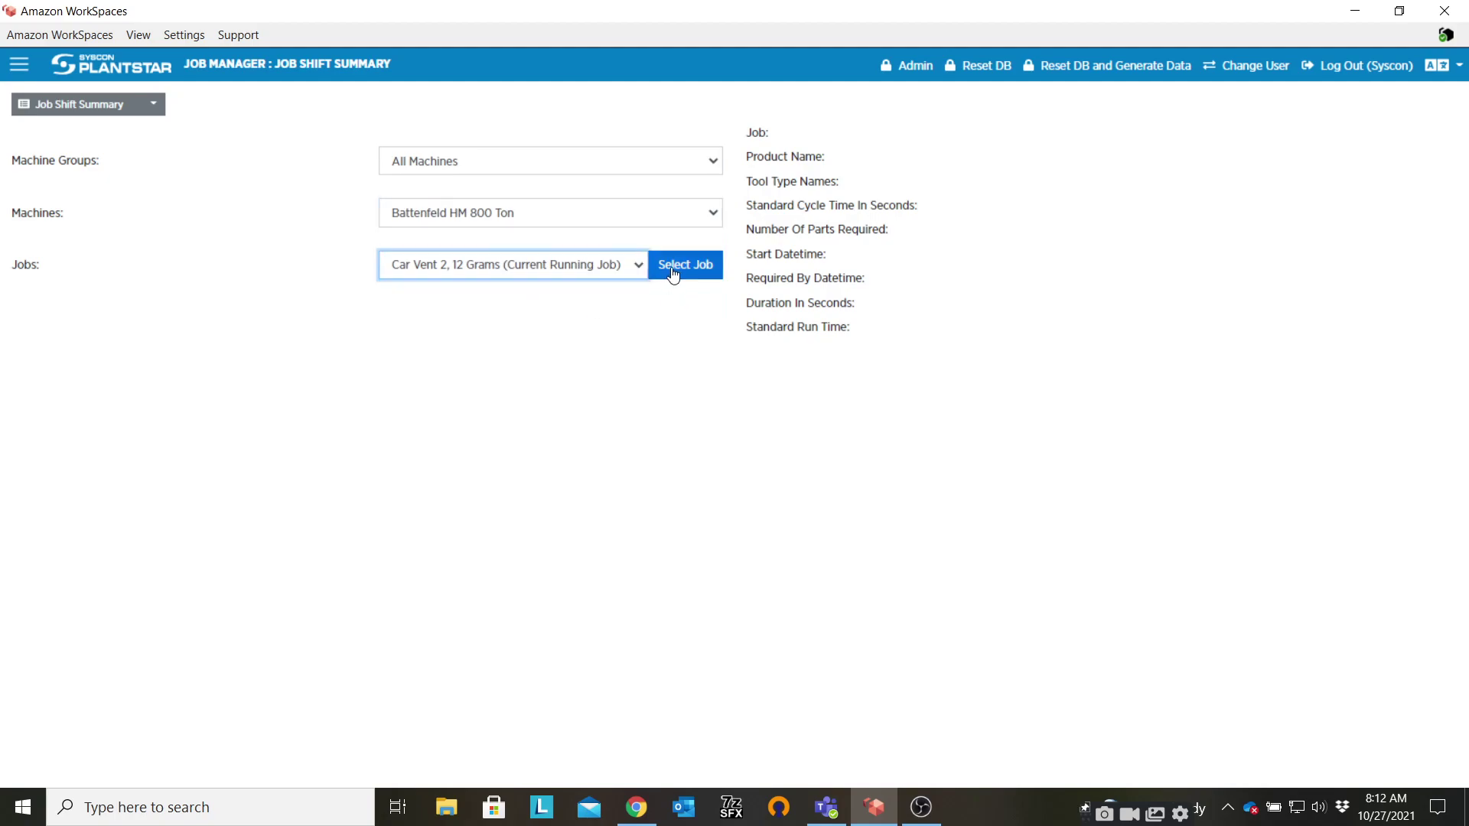
click(672, 267)
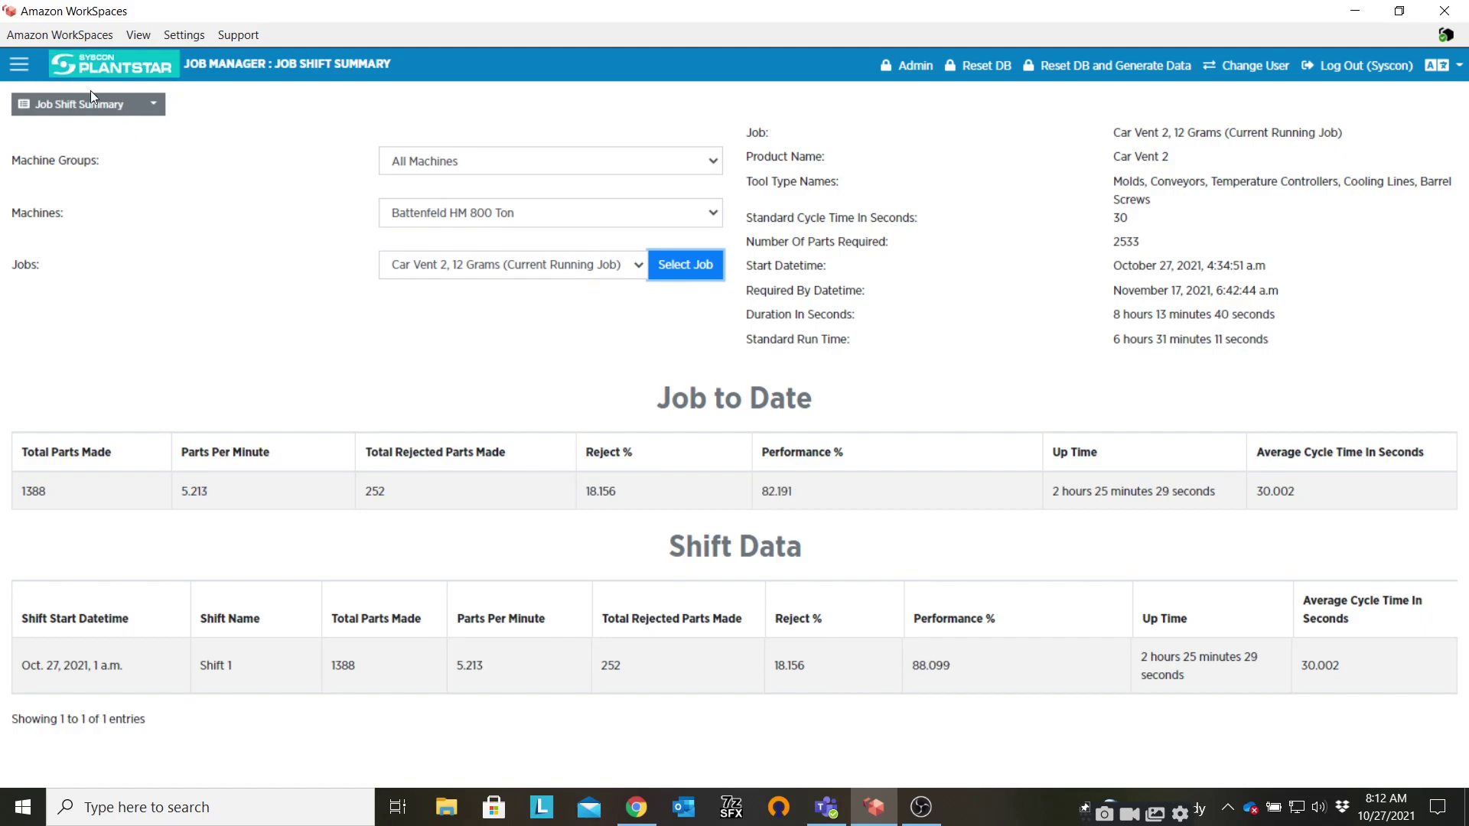
- Open the Job Summary and review the current job data and job queue of the ARBURG 2000 88 Ton
click(97, 113)
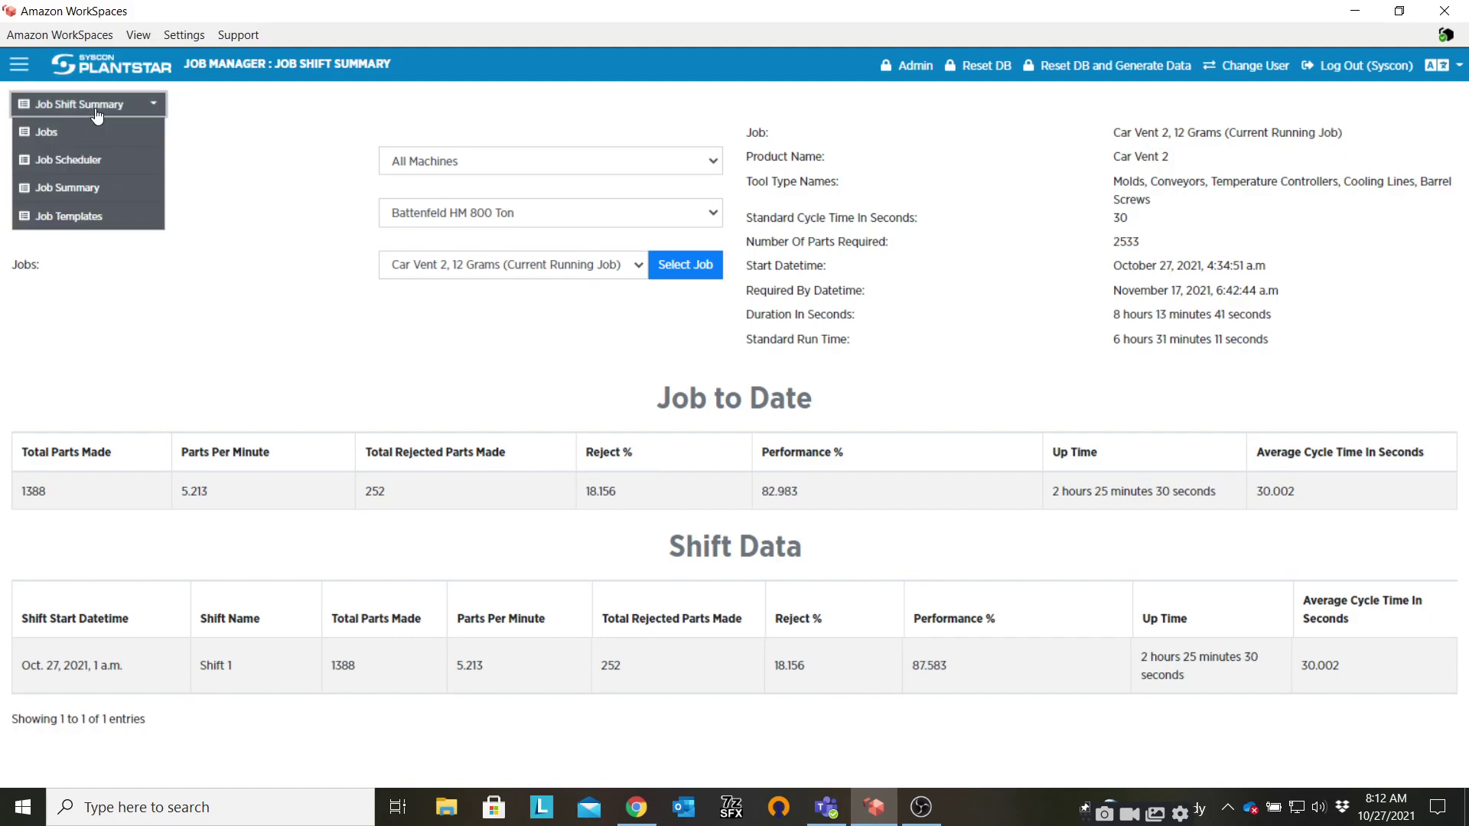
click(77, 194)
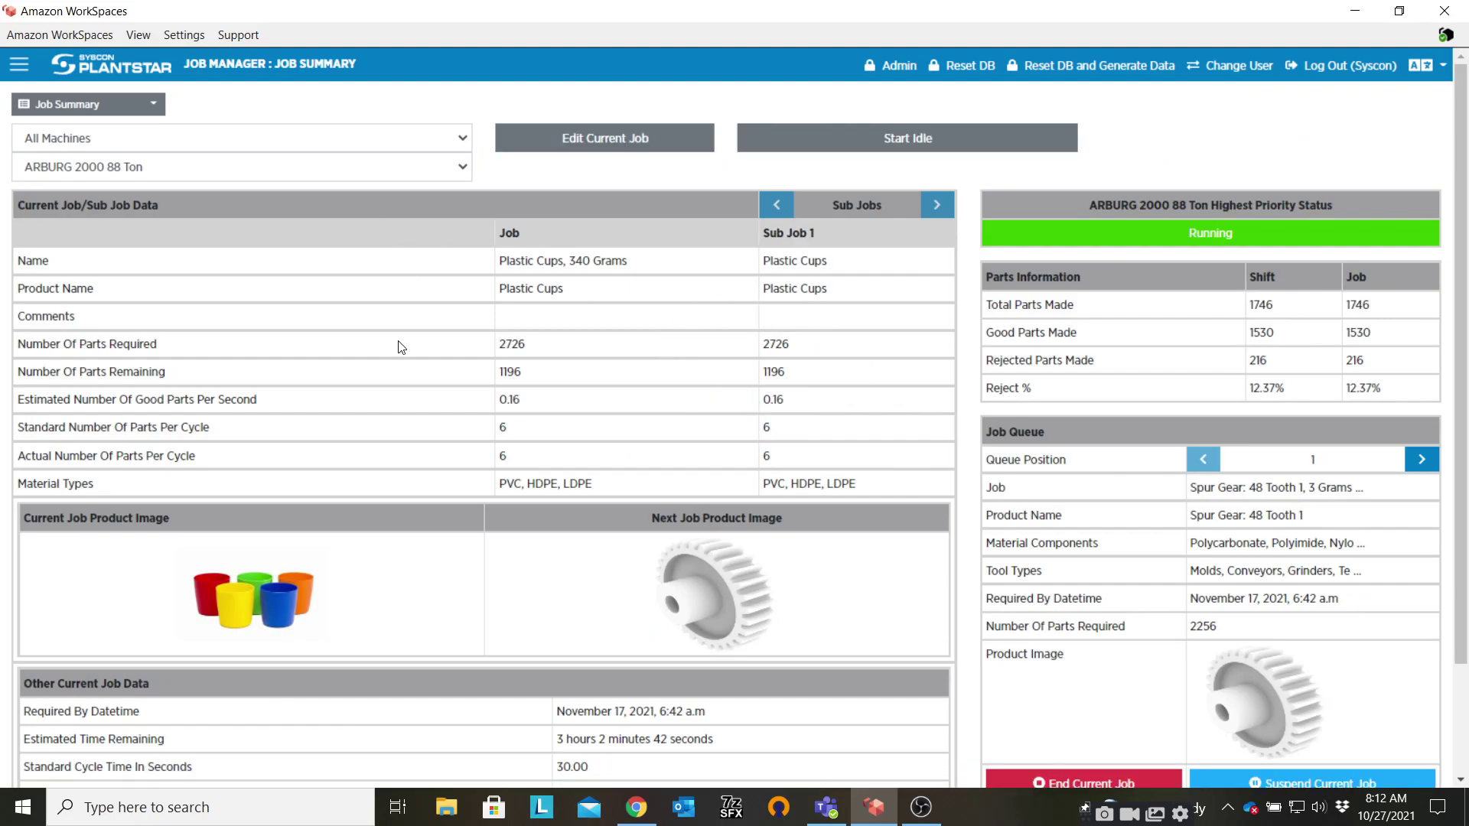
scroll(398, 346, down, 3)
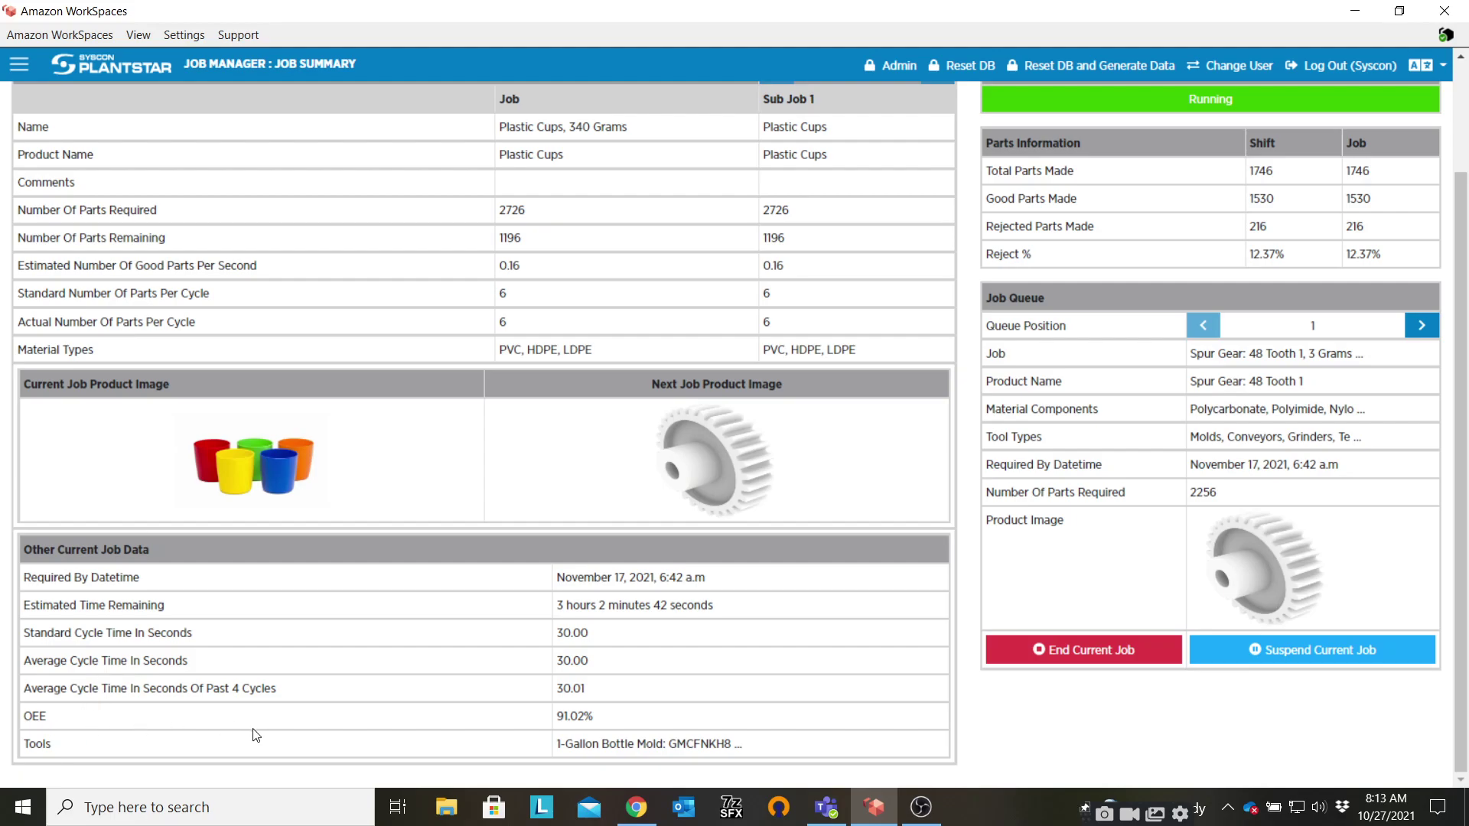
scroll(550, 611, up, 2)
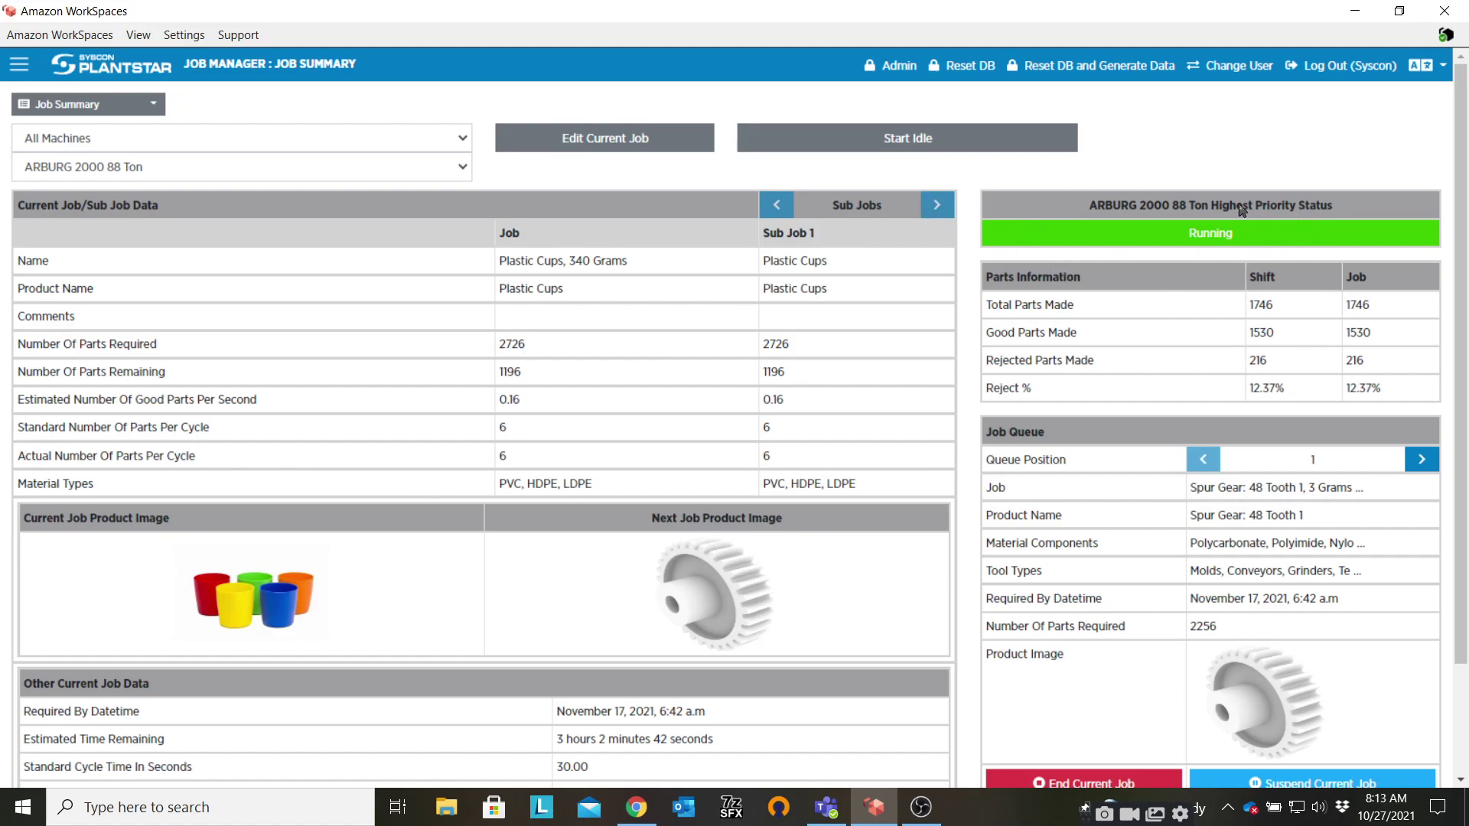
- Switch the Job Summary to the Dukane Ultra Sonic Welder and review its current job data and queue
click(177, 169)
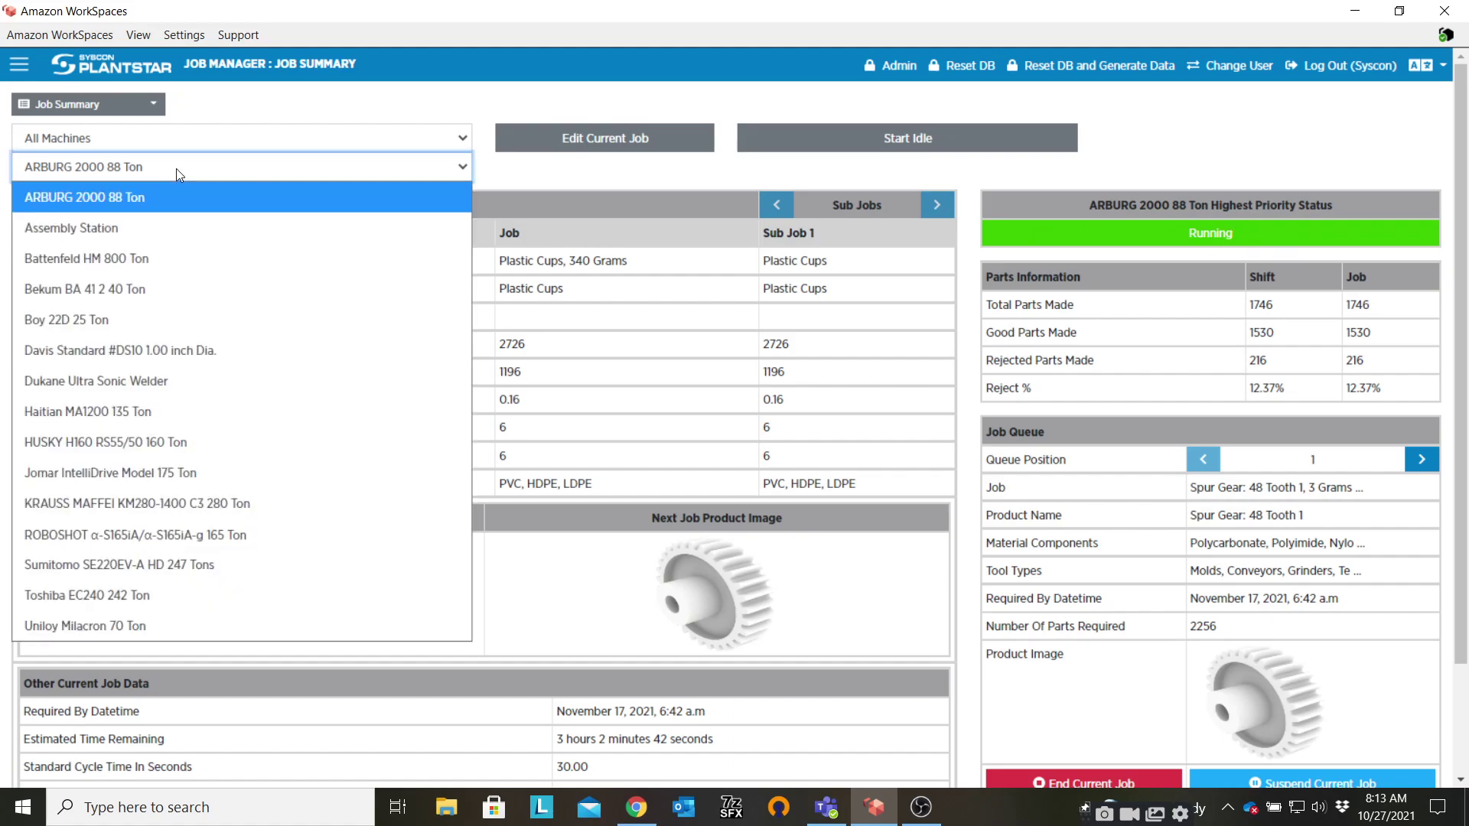
click(79, 385)
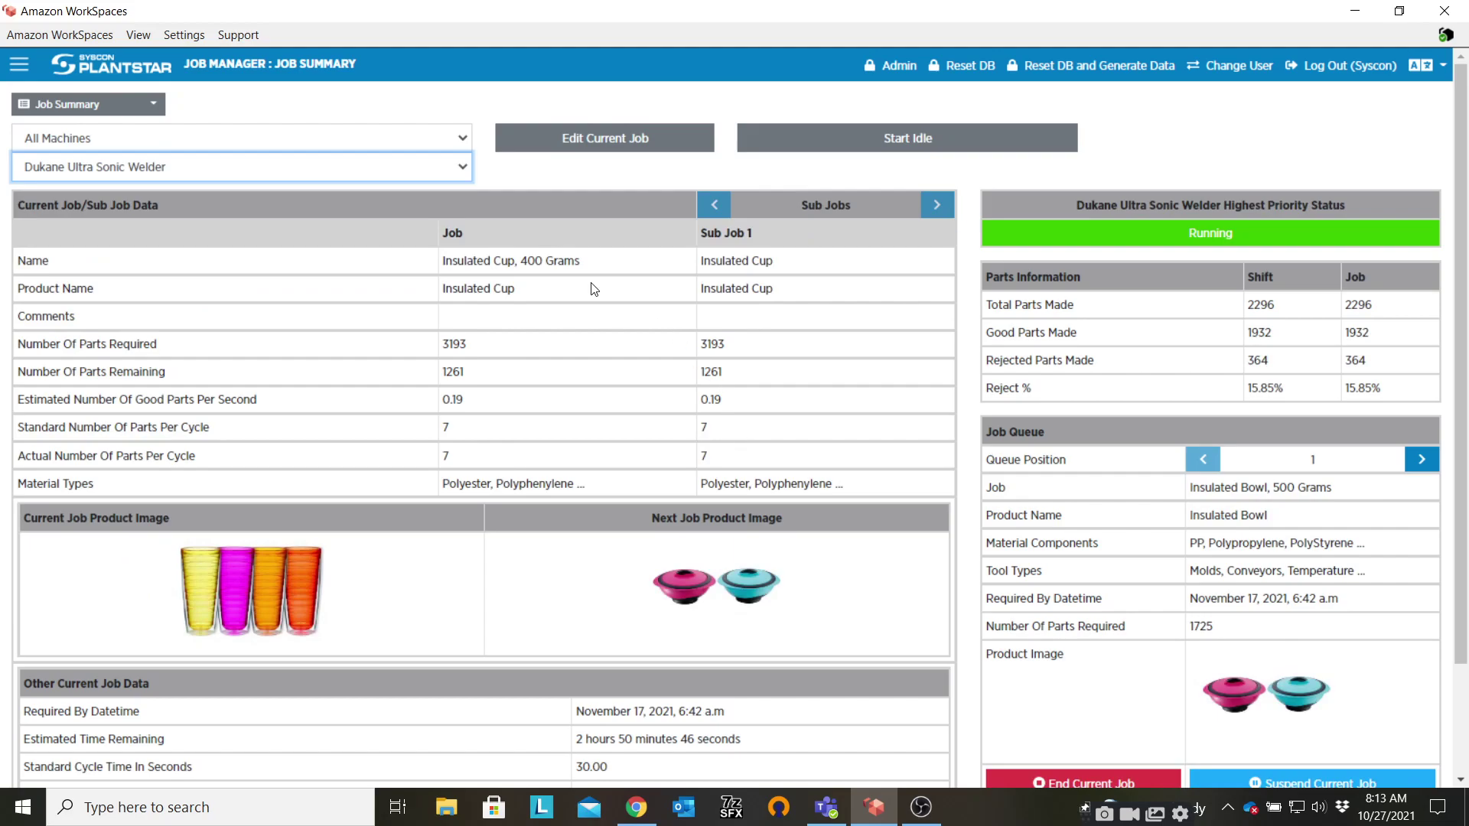
scroll(649, 369, down, 1)
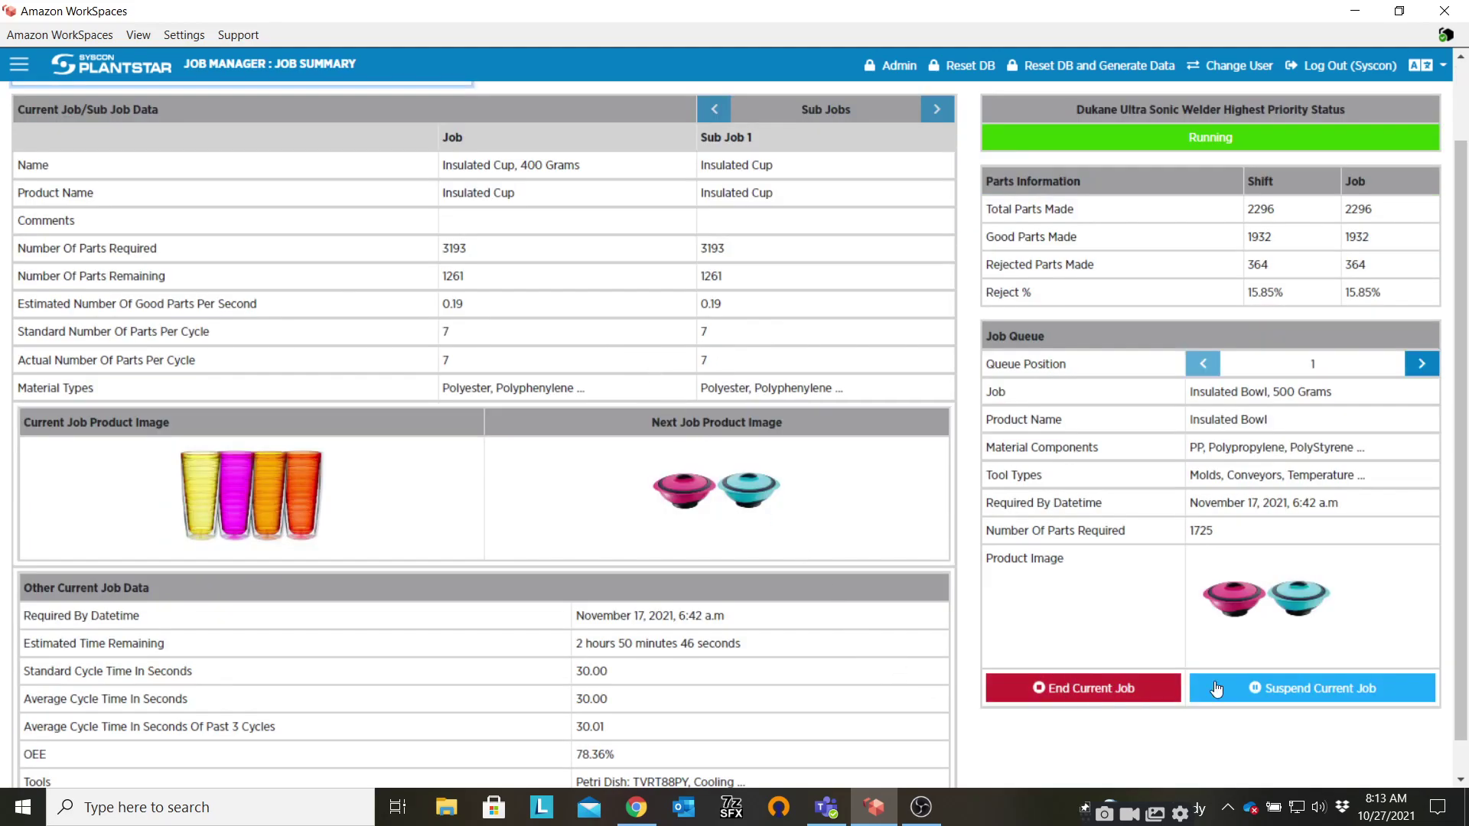
scroll(899, 506, up, 1)
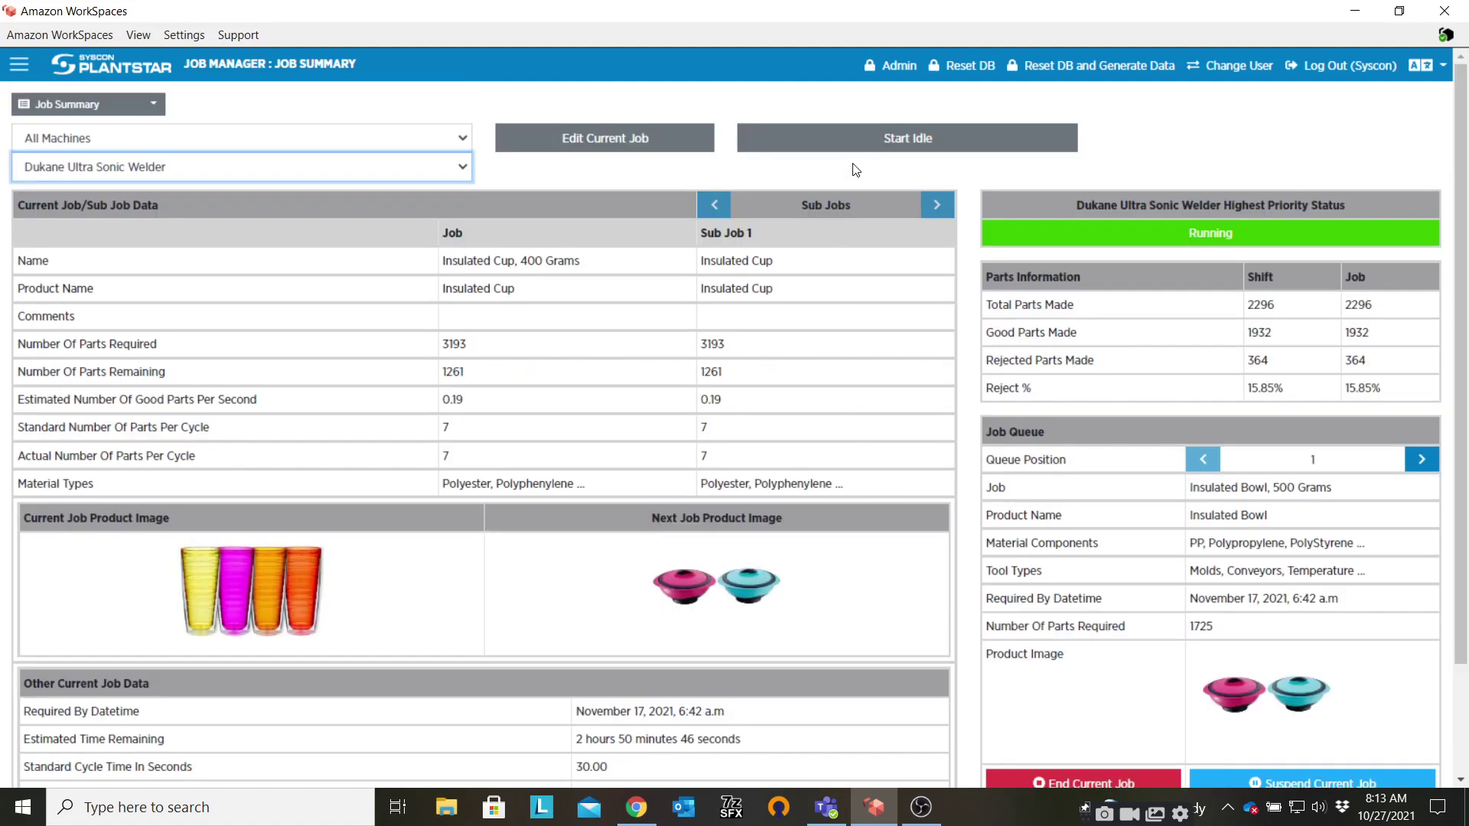
- Start idle on the Dukane Ultra Sonic Welder and end it again
click(889, 136)
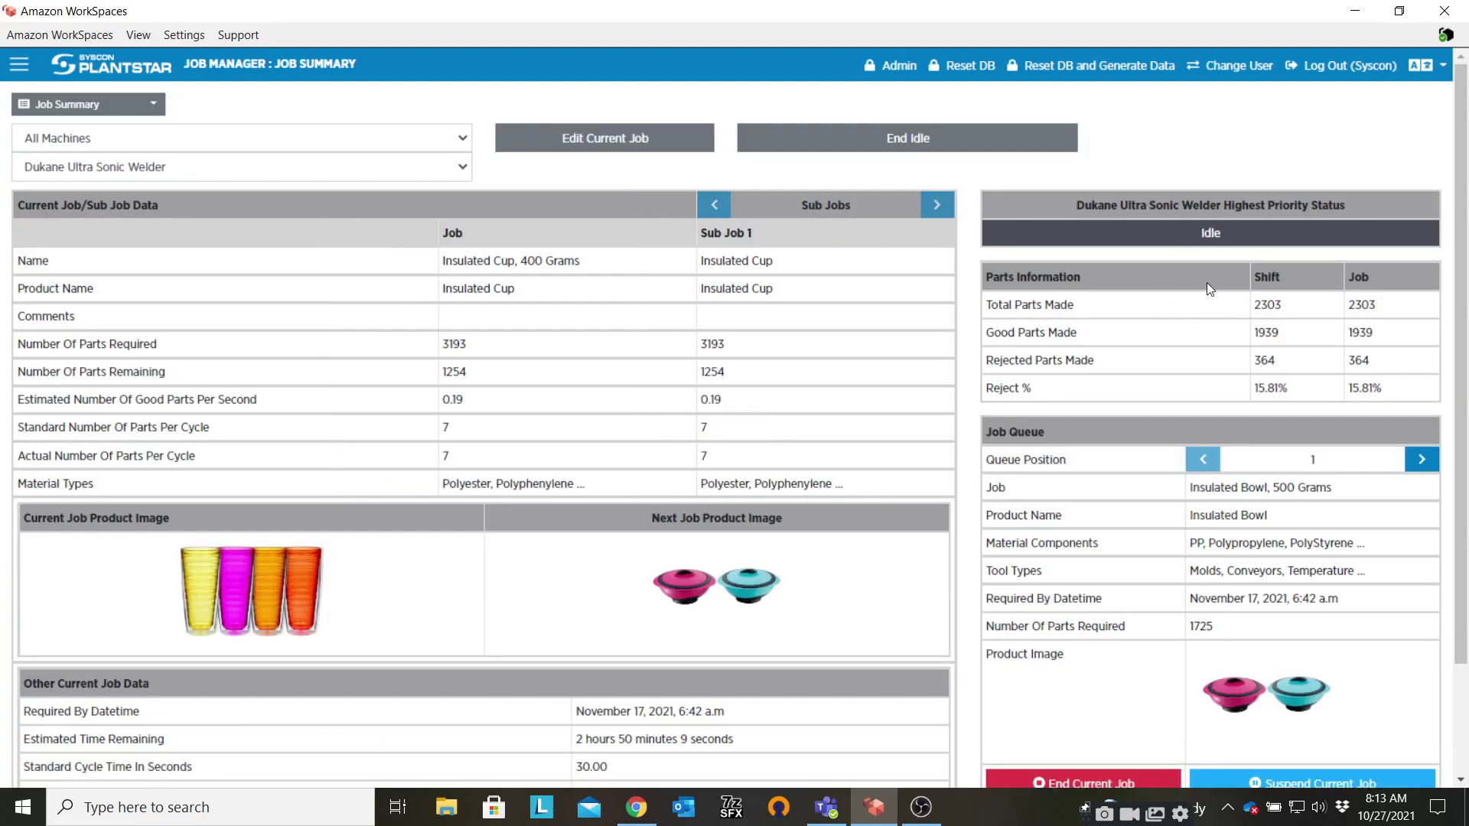
click(926, 143)
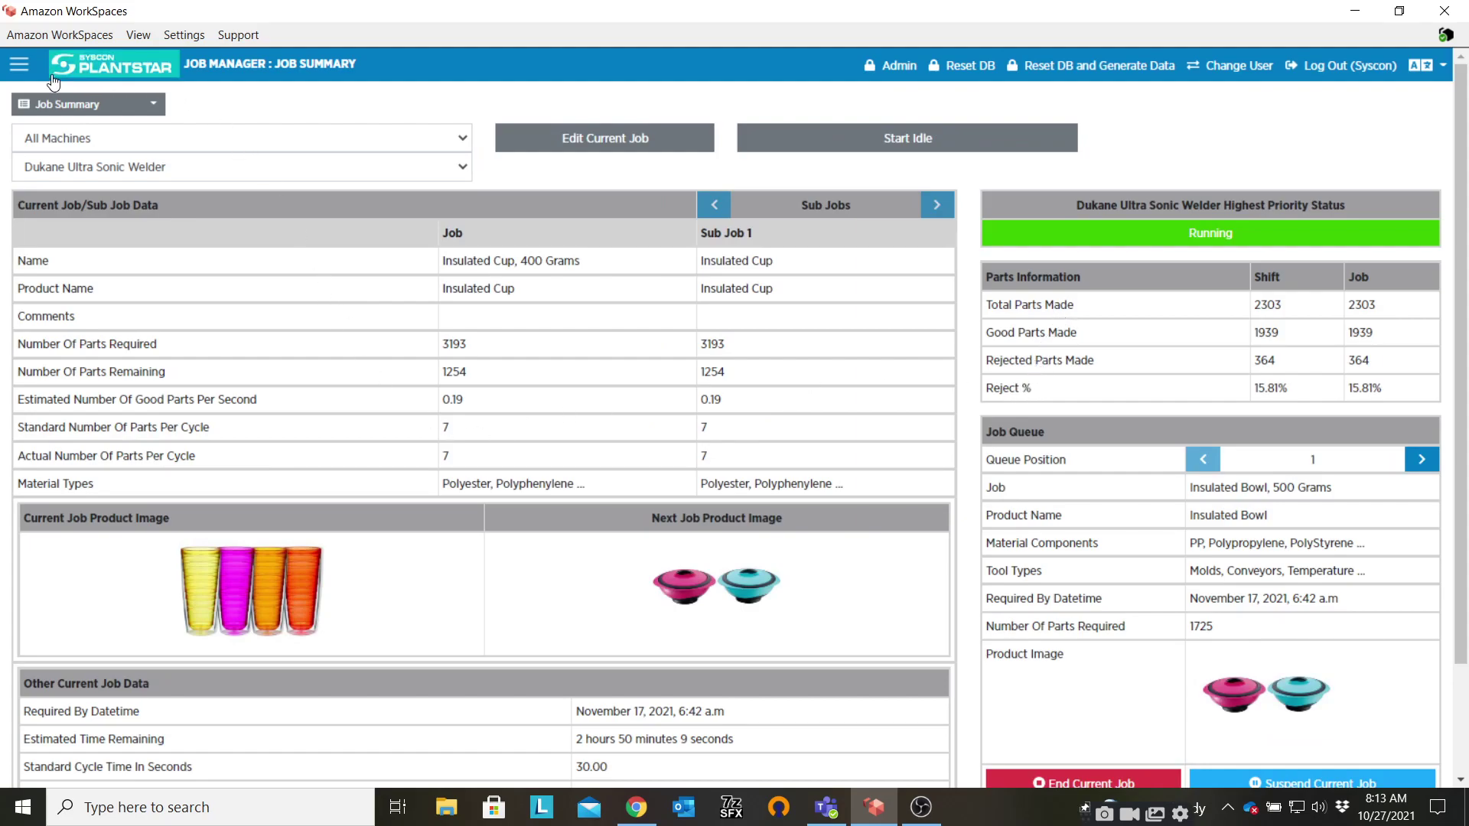
- Open the Machine Status Viewer and inspect the availability, performance and quality breakdown of the Battenfeld HM 800 Ton
click(19, 64)
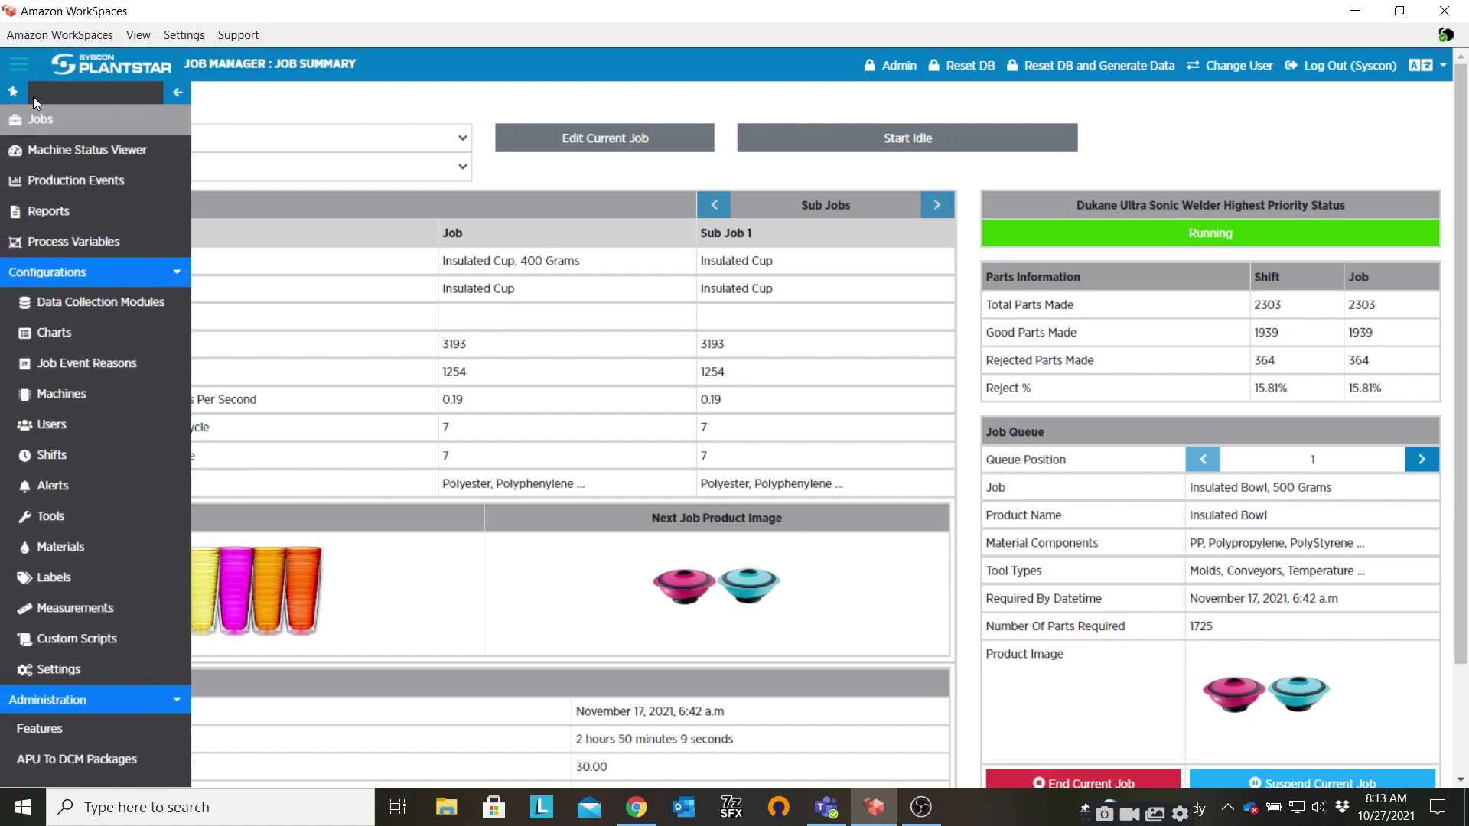
click(85, 157)
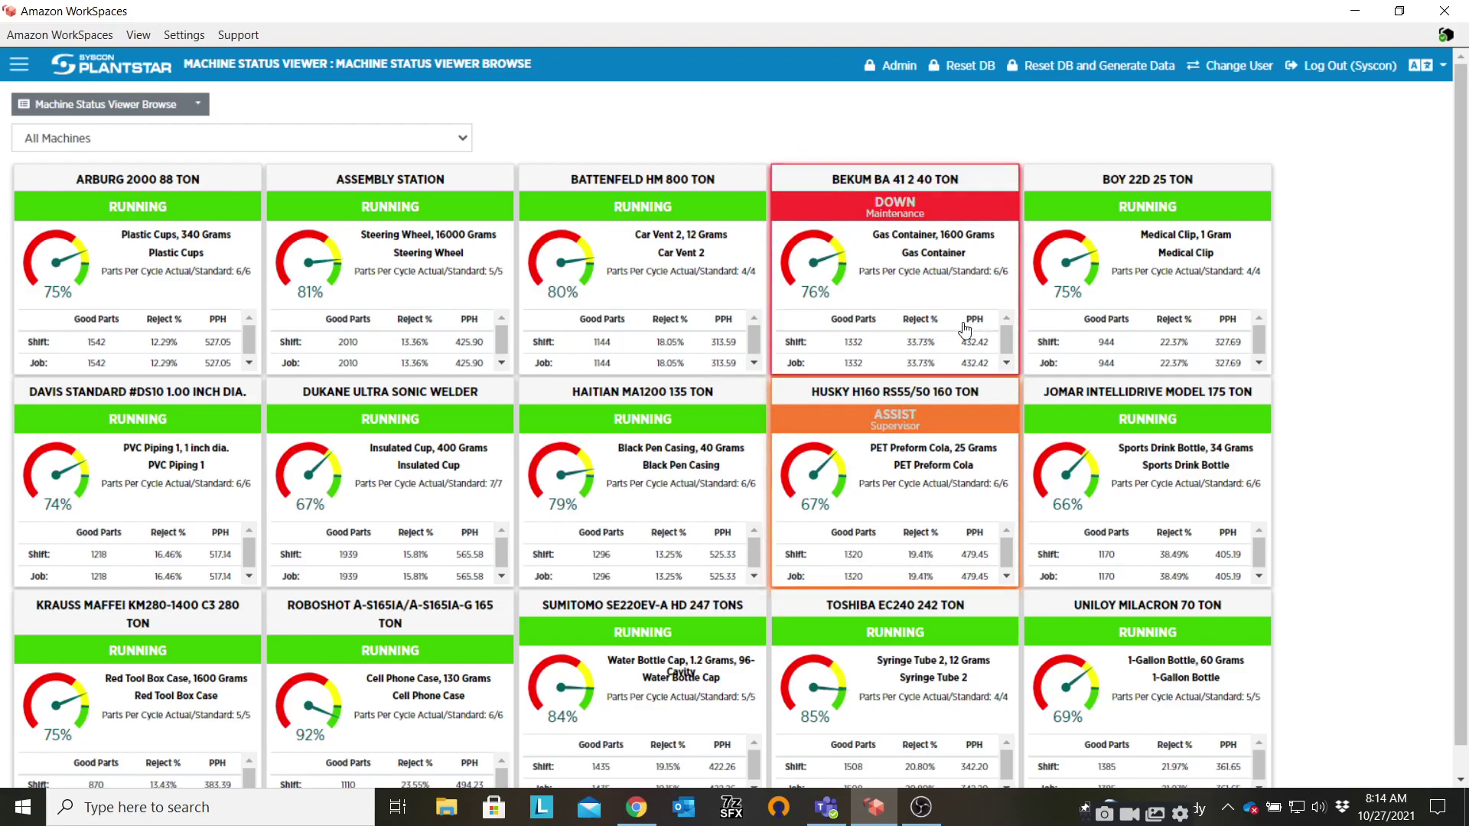
click(586, 267)
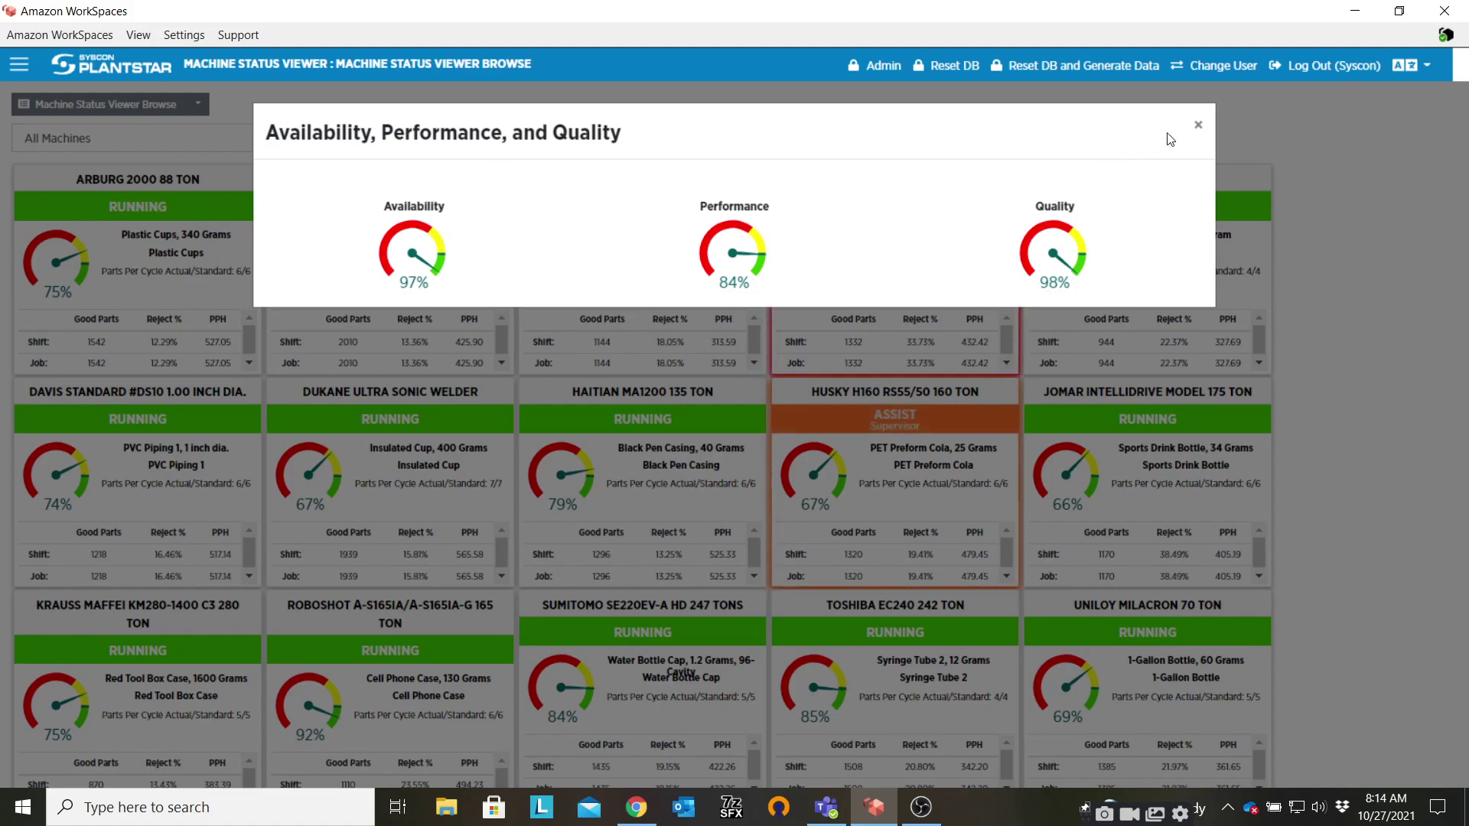
click(1197, 136)
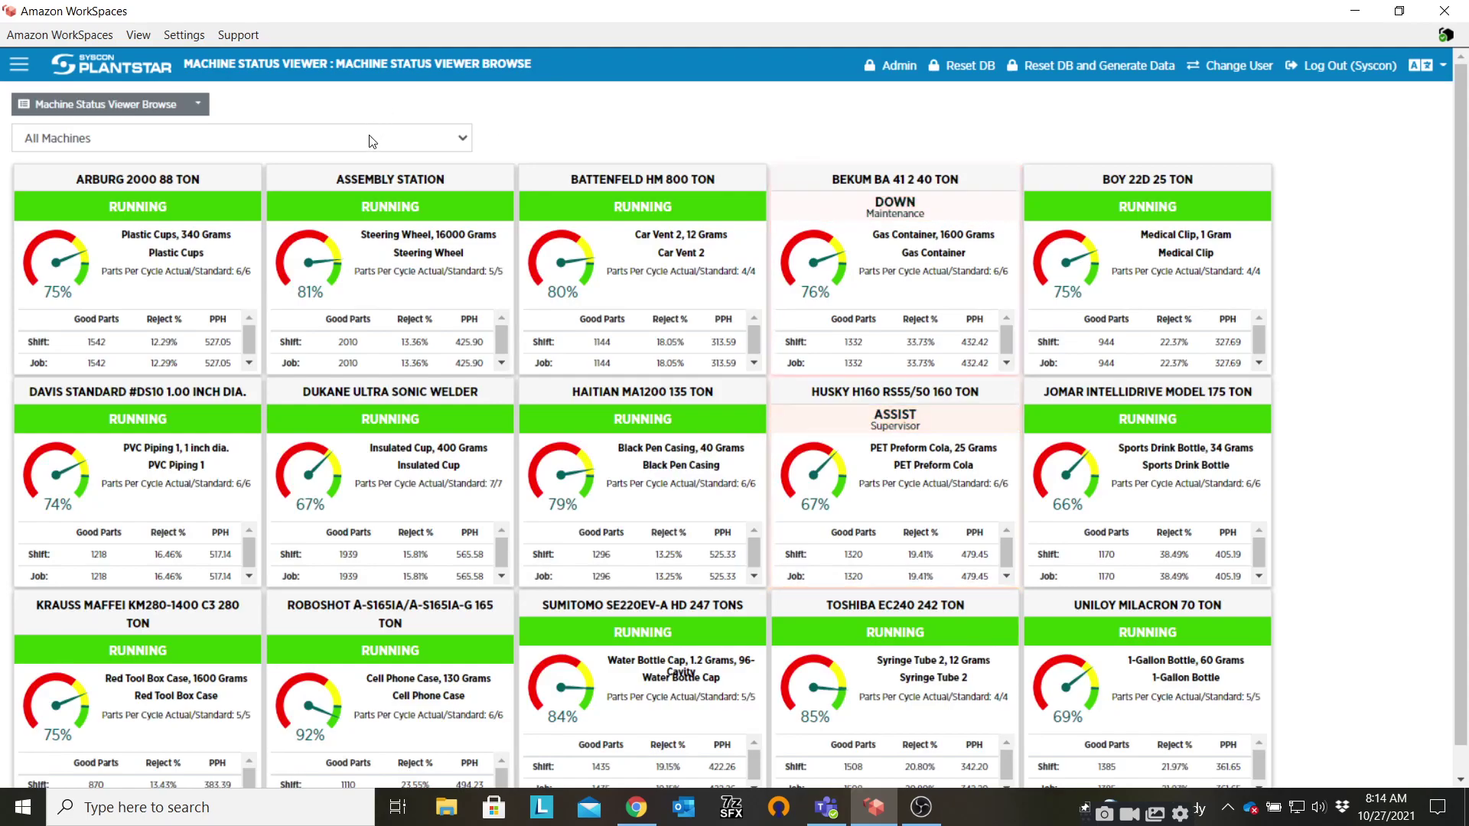
- Filter the machine tiles to the IM - Injection Molding group and move the Battenfeld HM 800 Ton tile to the first position
click(375, 138)
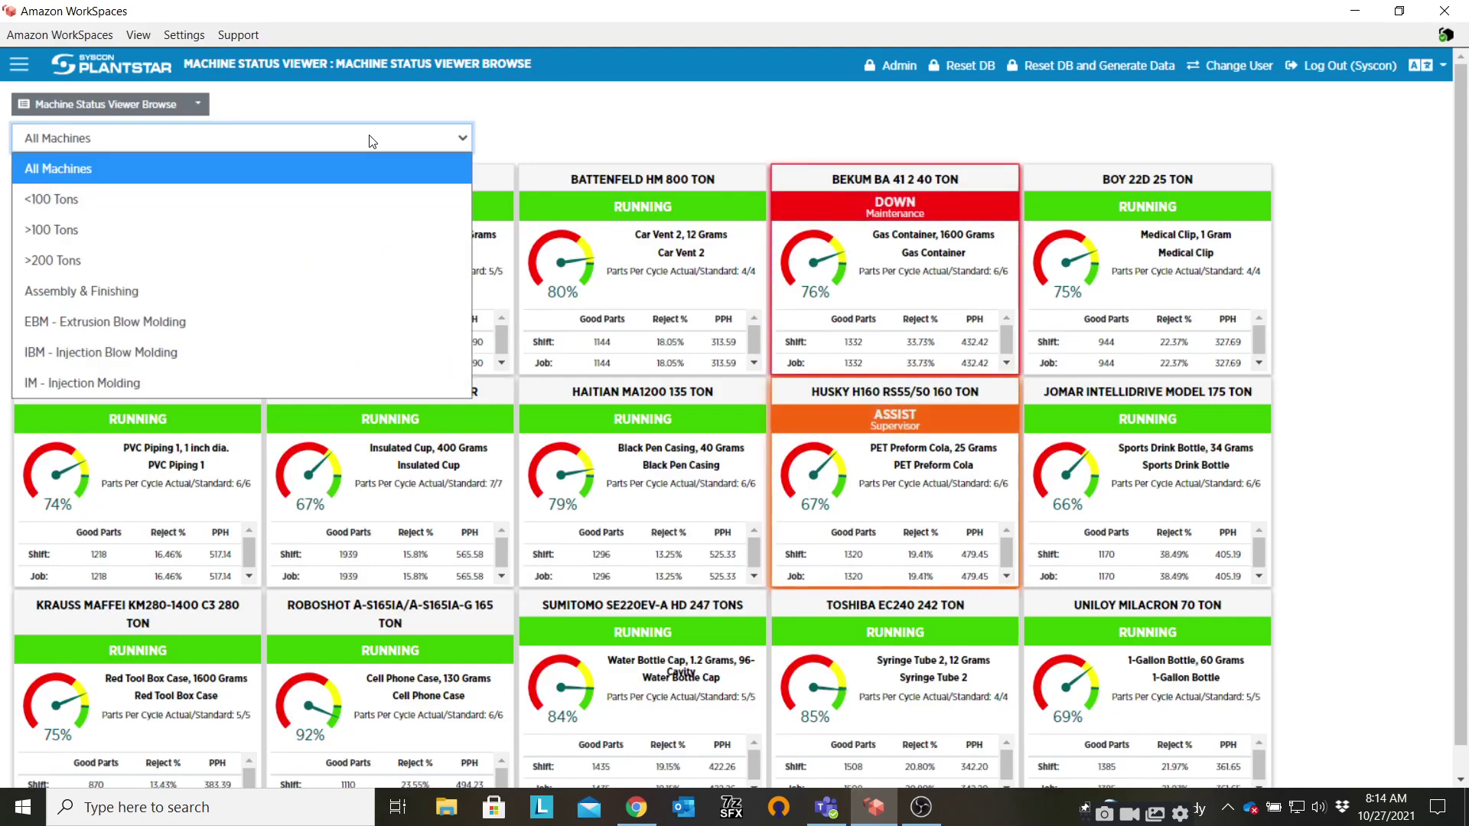
click(127, 383)
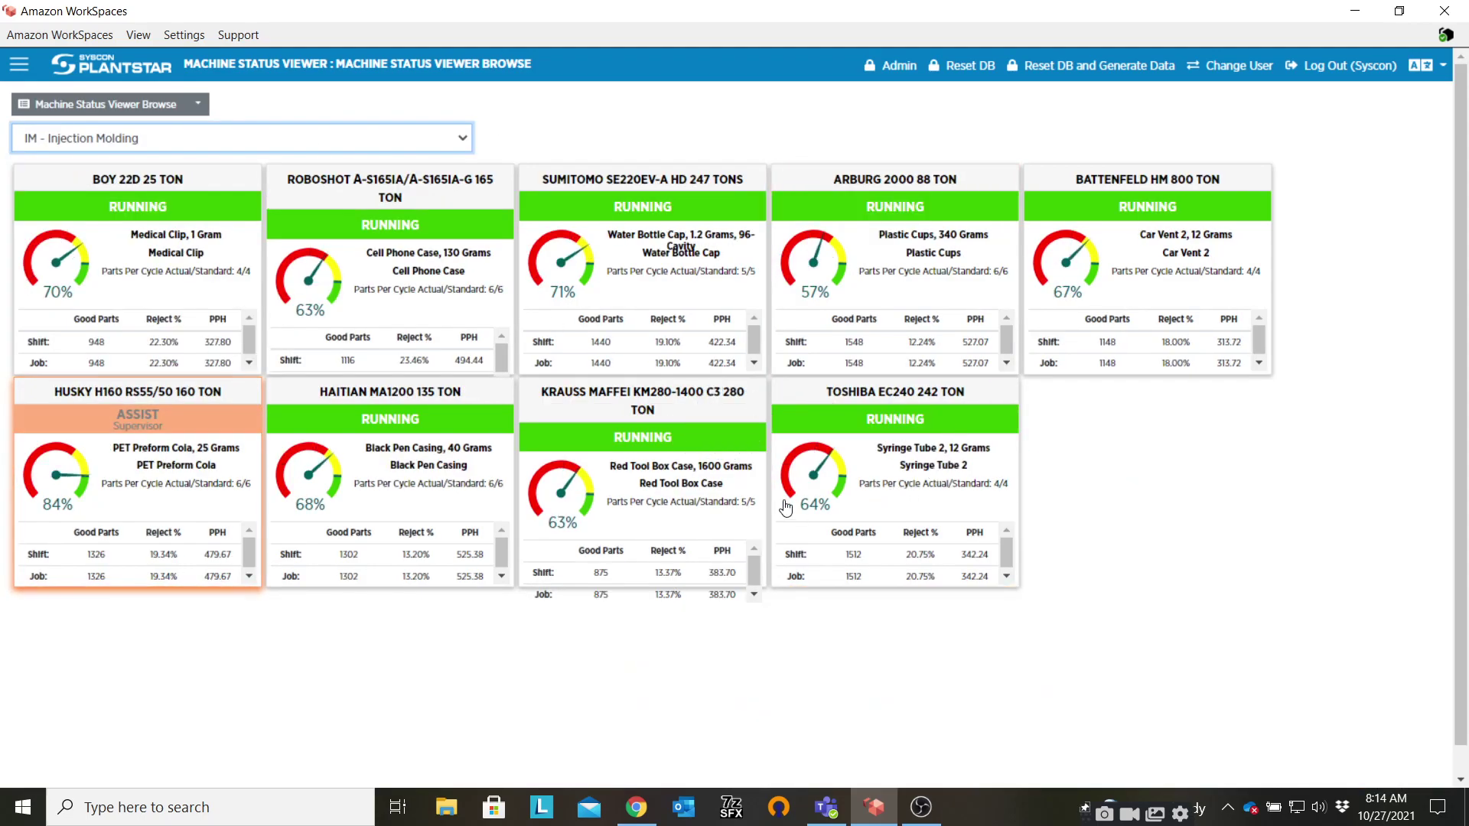
scroll(692, 533, down, 1)
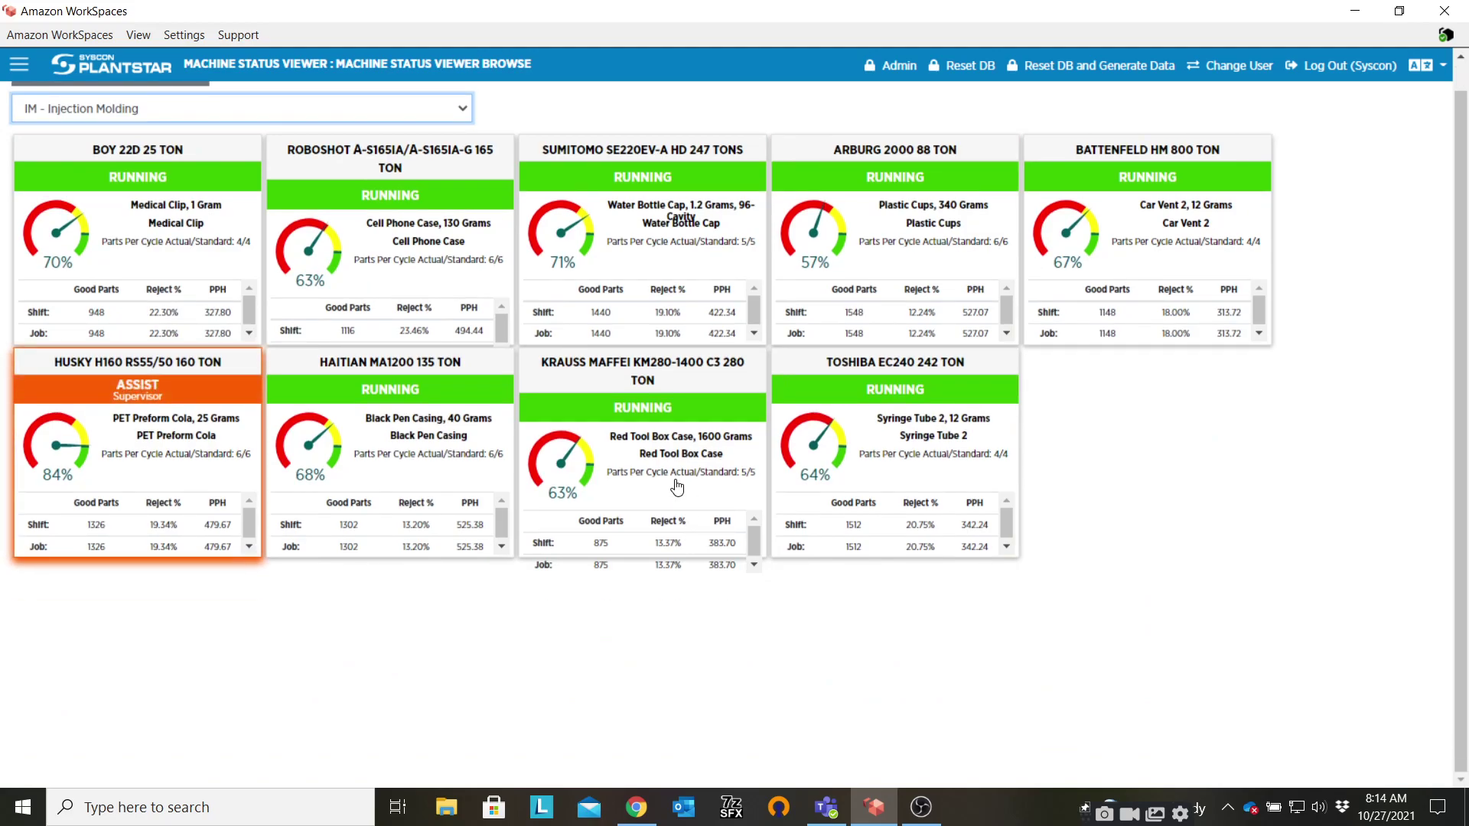
scroll(698, 485, up, 1)
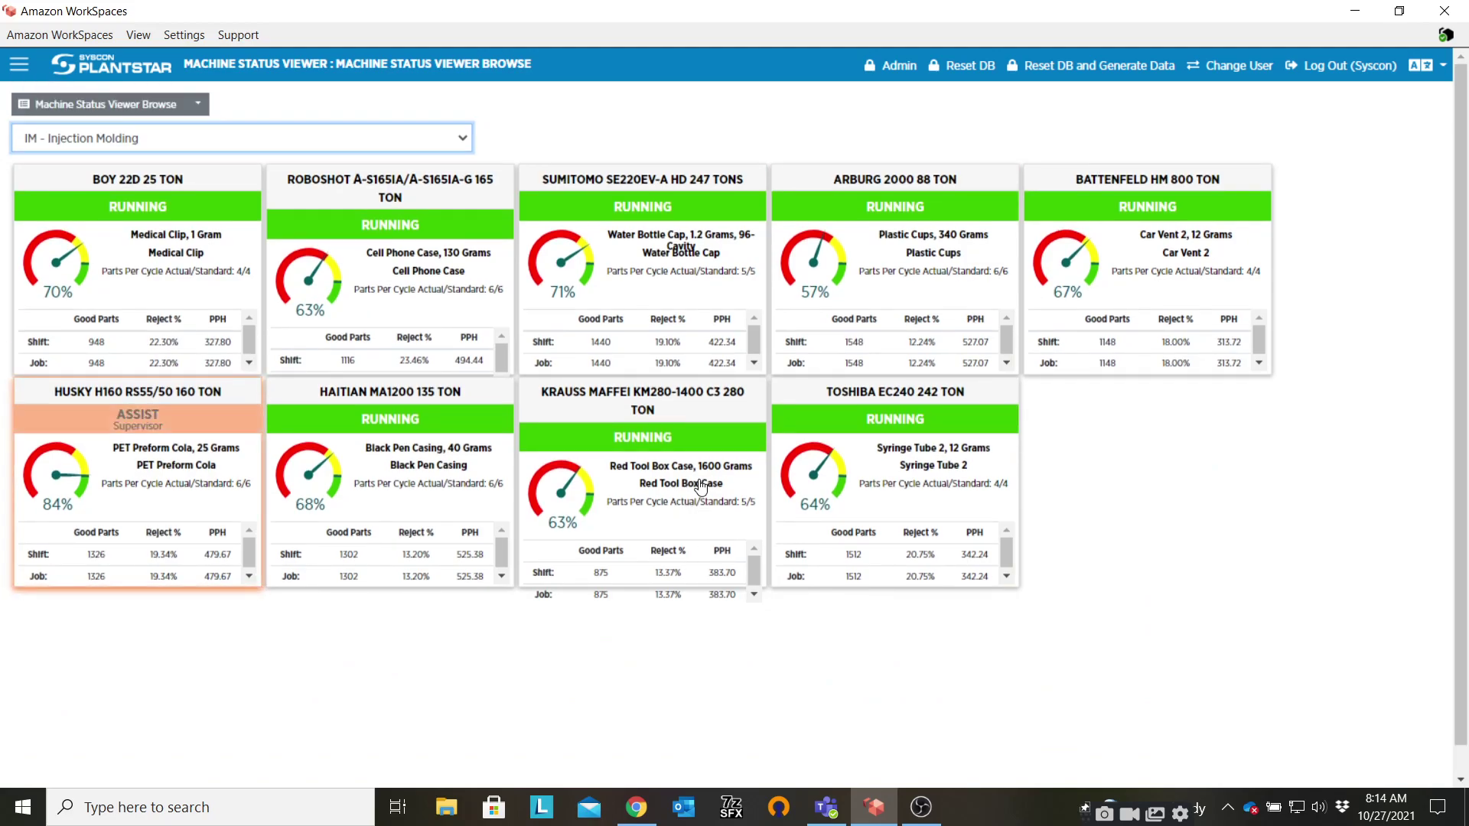
click(122, 205)
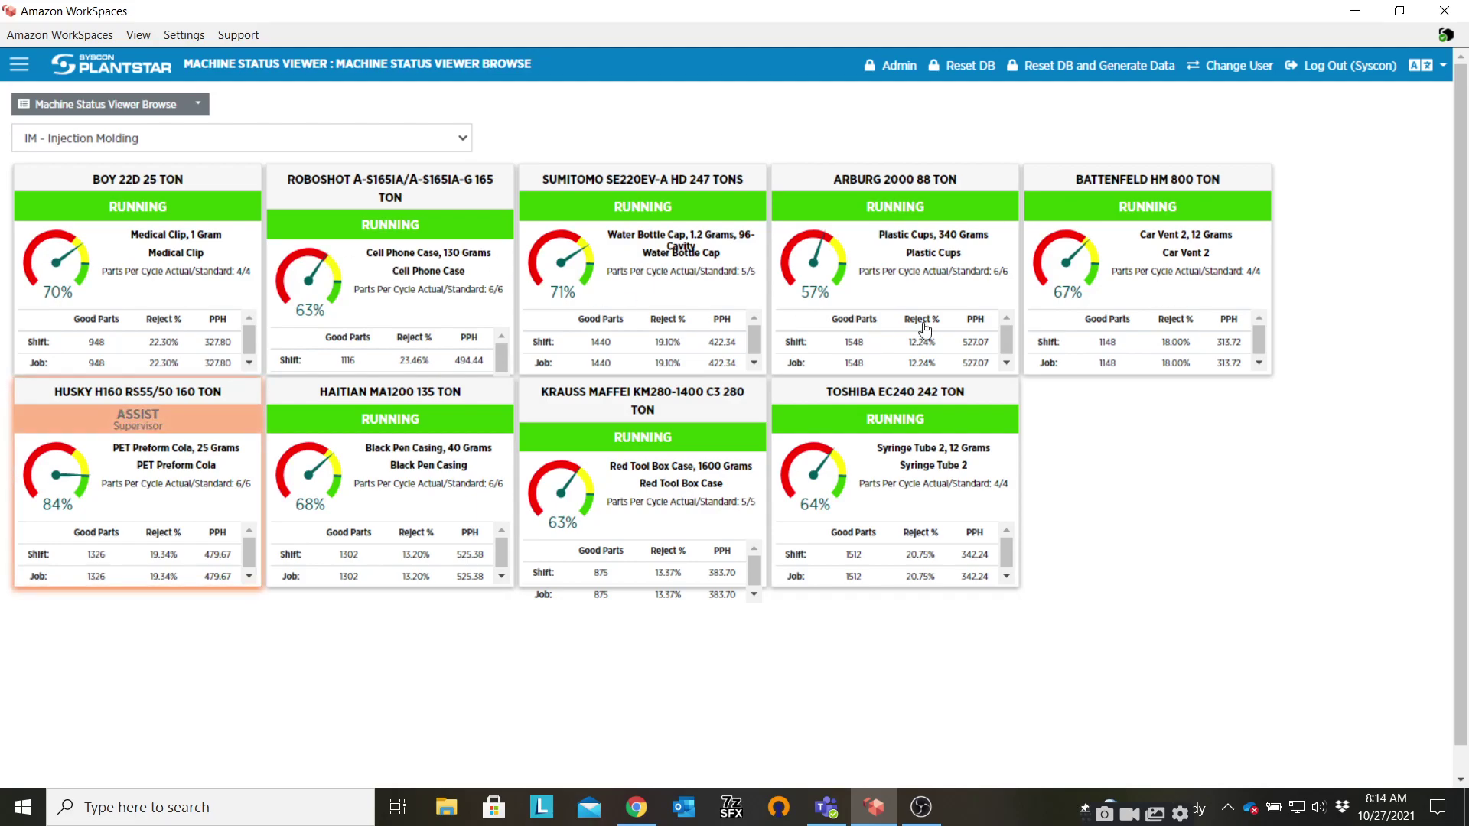
drag(1089, 177, 205, 238)
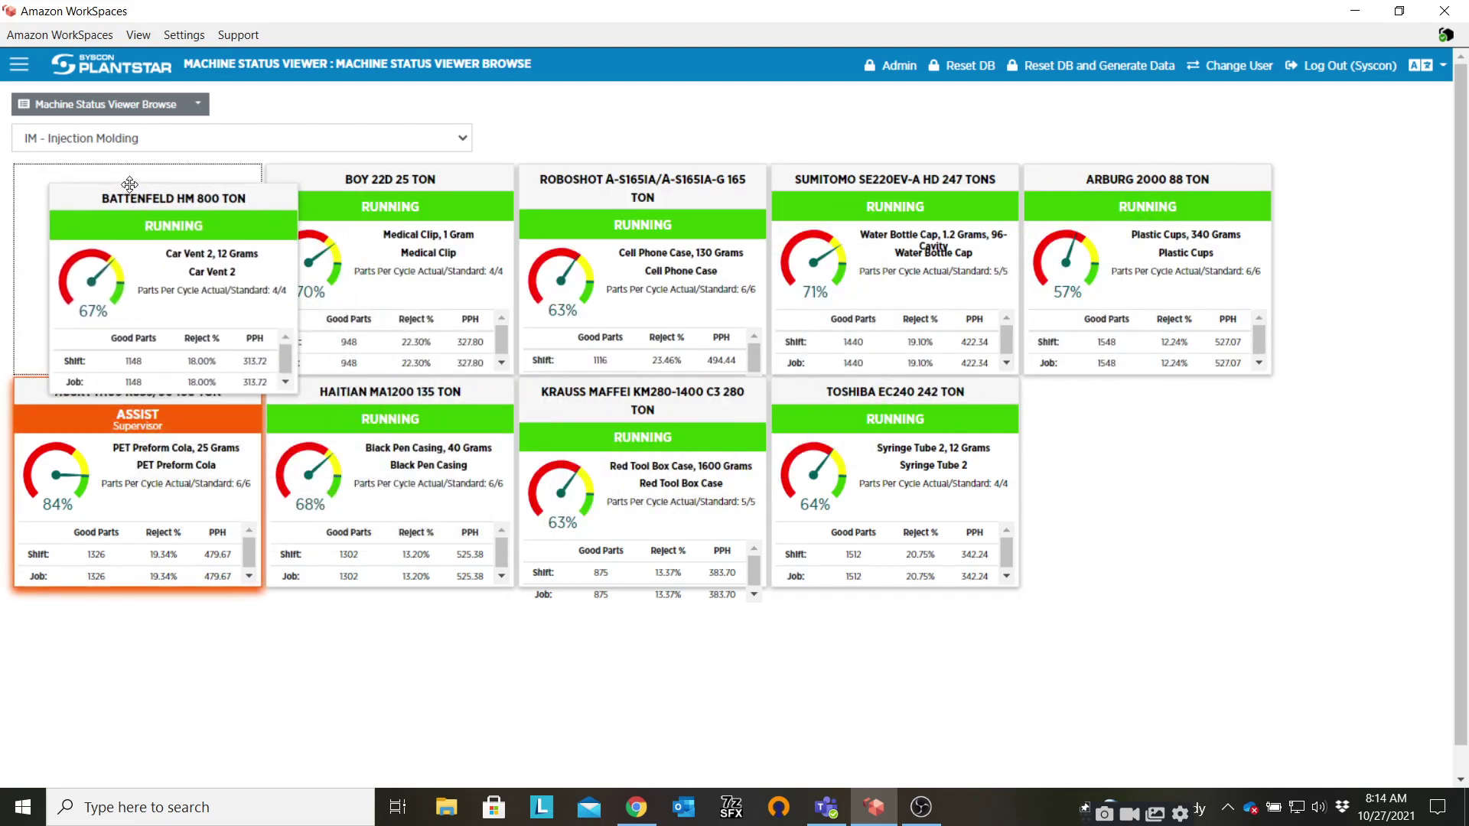
- Open the Machine Status Summary and review the status type, start time and reason for all machines
click(176, 104)
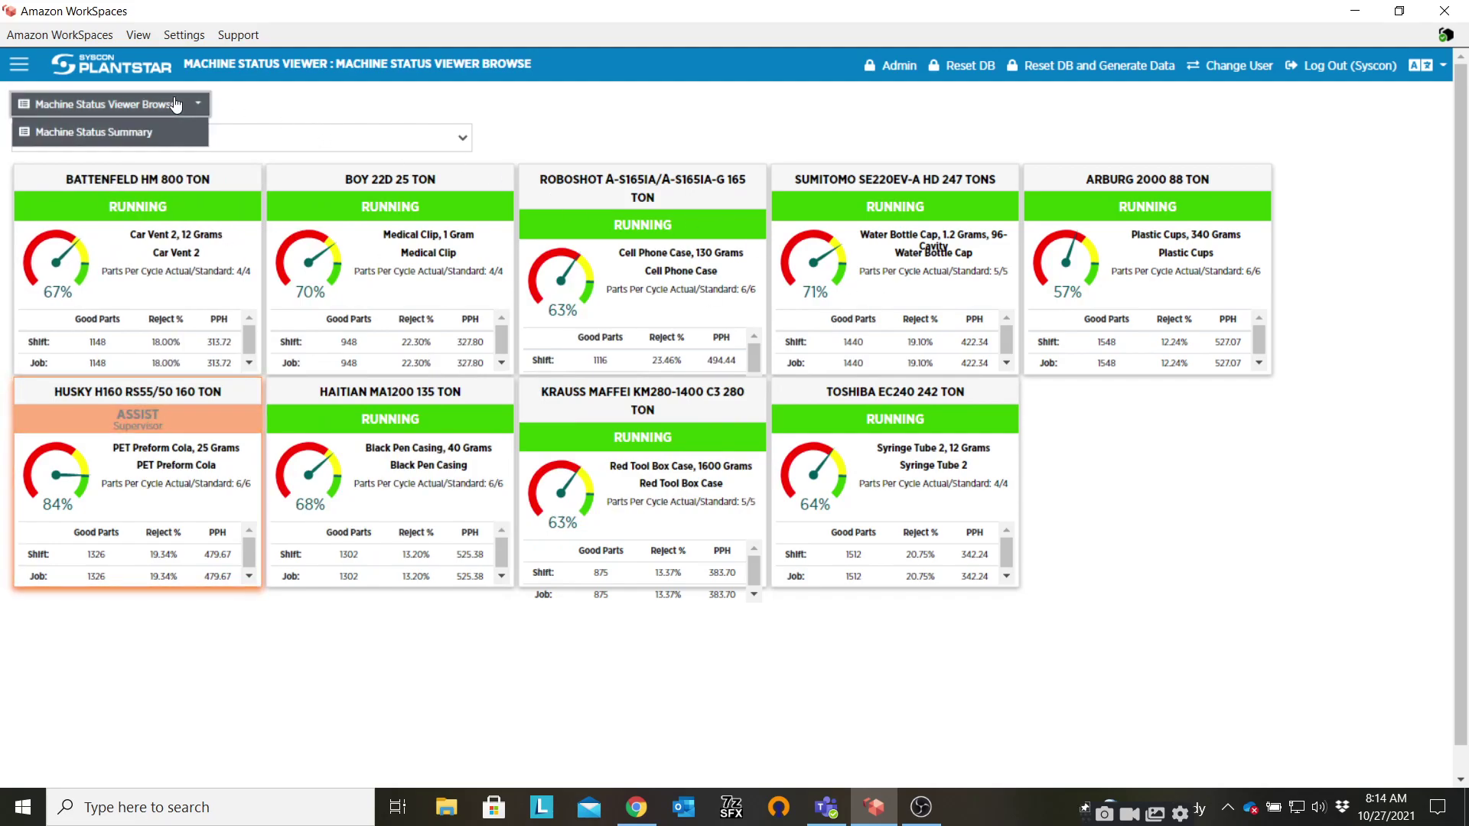
click(153, 133)
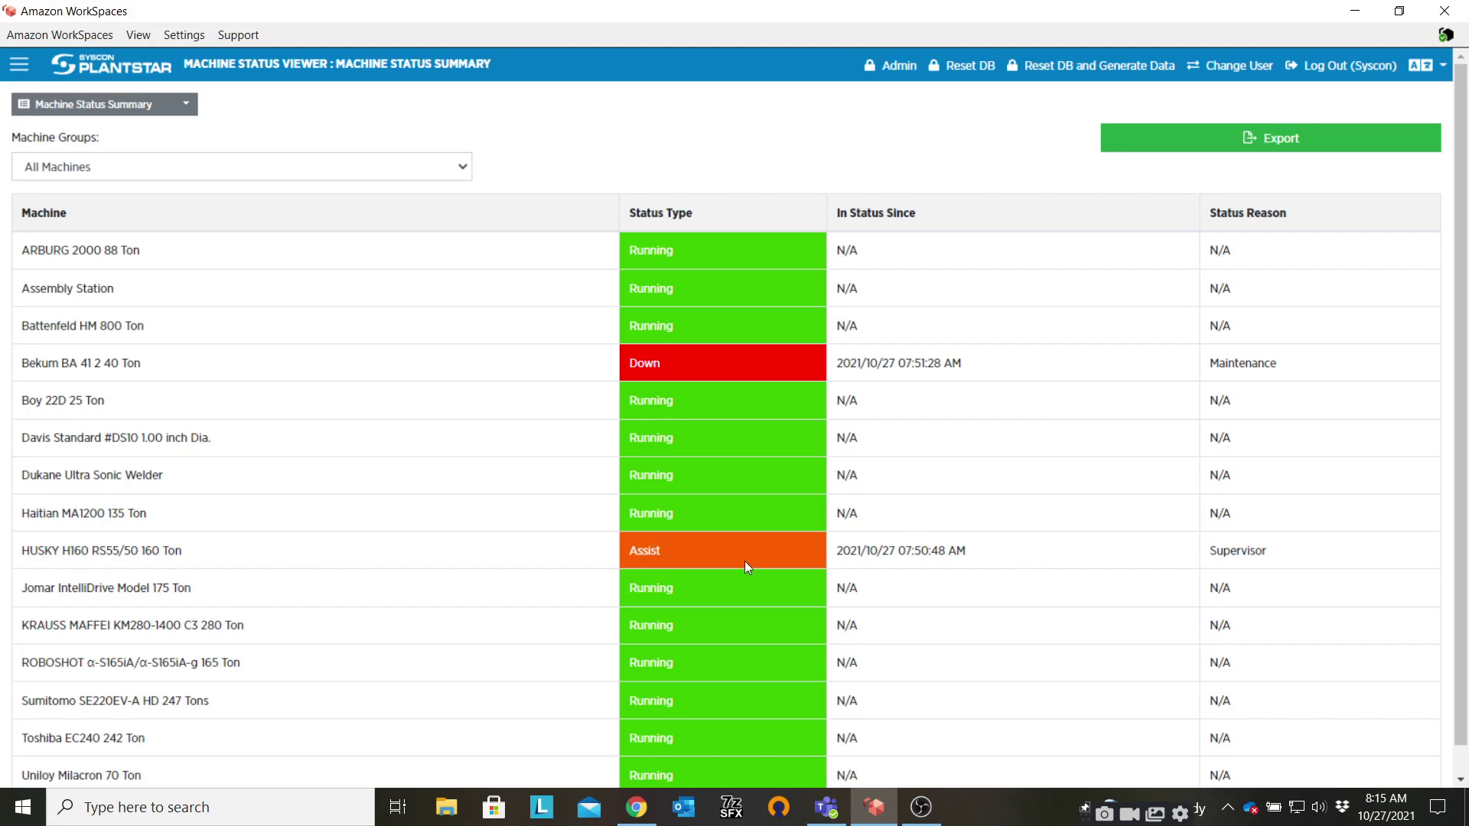
scroll(949, 567, down, 1)
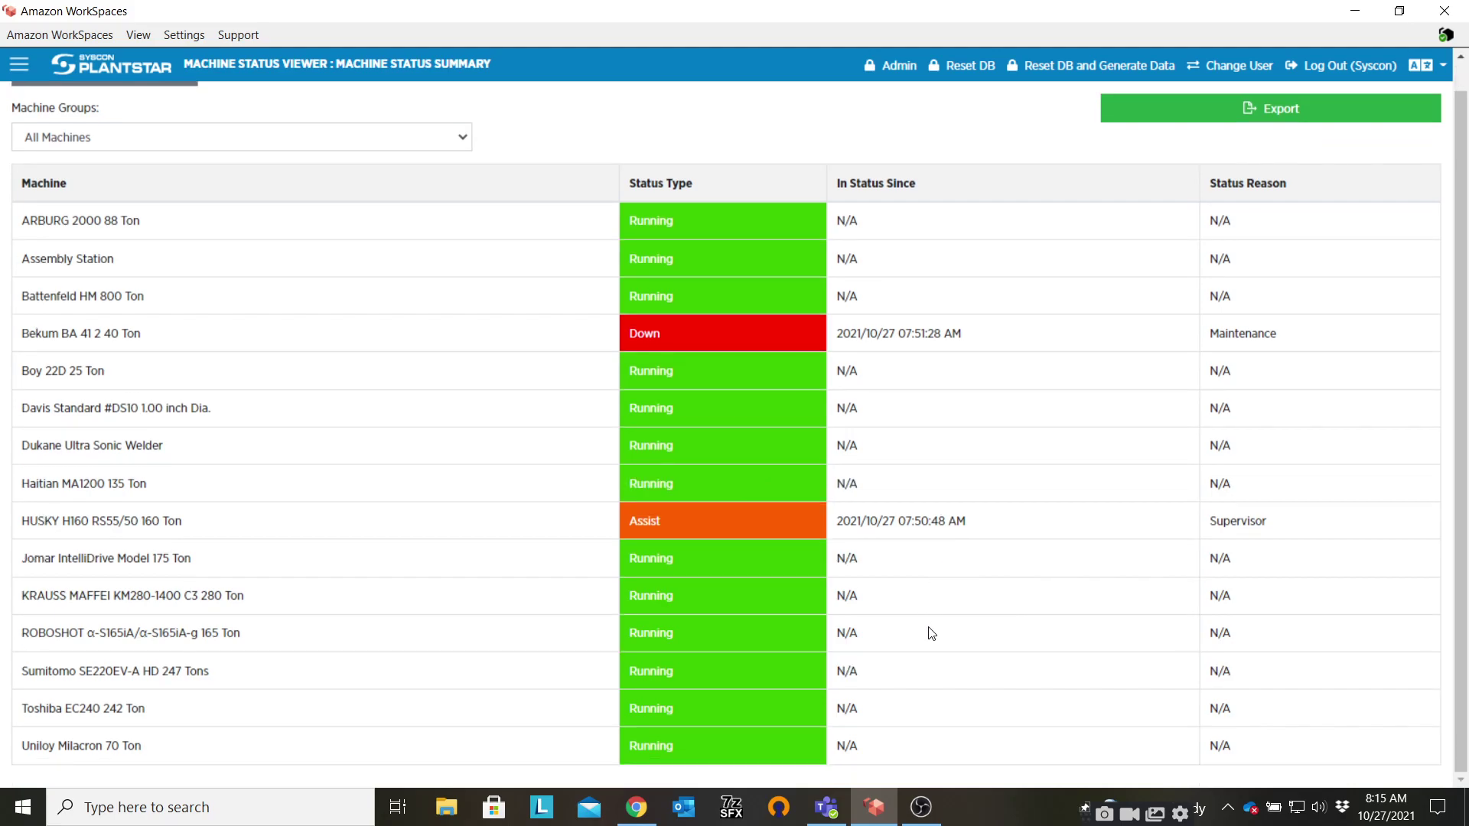
scroll(932, 632, up, 1)
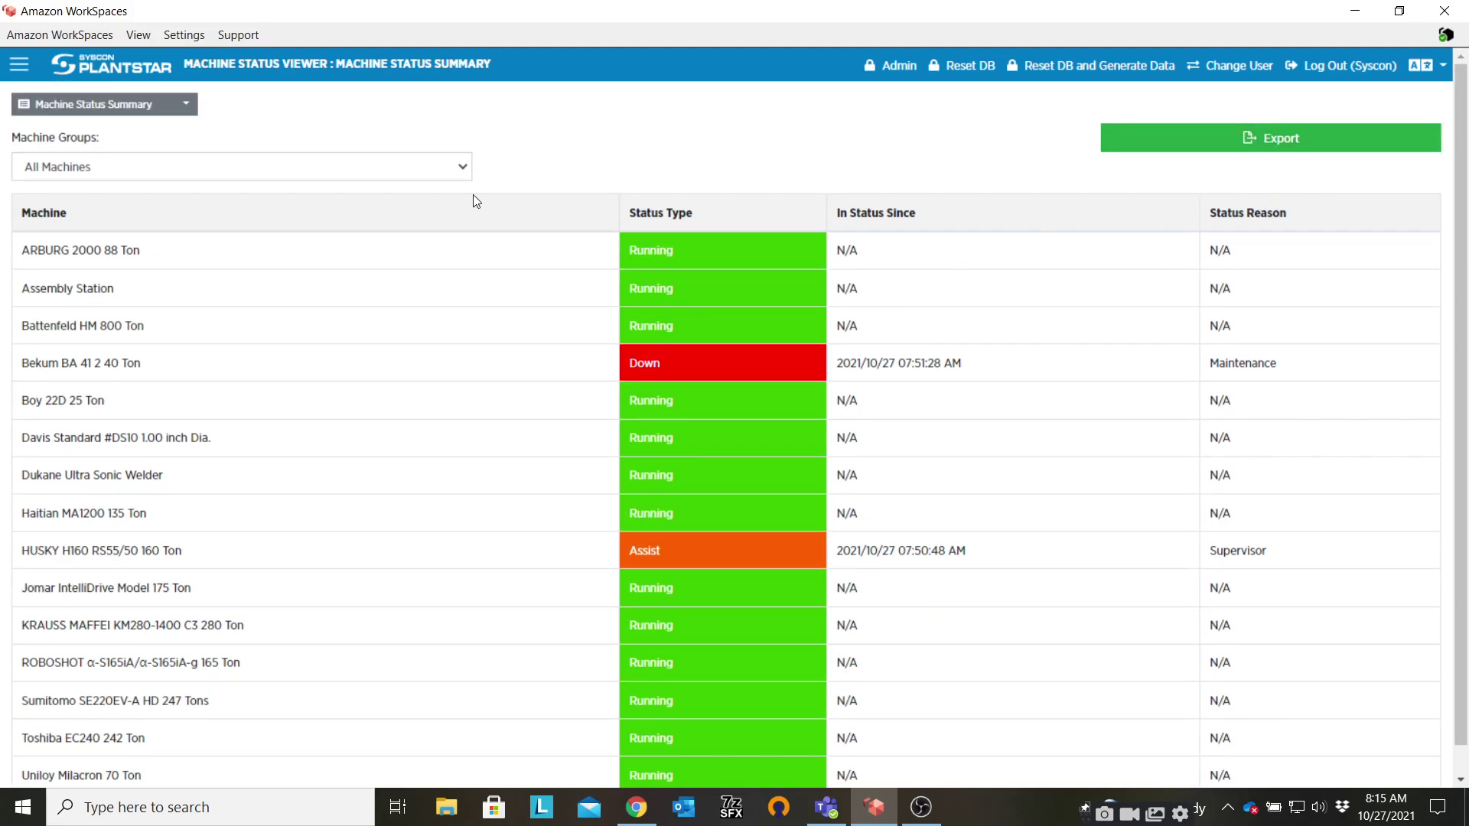
- Open the Production Summary in Production Events and limit it to the IM - Injection Molding machine group
click(19, 67)
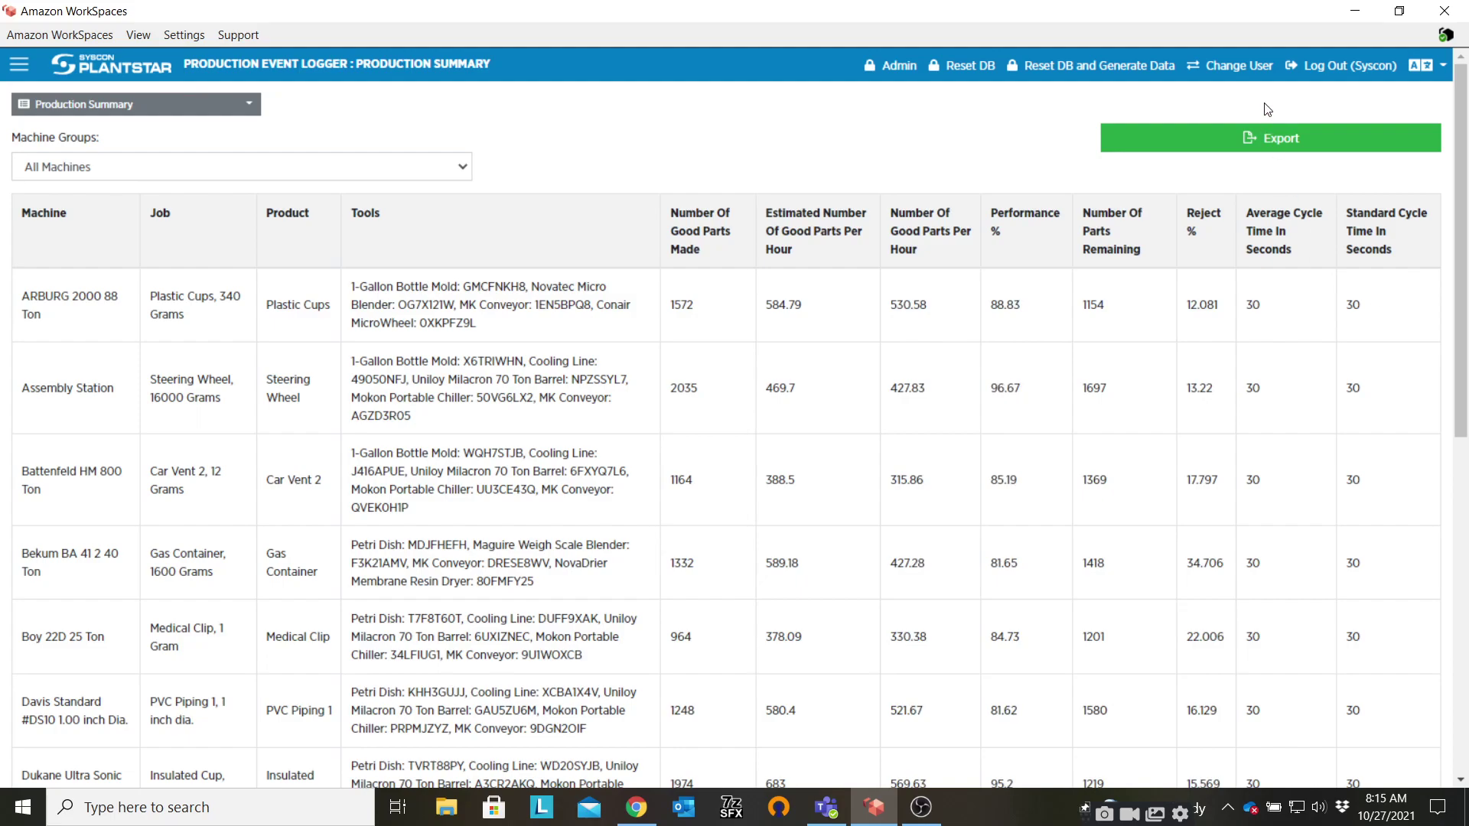
click(116, 165)
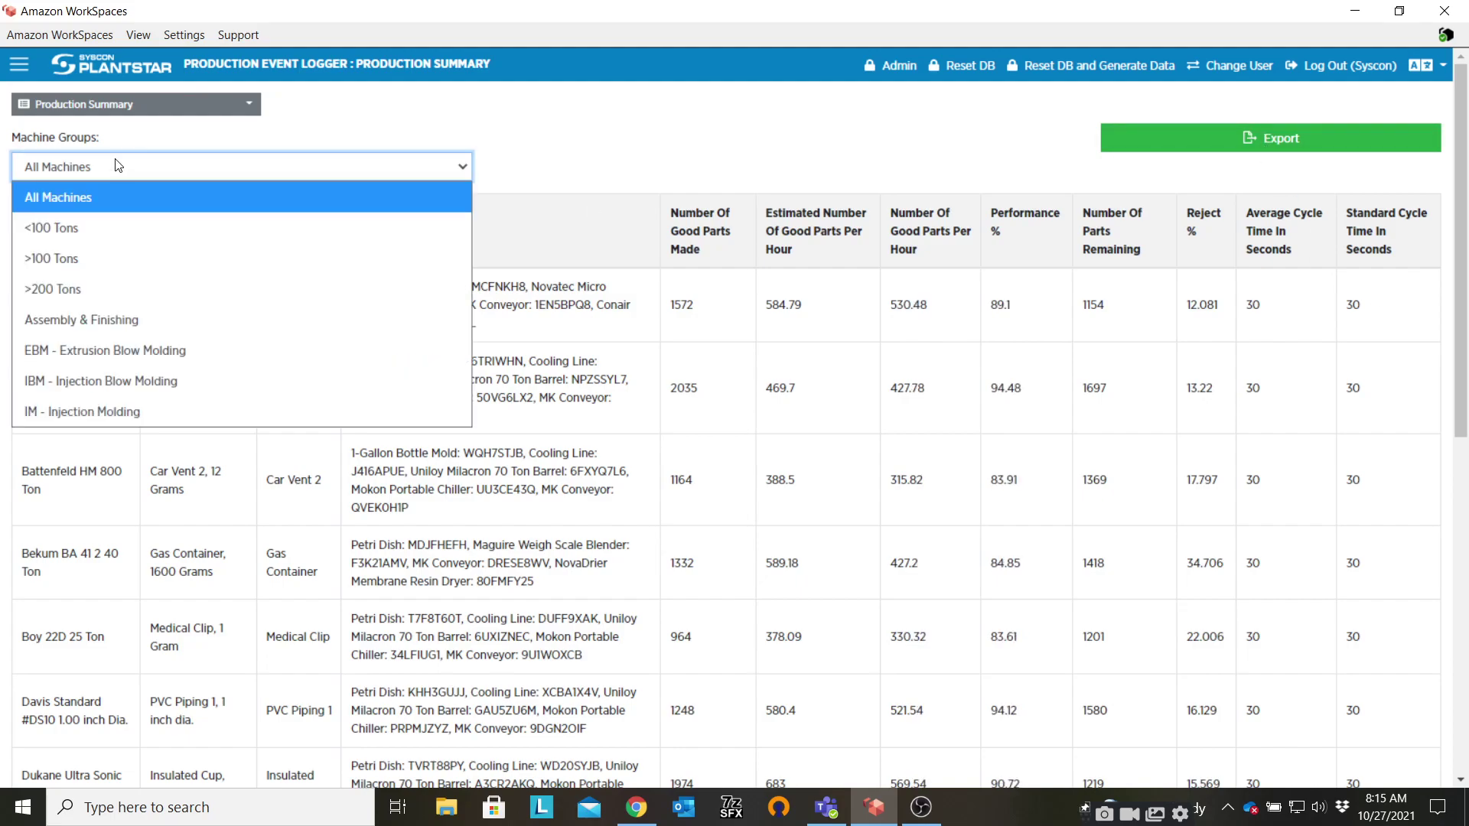
click(89, 414)
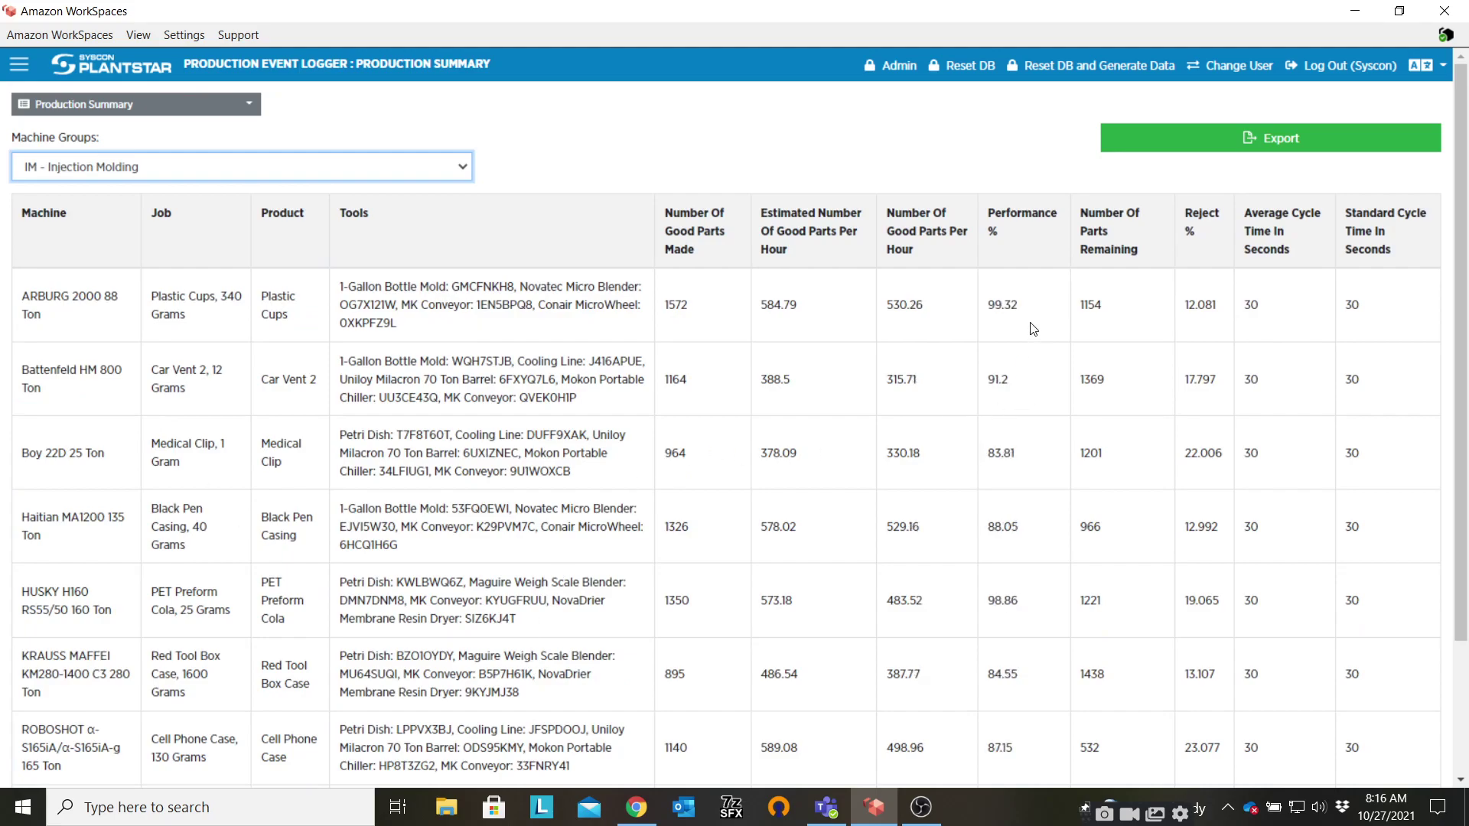
- Filter the Production Events list to Rejected Parts Entry on the Battenfeld HM 800 Ton and review the matching events
click(84, 106)
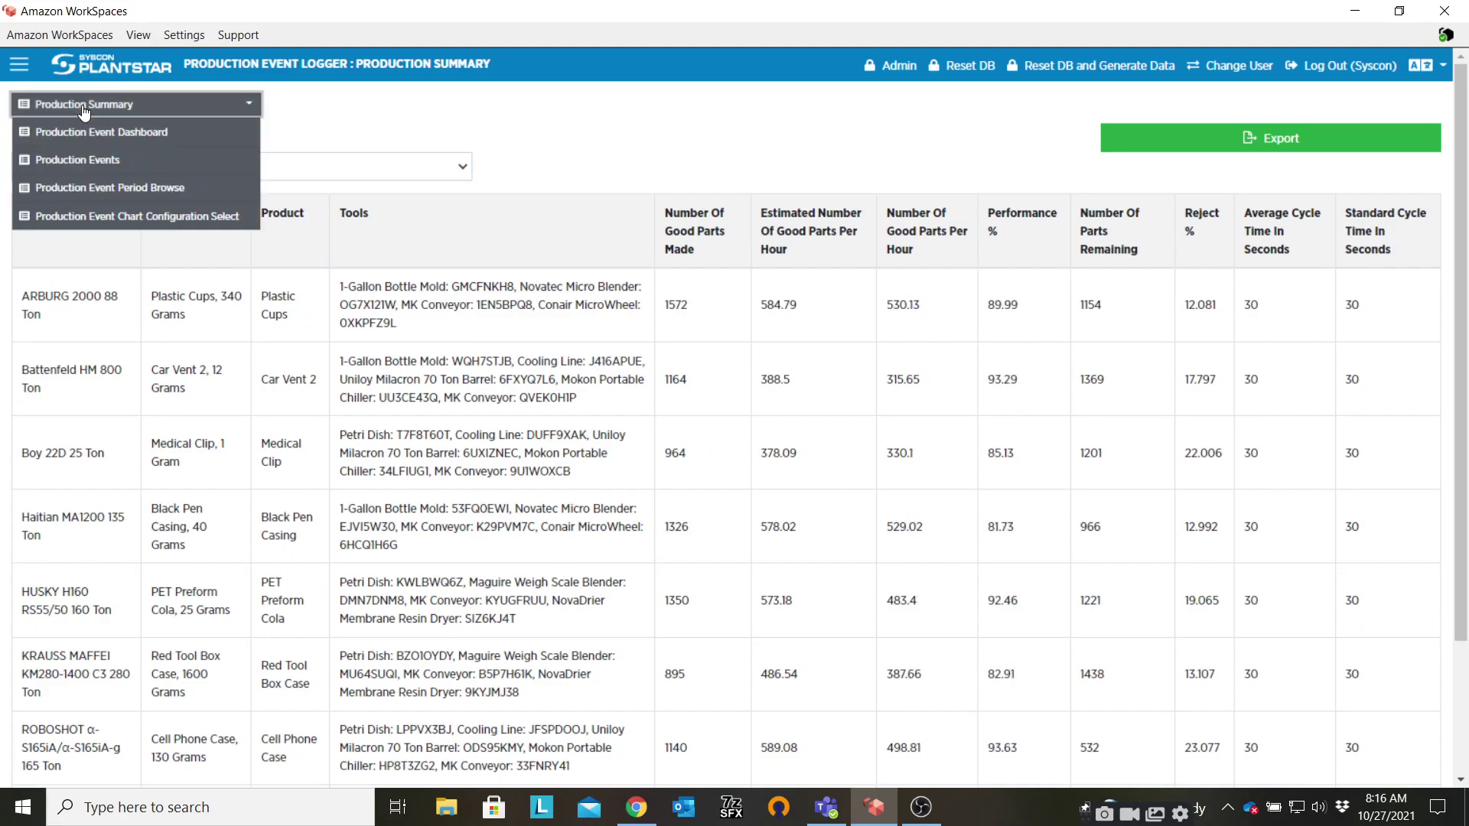
click(103, 163)
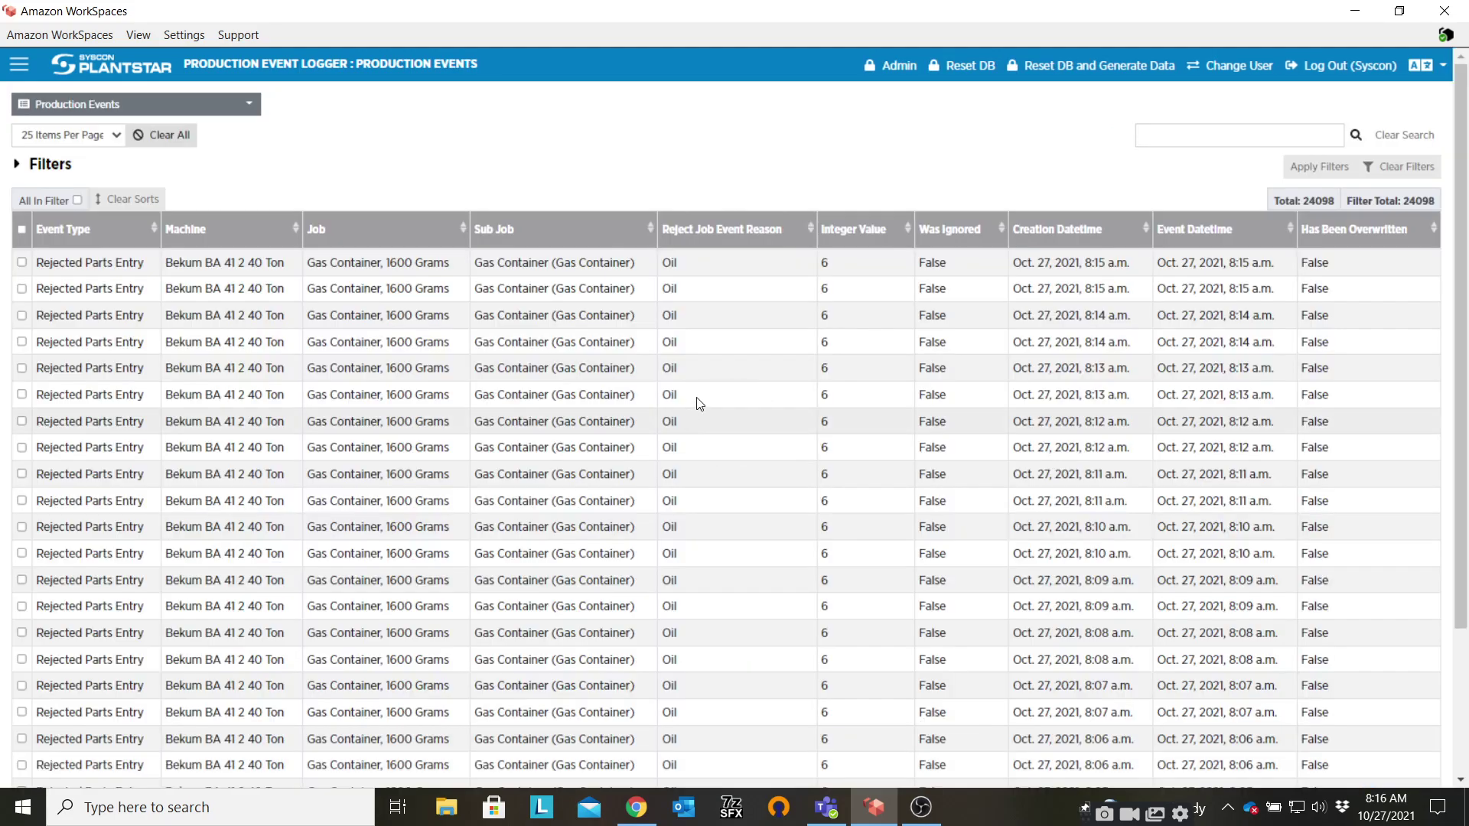
click(44, 178)
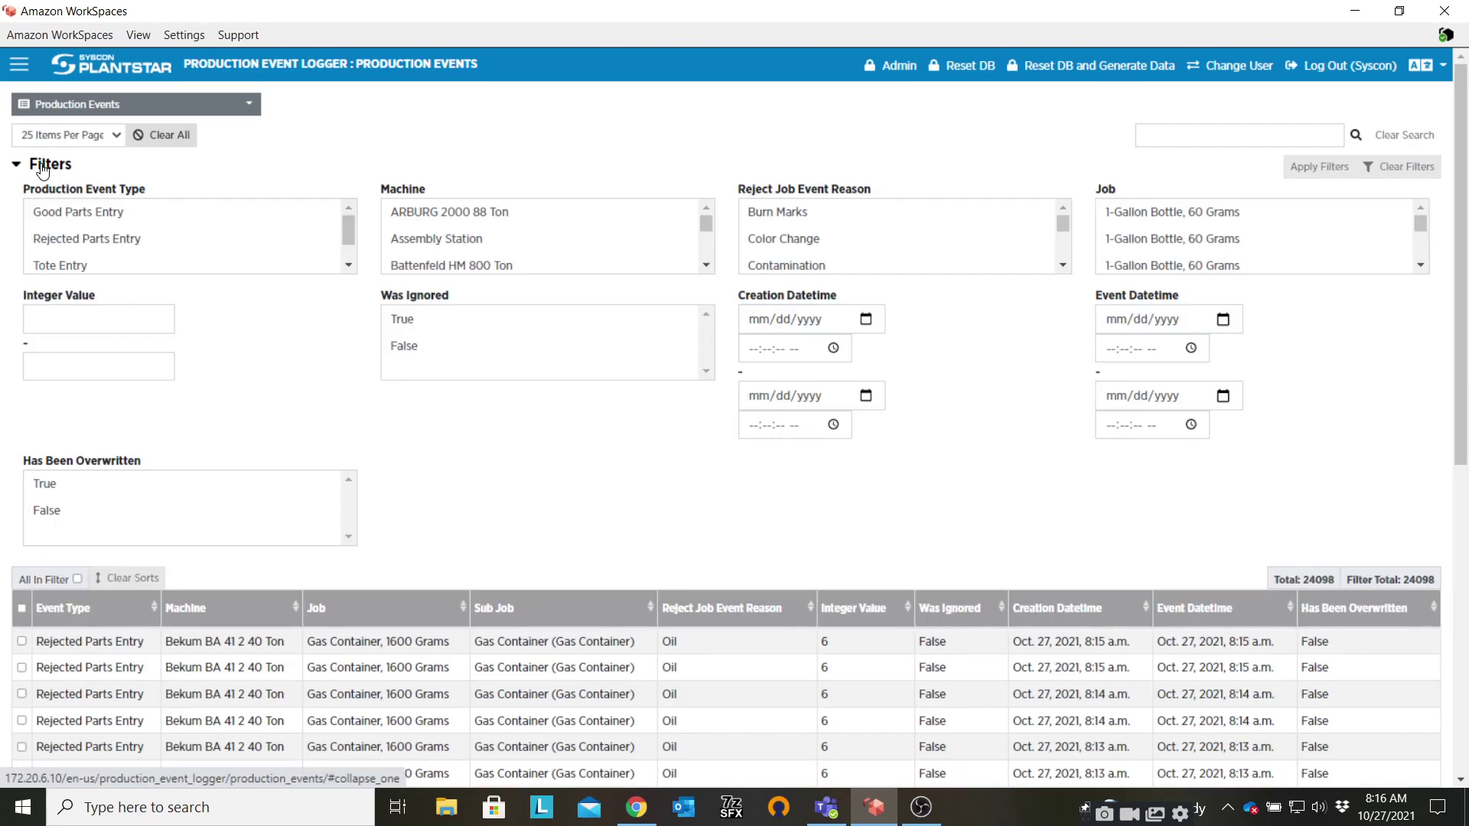
click(118, 240)
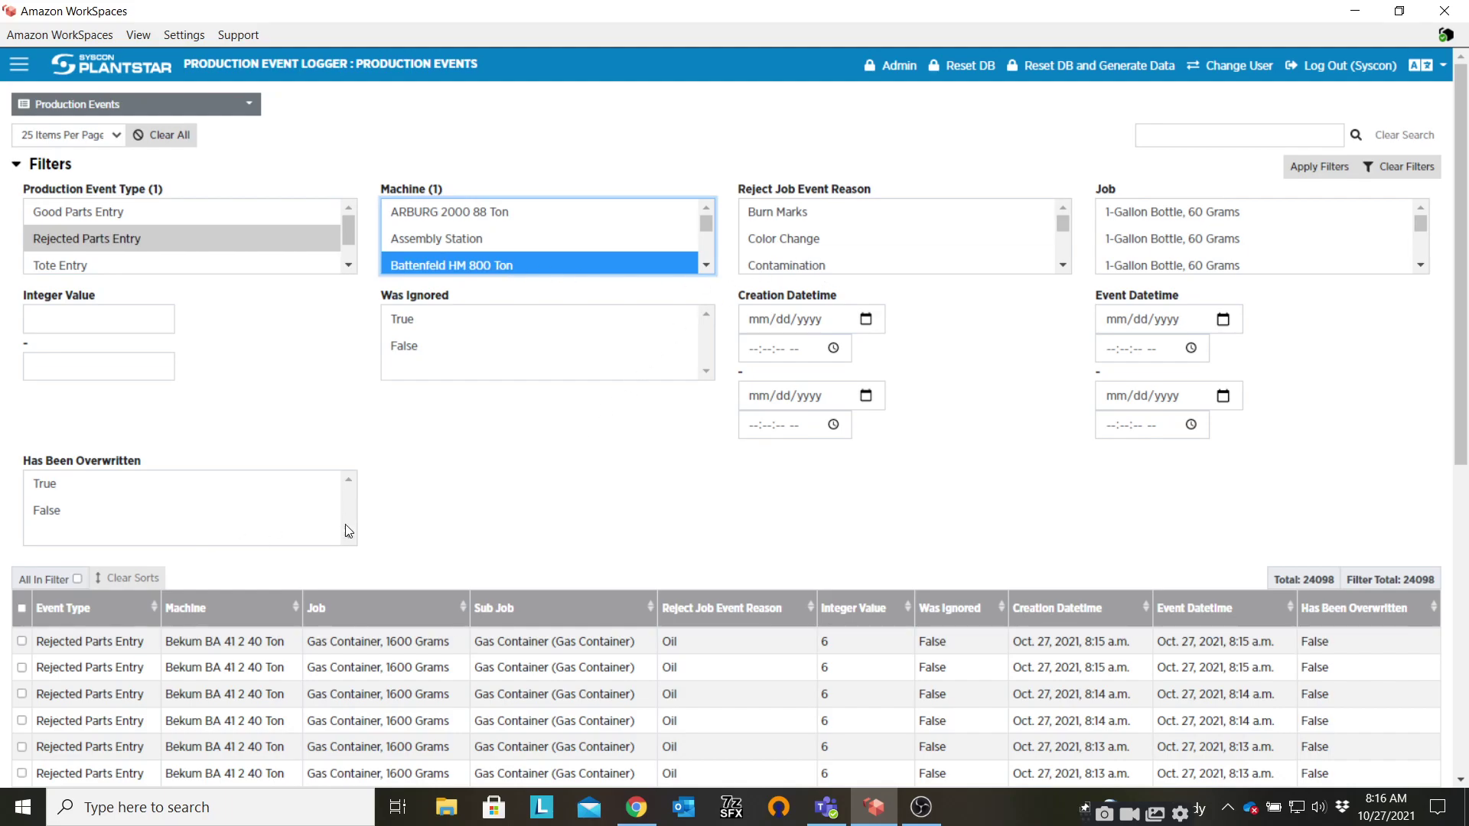
click(1310, 167)
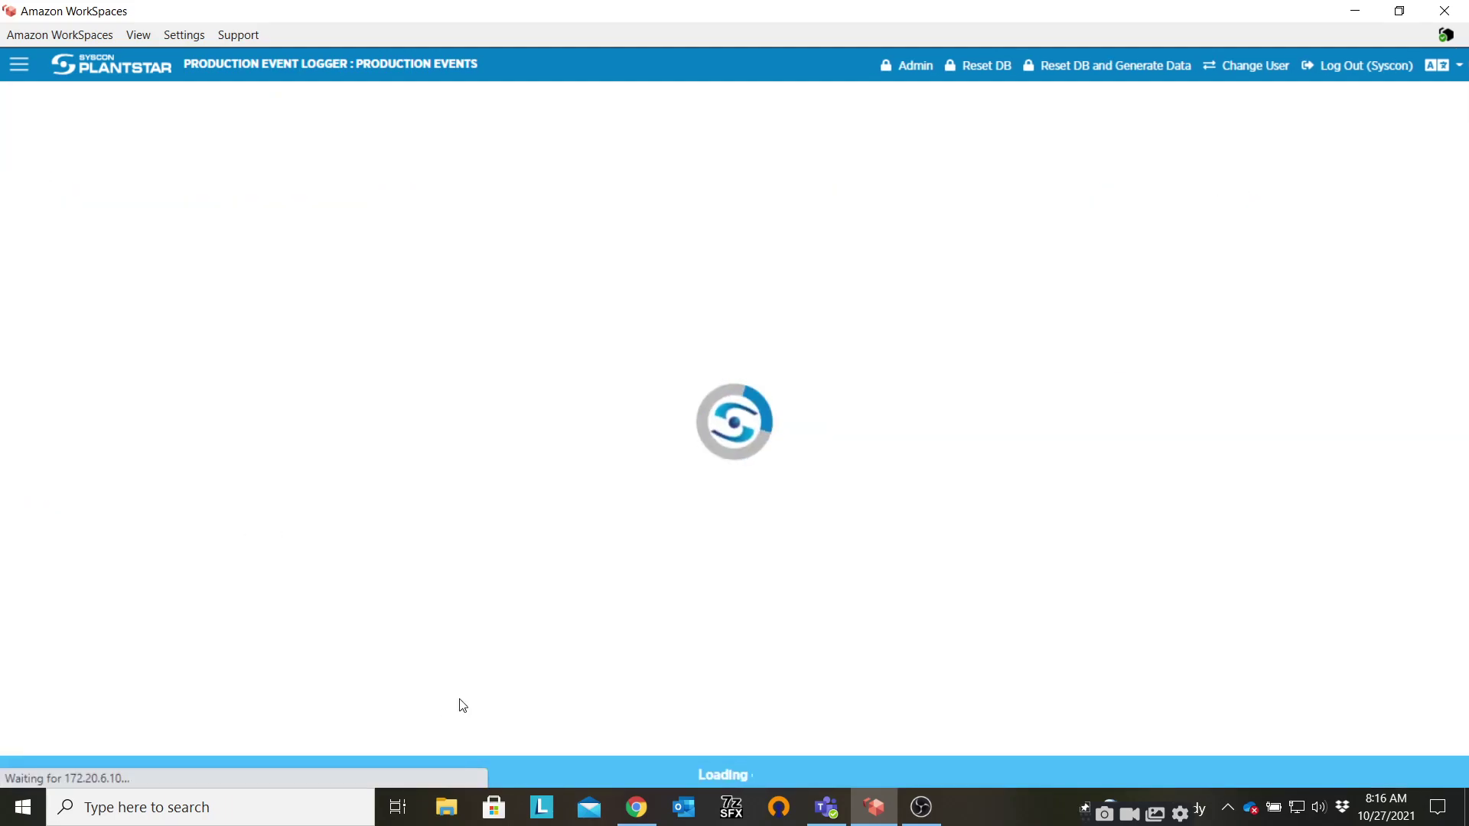
scroll(581, 508, down, 8)
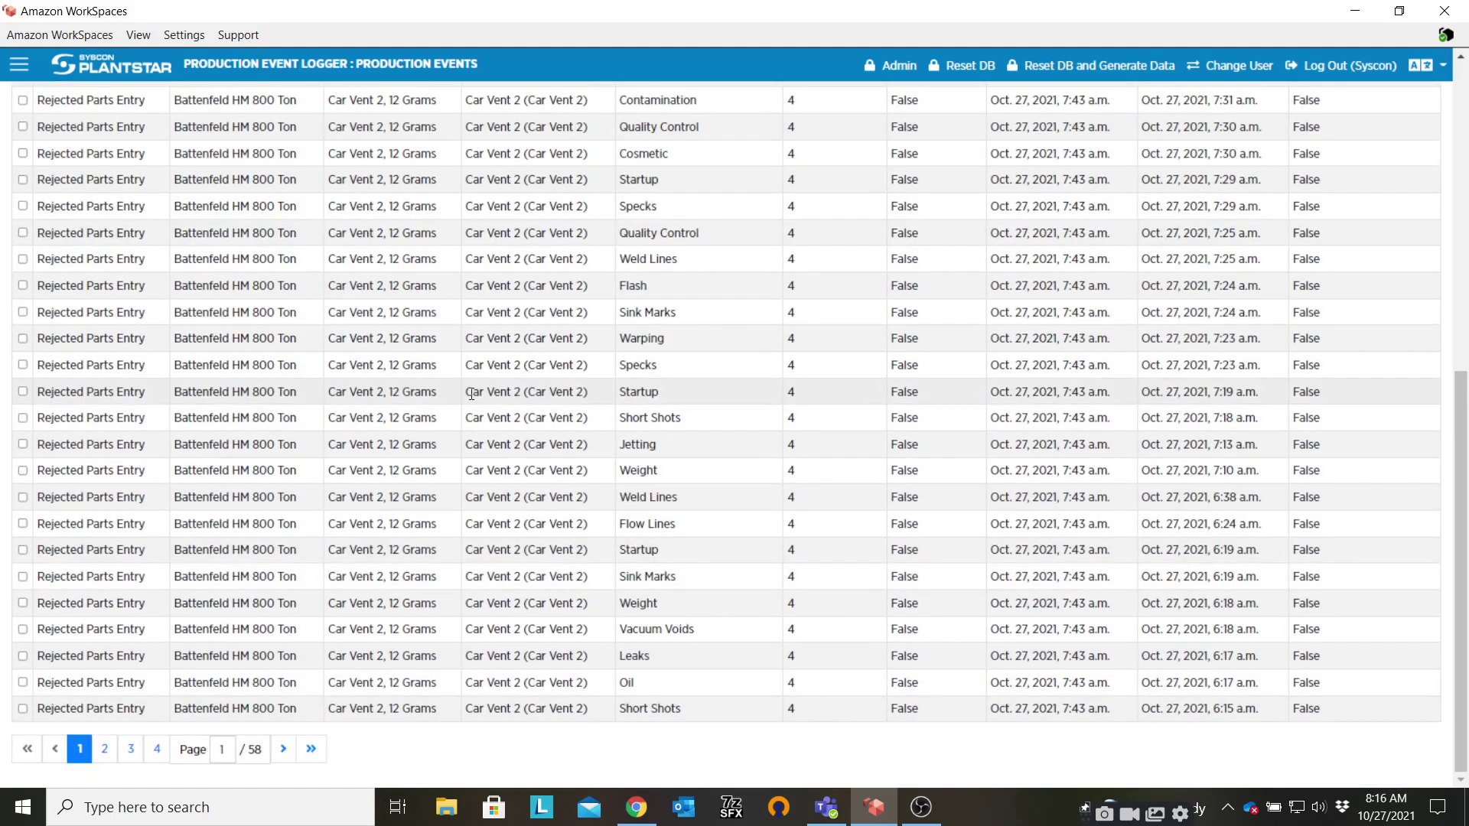
scroll(471, 394, up, 3)
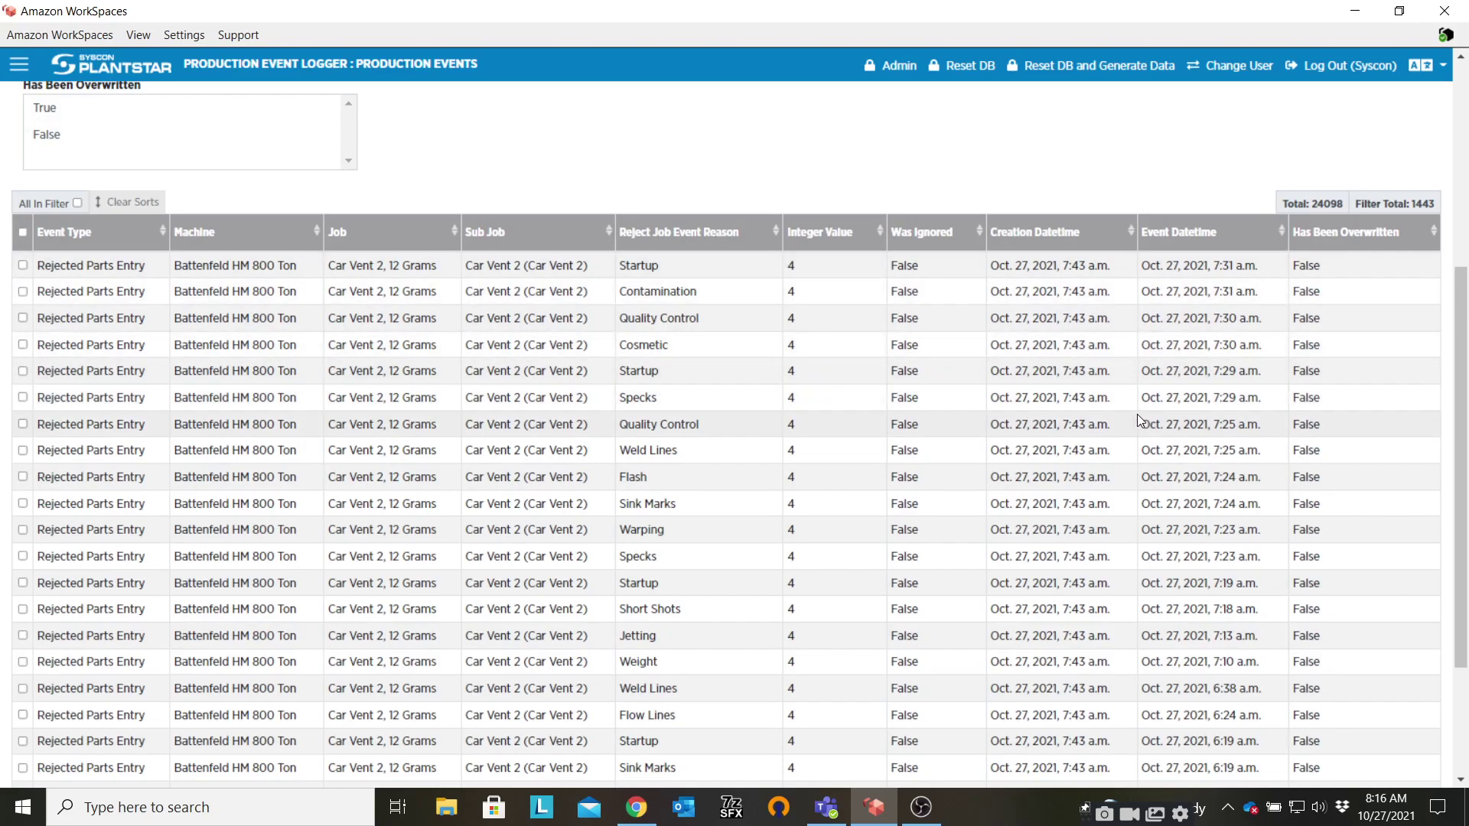
scroll(748, 451, up, 5)
- Open the Production Event Dashboard, view the Time Spent In Status chart enlarged, and look over the remaining charts
click(143, 112)
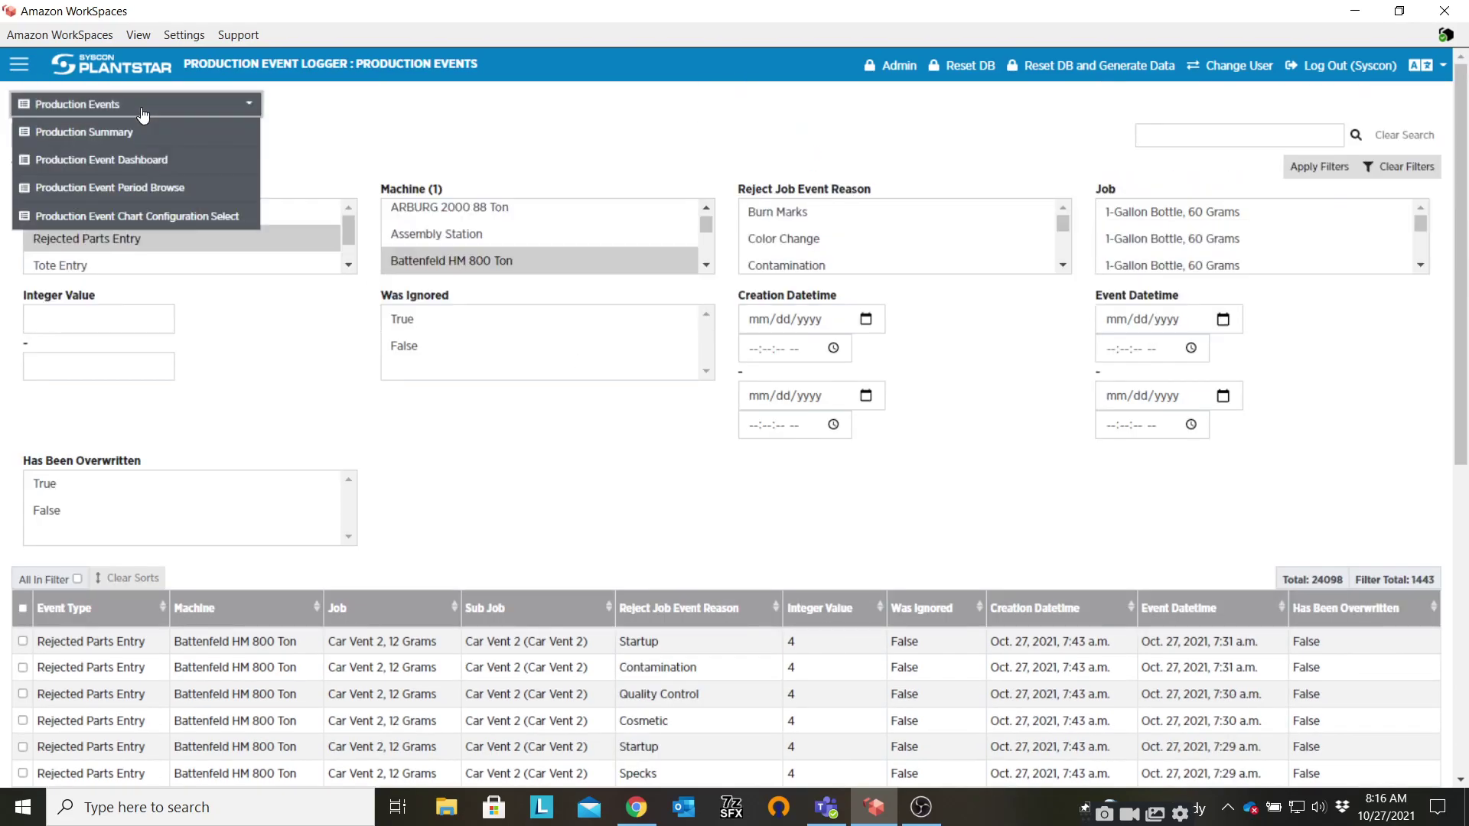
click(141, 159)
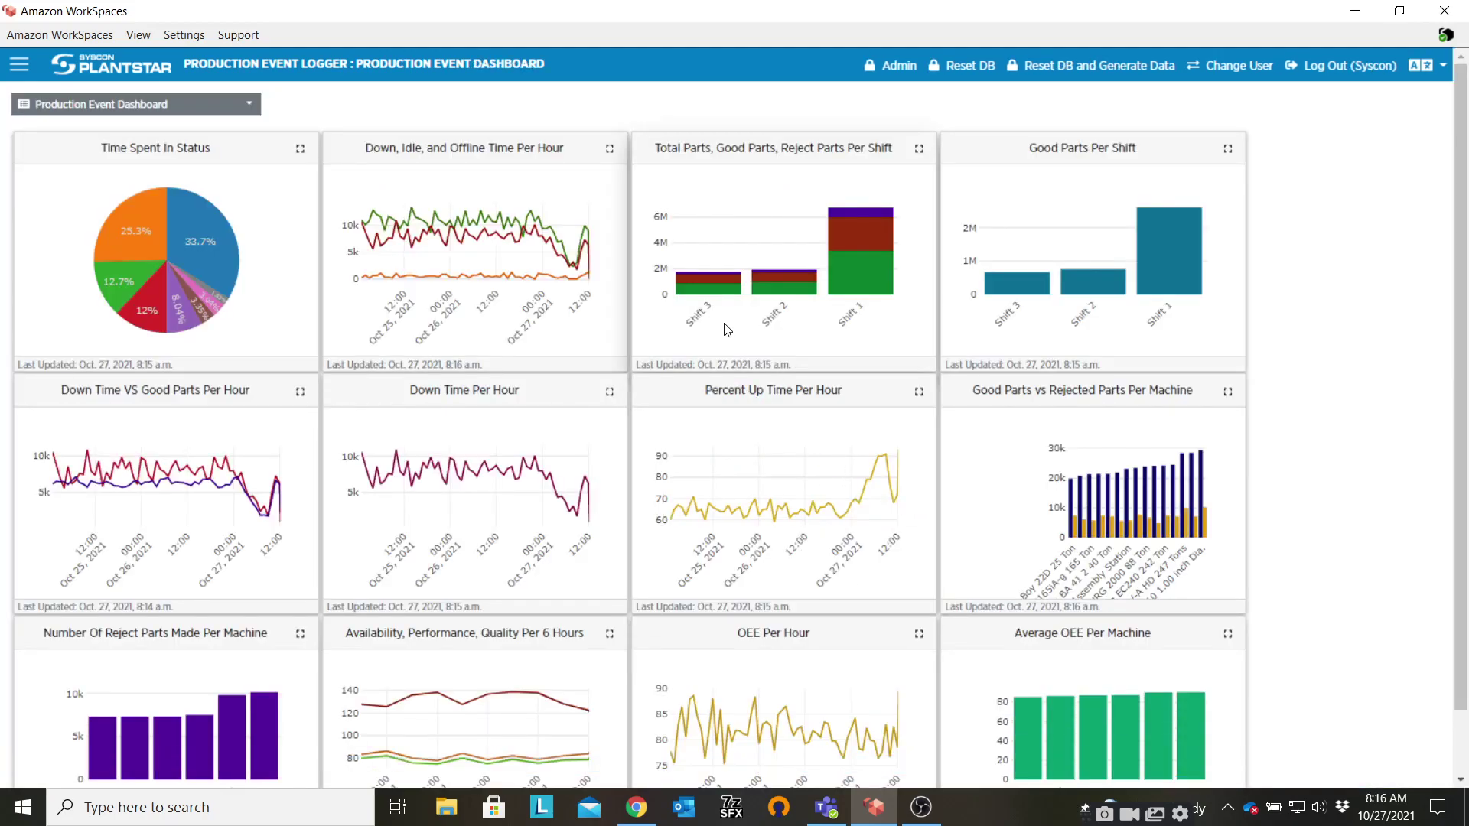
click(300, 150)
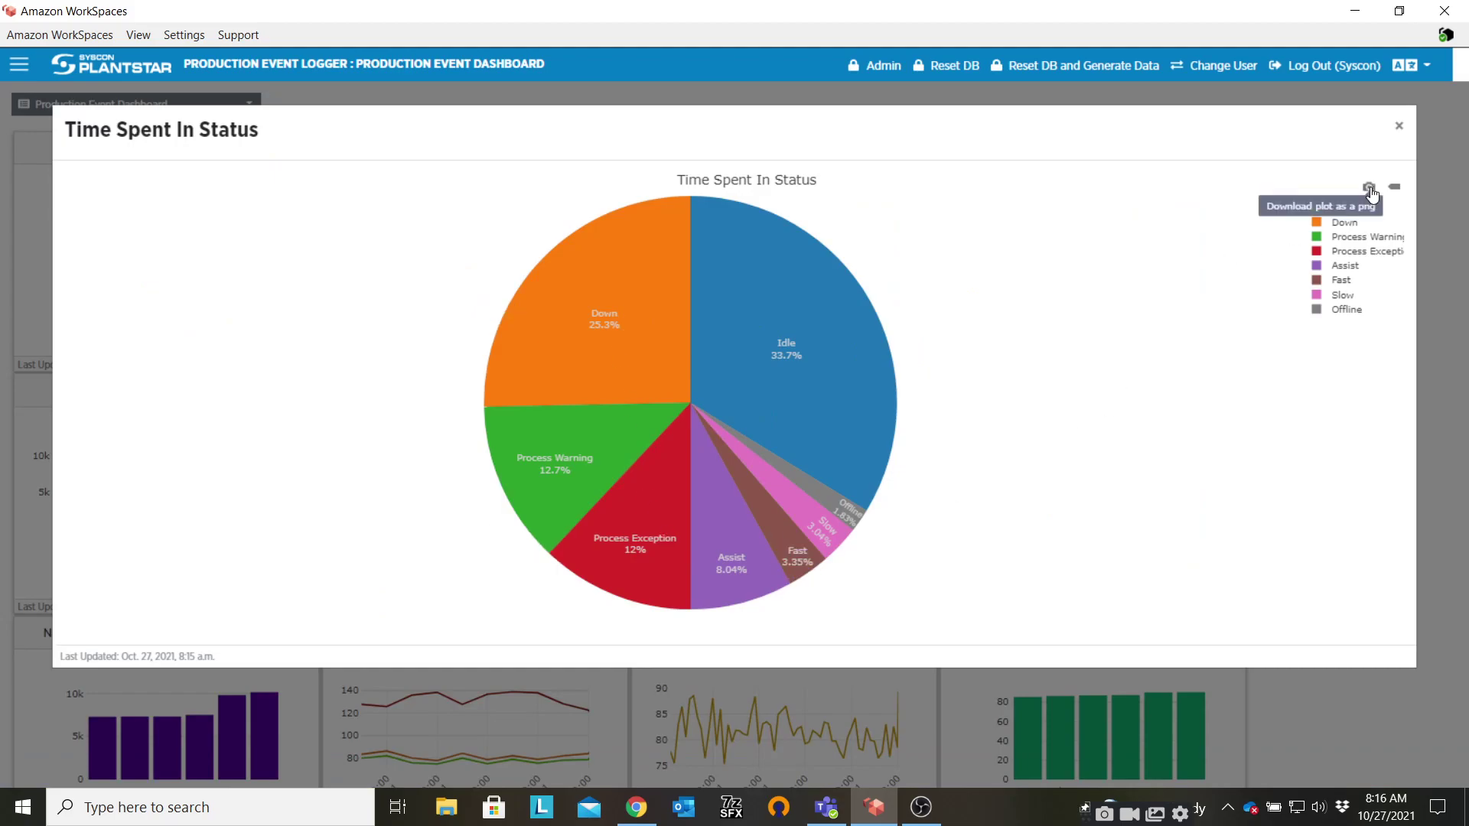
click(1399, 127)
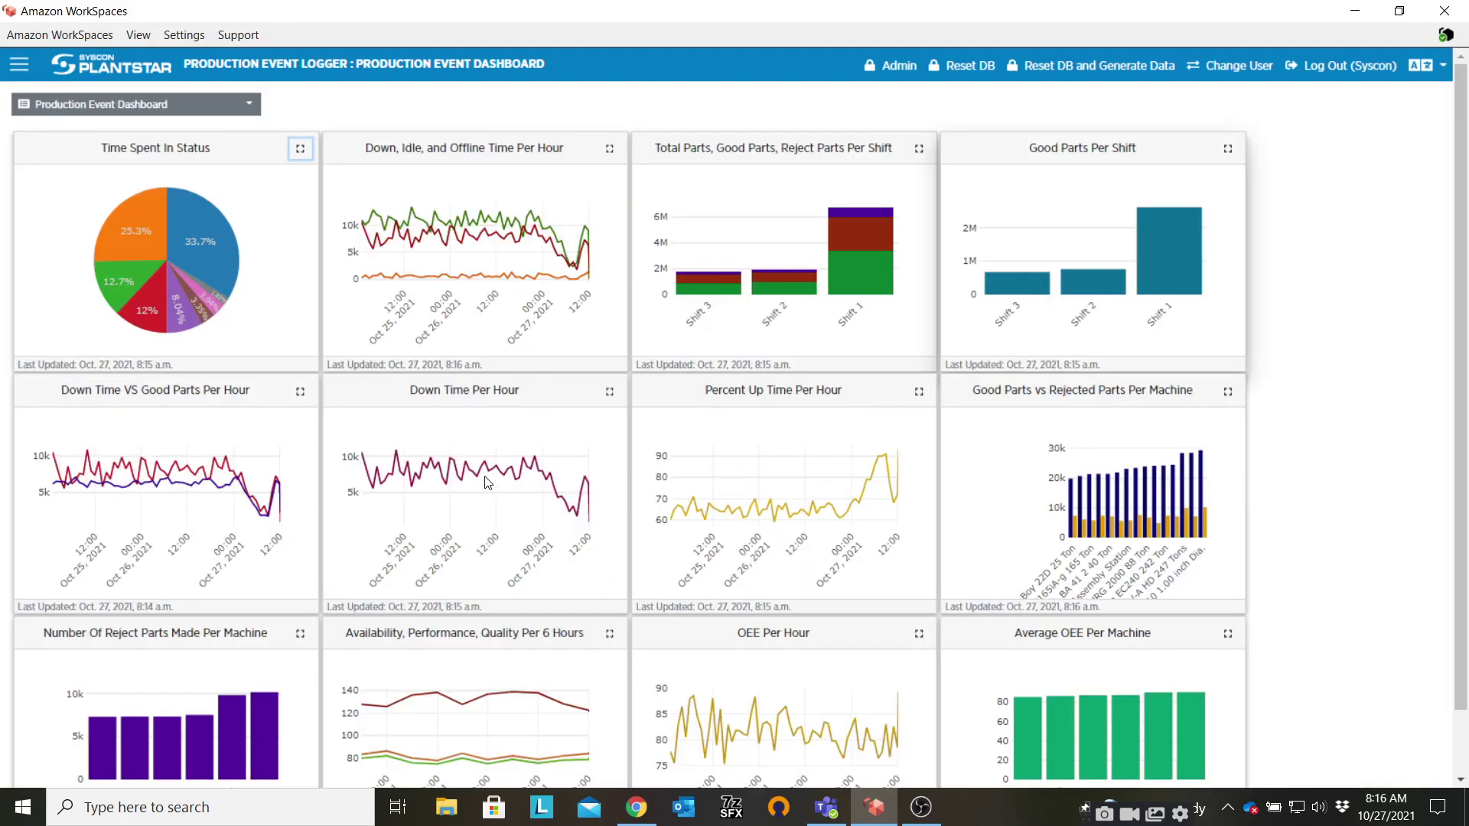
scroll(462, 451, down, 1)
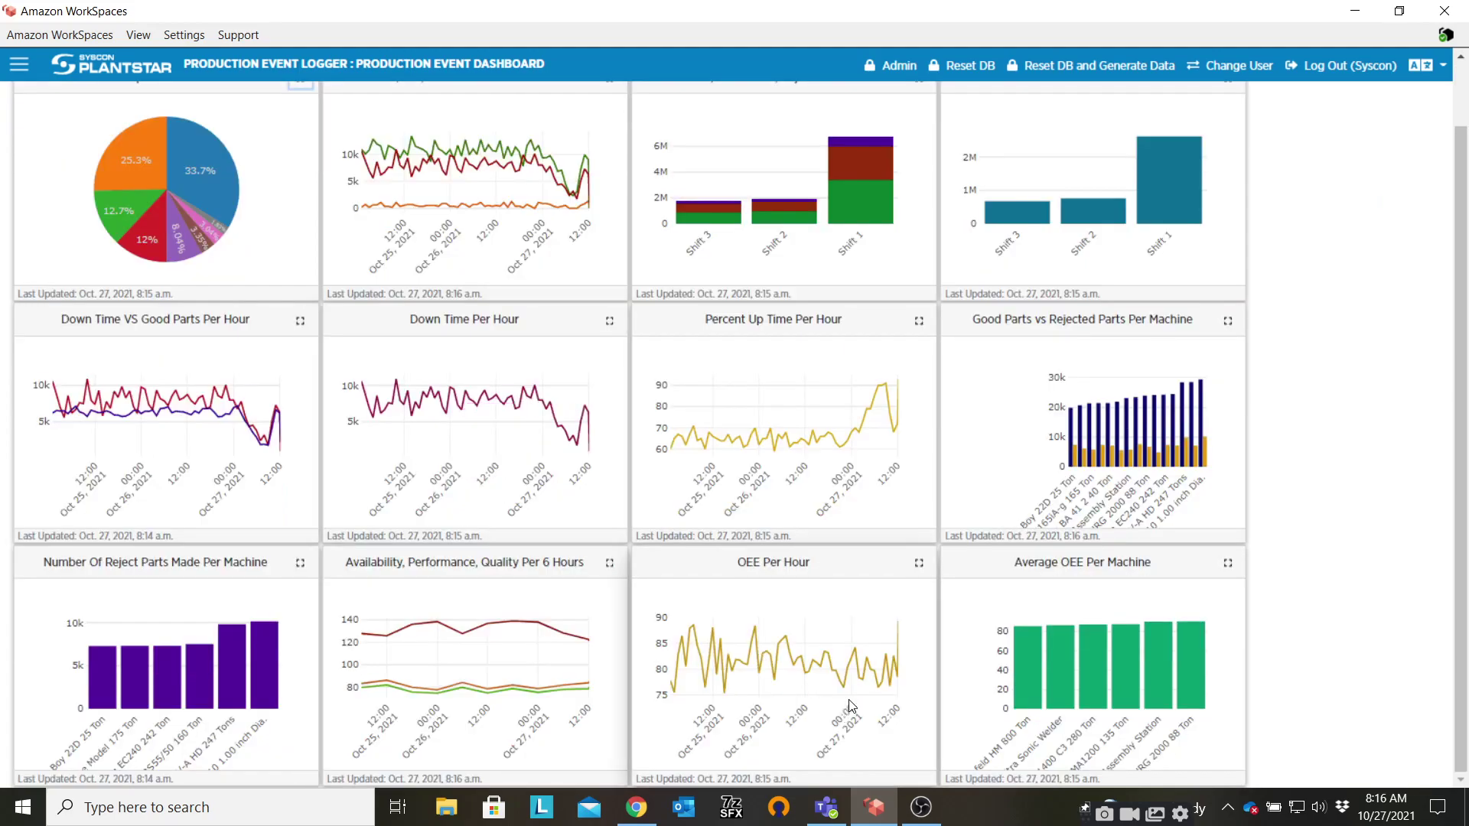
scroll(971, 587, up, 1)
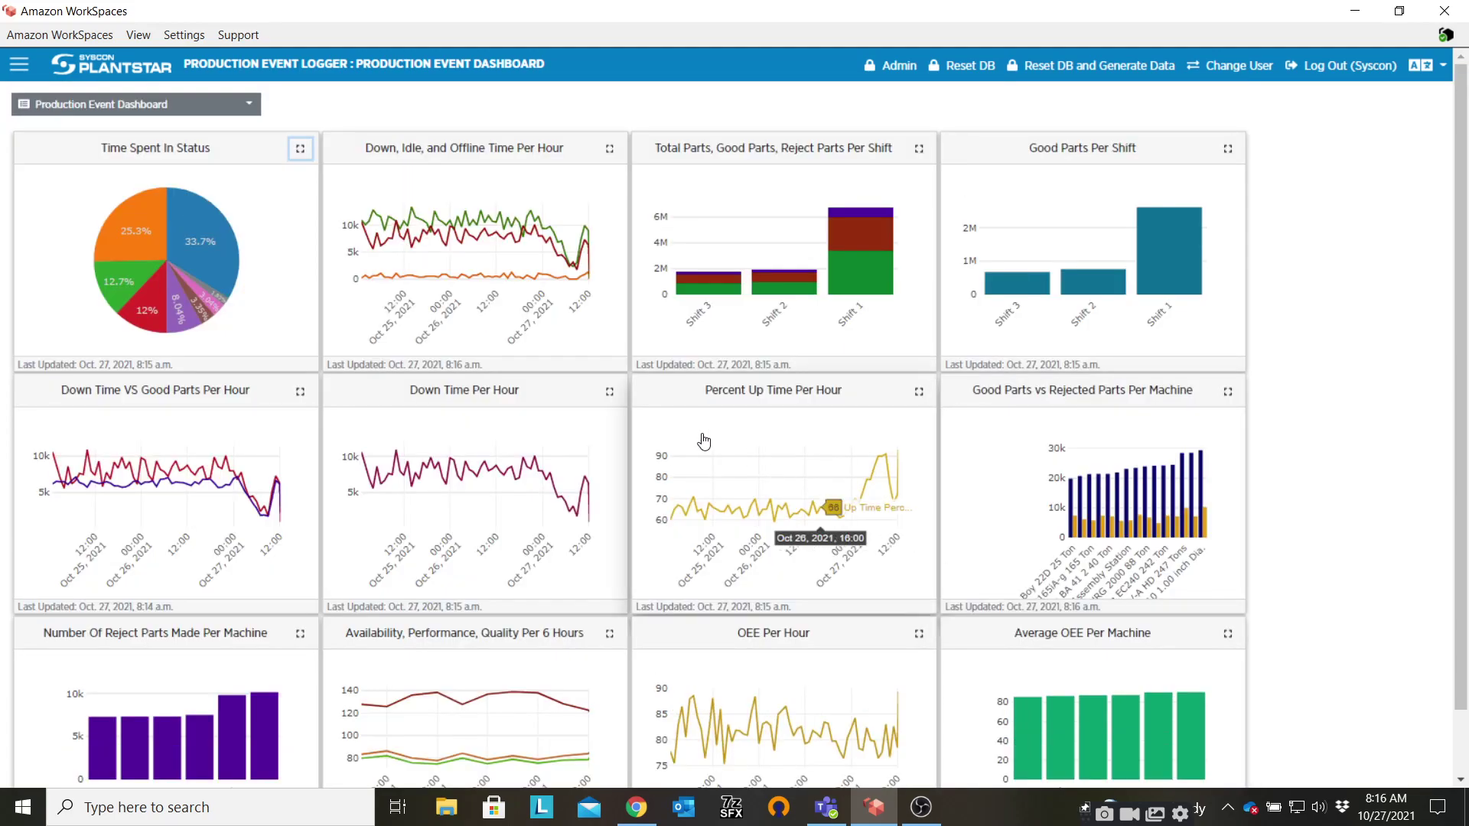
click(133, 107)
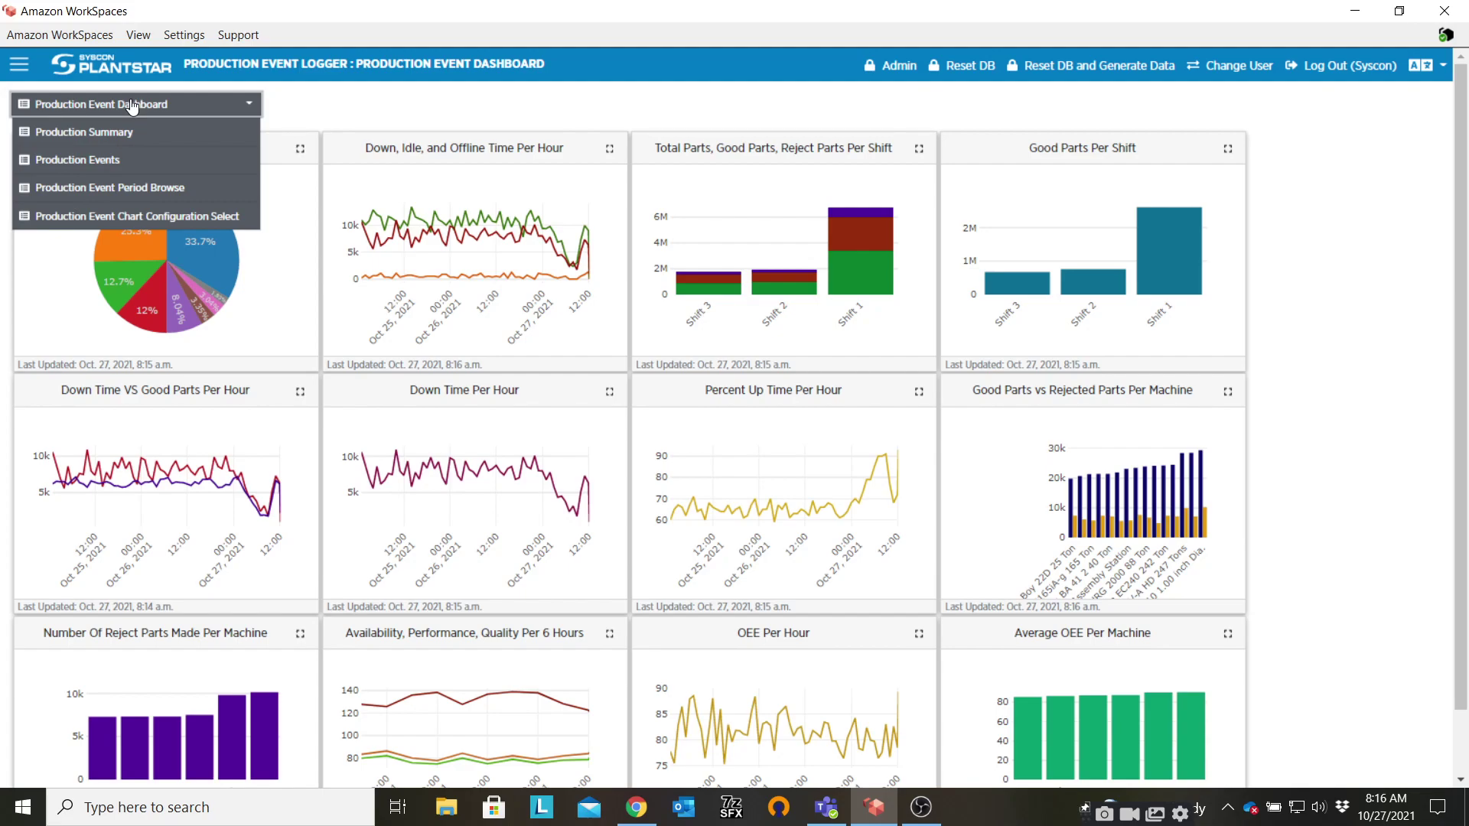
- Open the Process Variable Chart Viewer and choose the IM - Injection Molding machine group
click(18, 66)
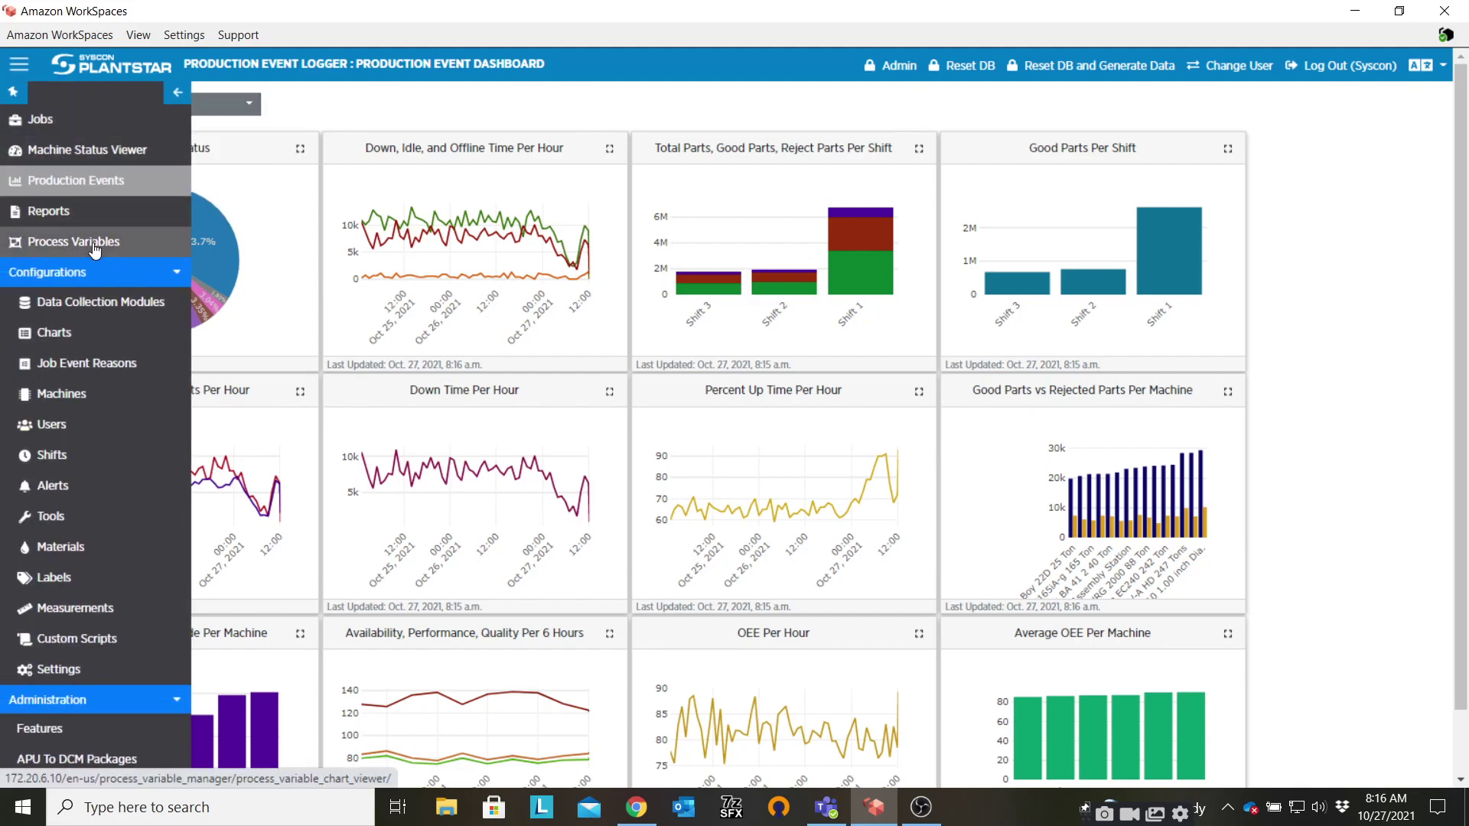
click(94, 246)
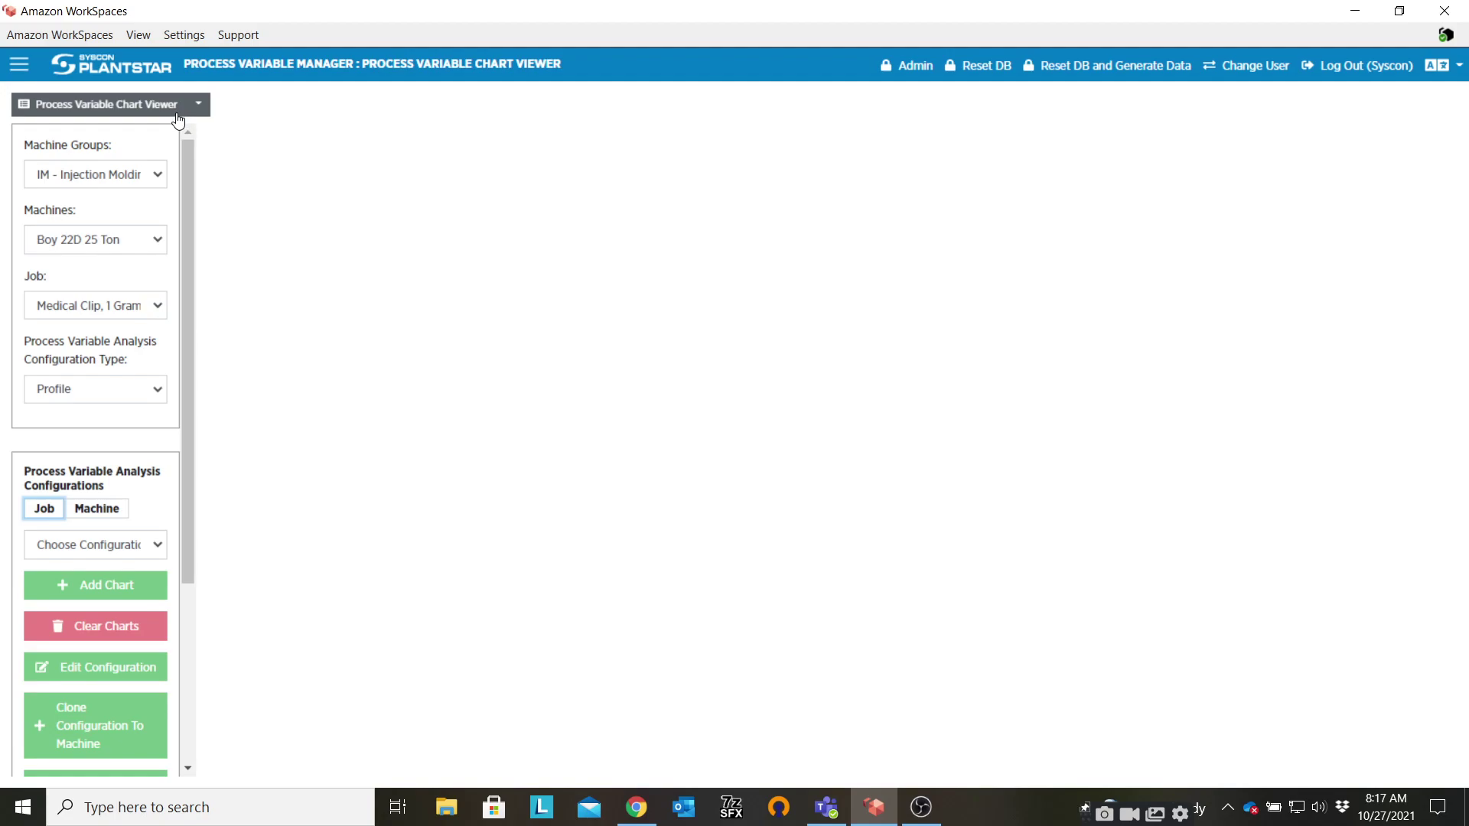
click(129, 171)
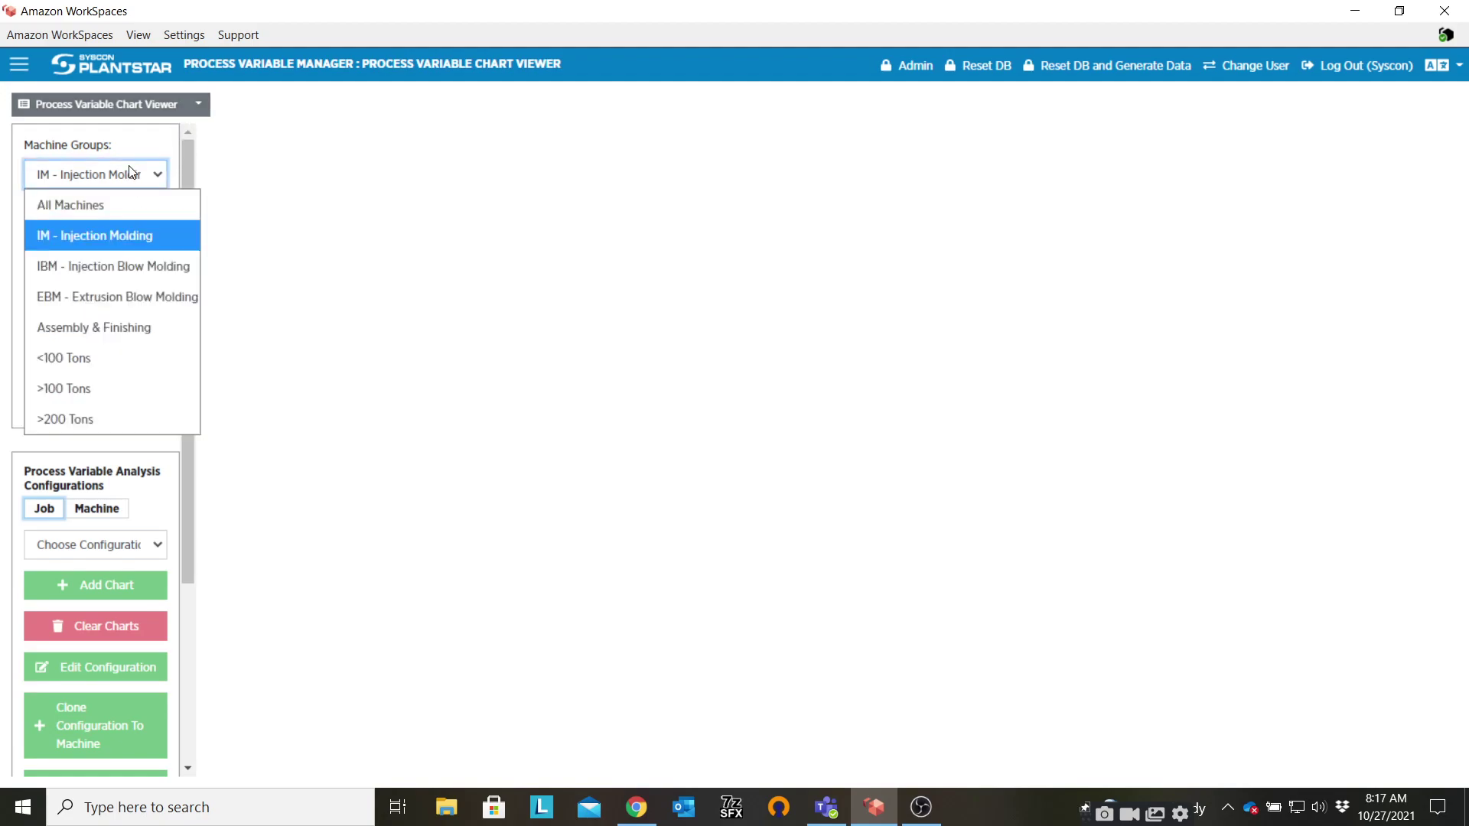
click(127, 239)
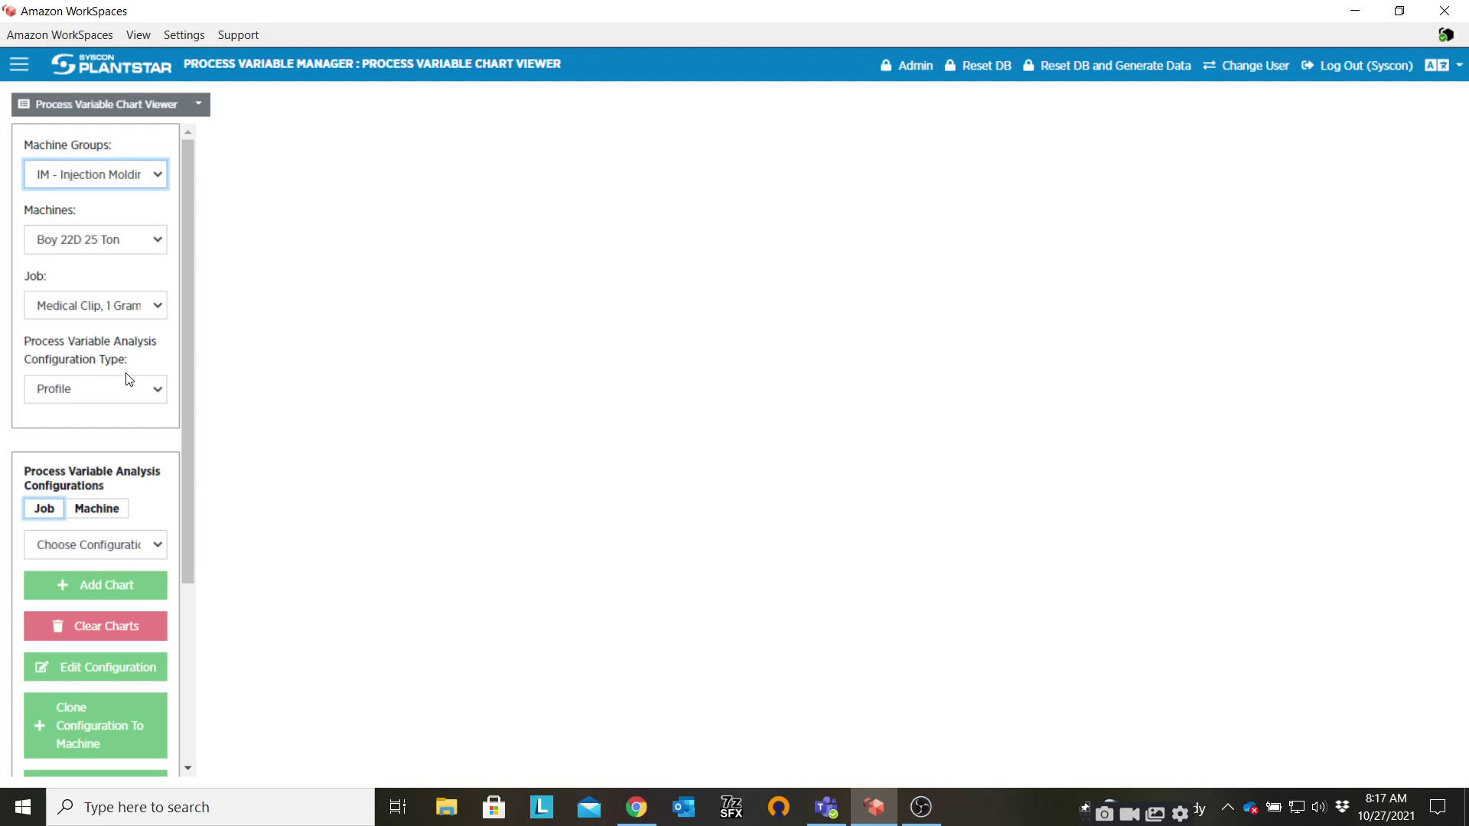
- Add a chart of the Profile type using the machine configuration Injection Position Profile for the Boy 22D 25 Ton
click(131, 392)
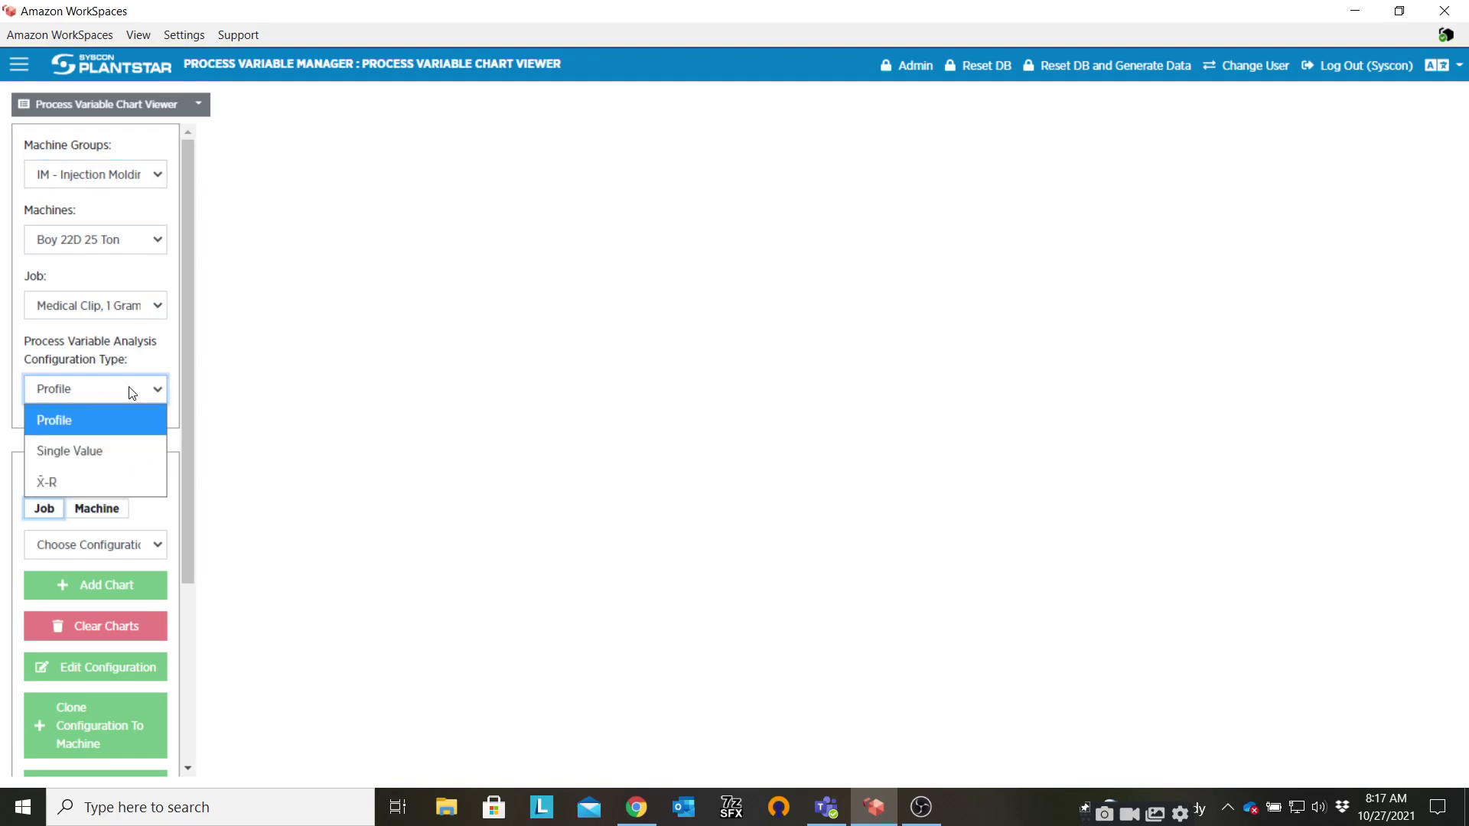
click(88, 432)
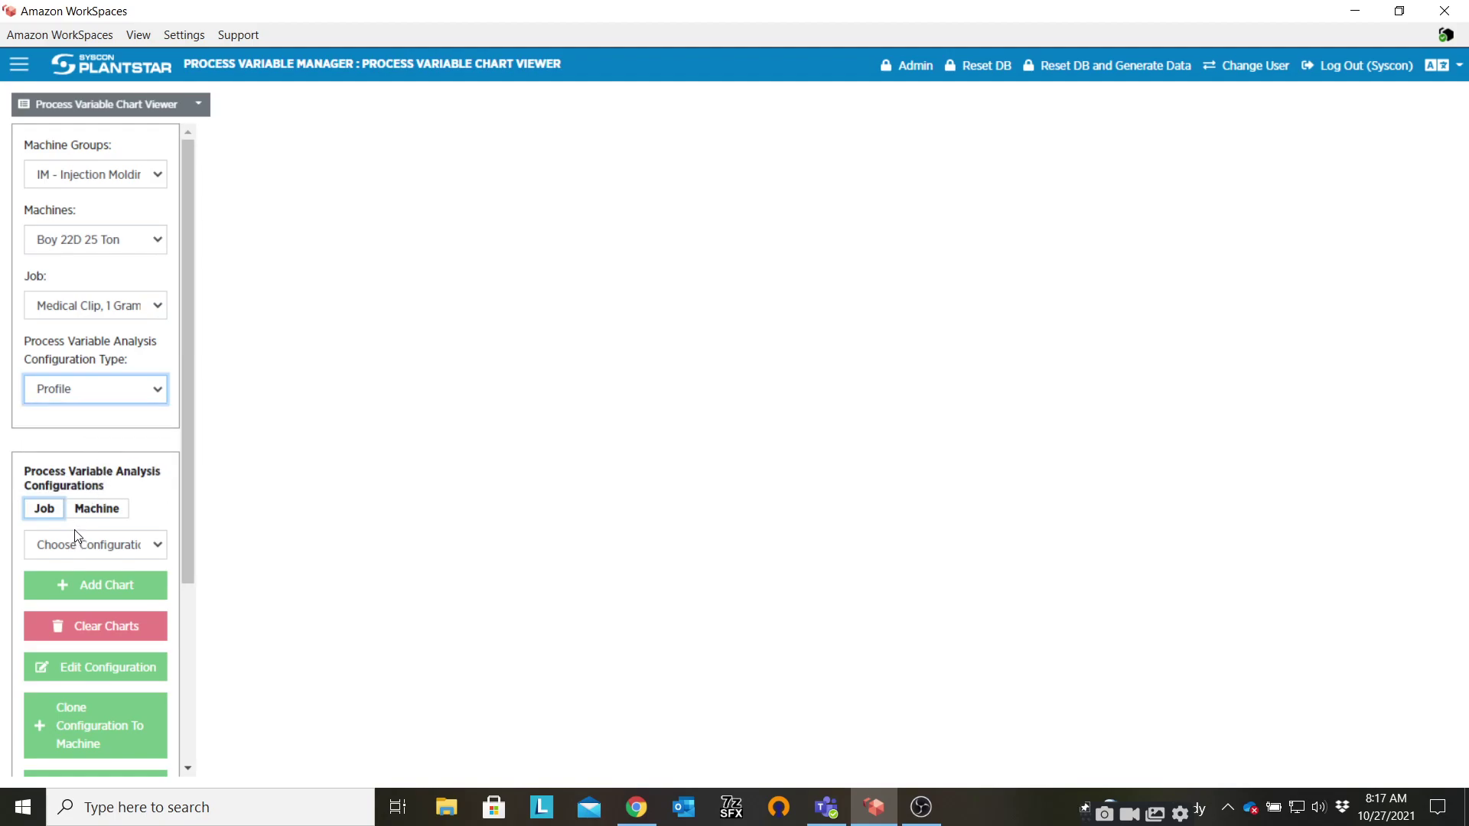
click(90, 509)
click(104, 546)
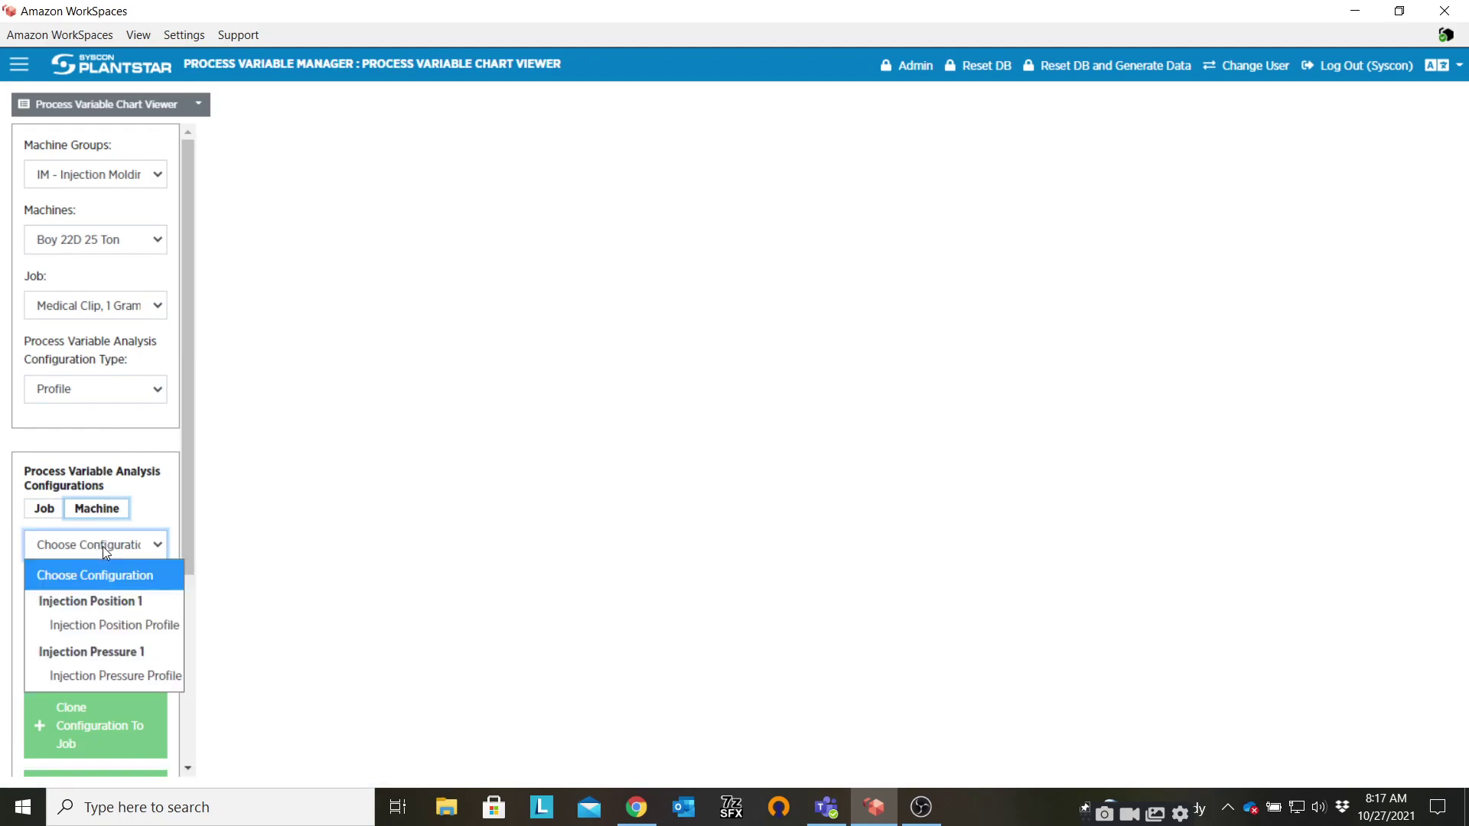
click(126, 624)
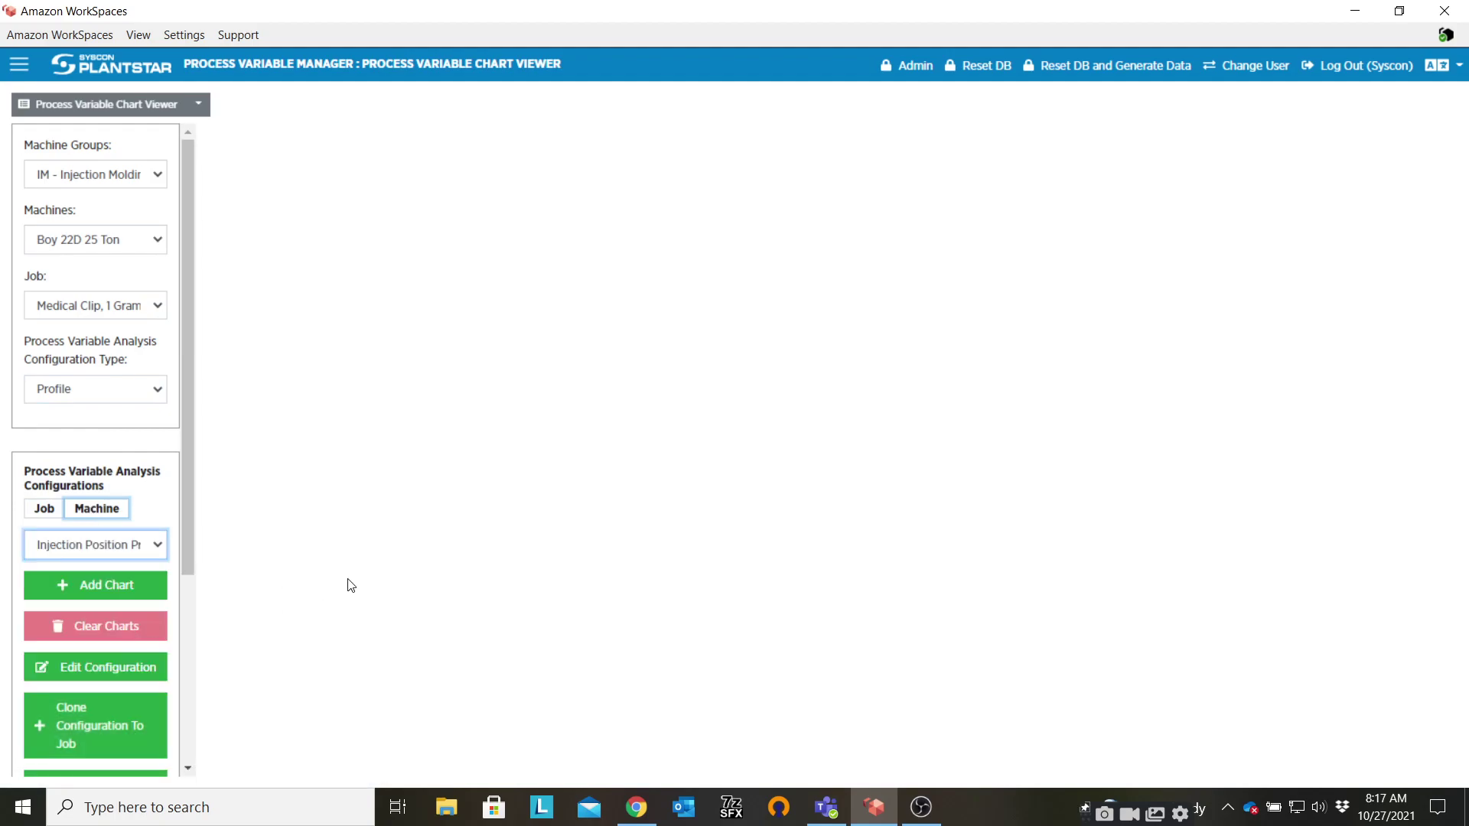
click(48, 588)
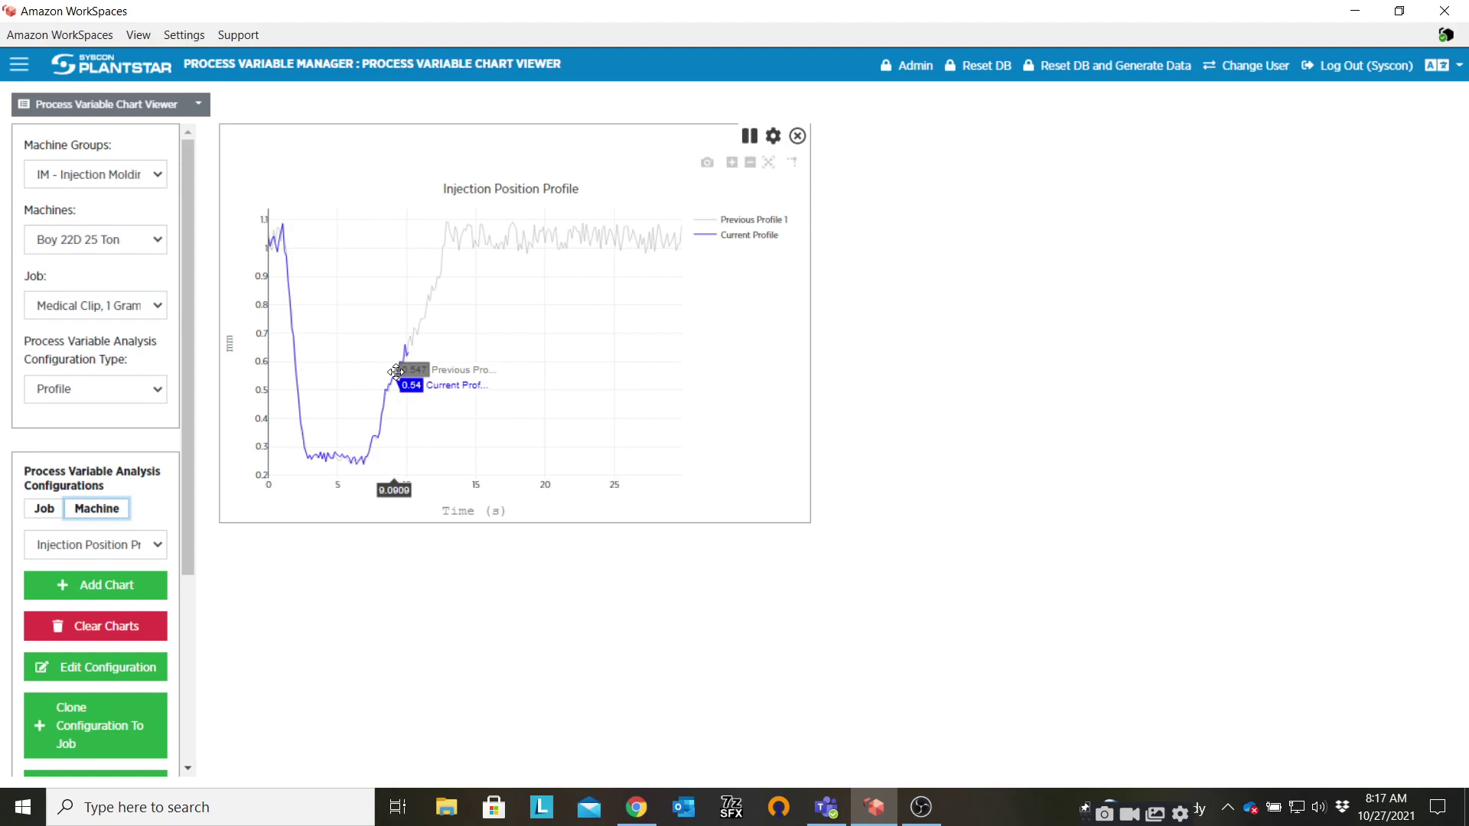
- Add a Single Value chart using the machine configuration Injection Pressure Max 3
click(147, 390)
click(99, 453)
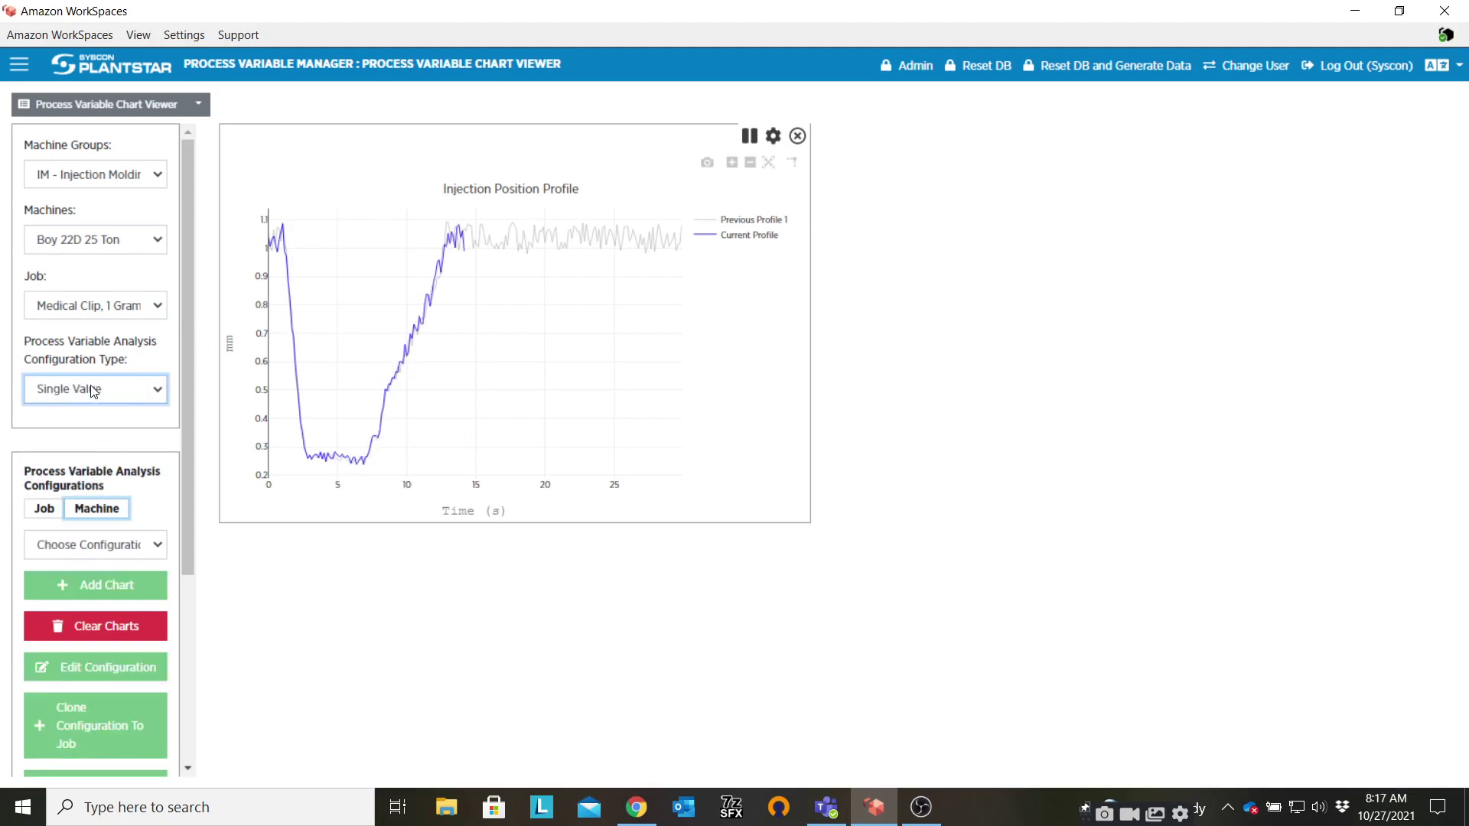
click(135, 553)
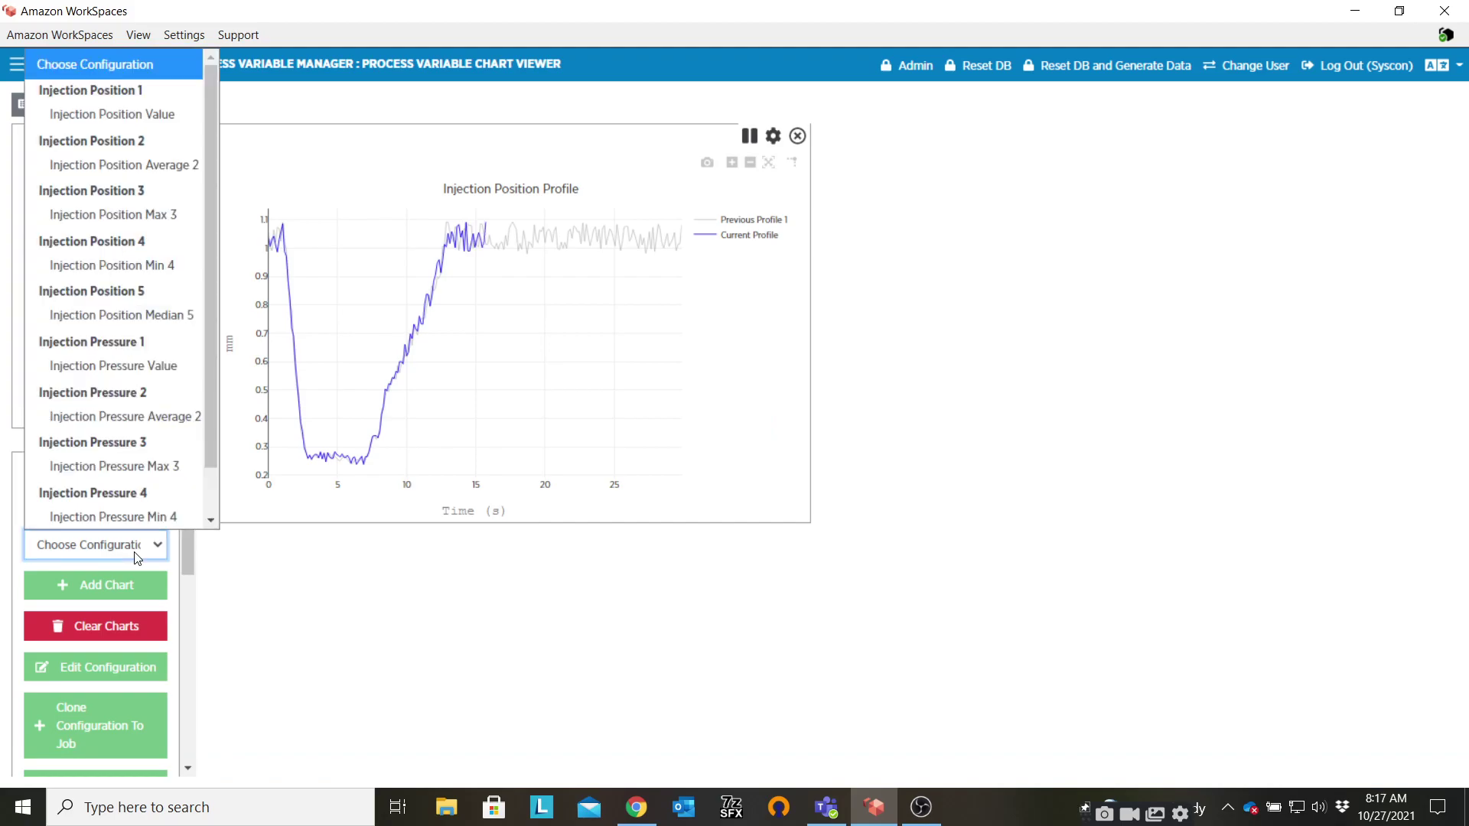
click(134, 464)
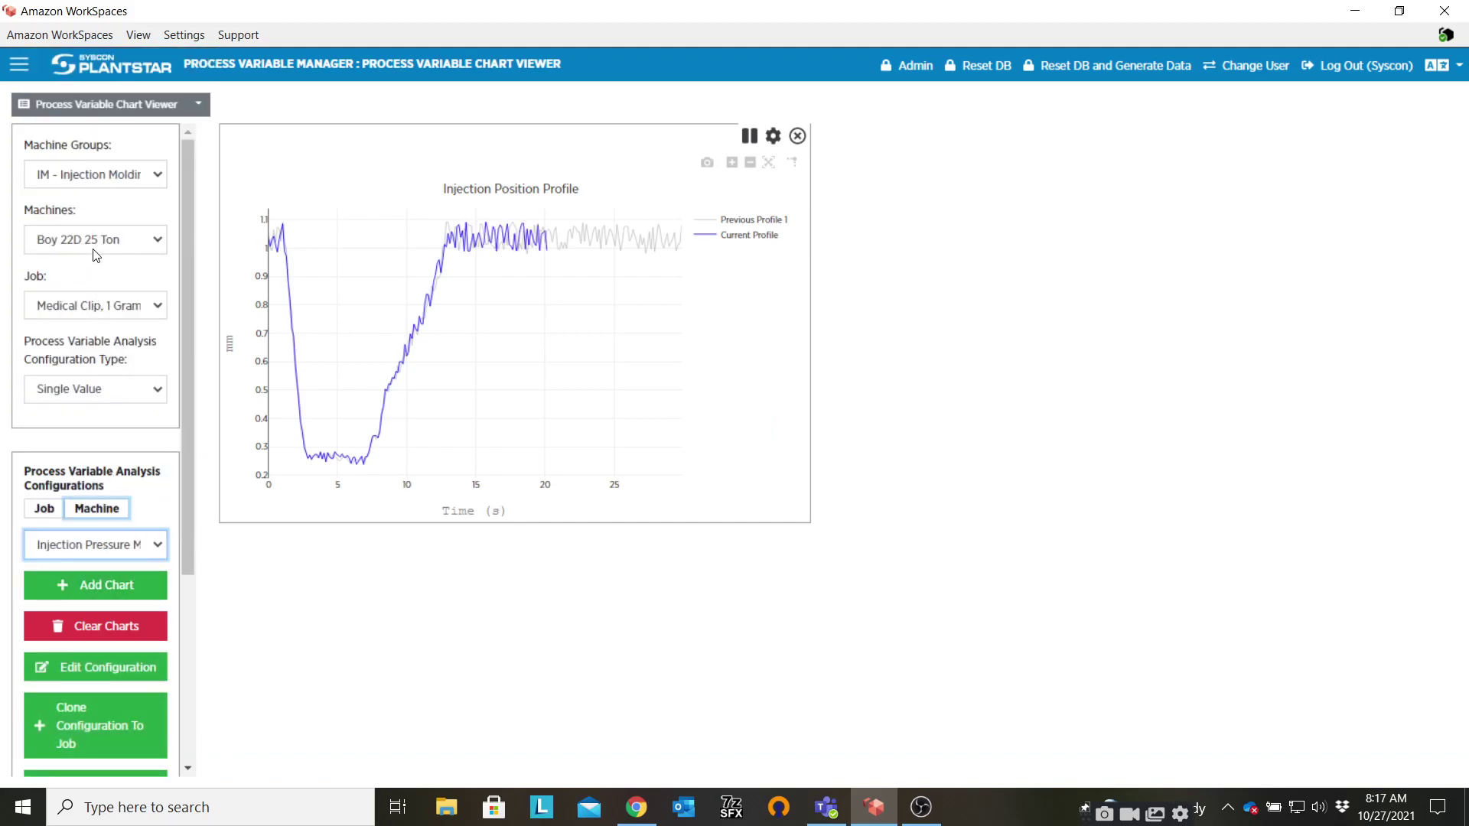
click(128, 602)
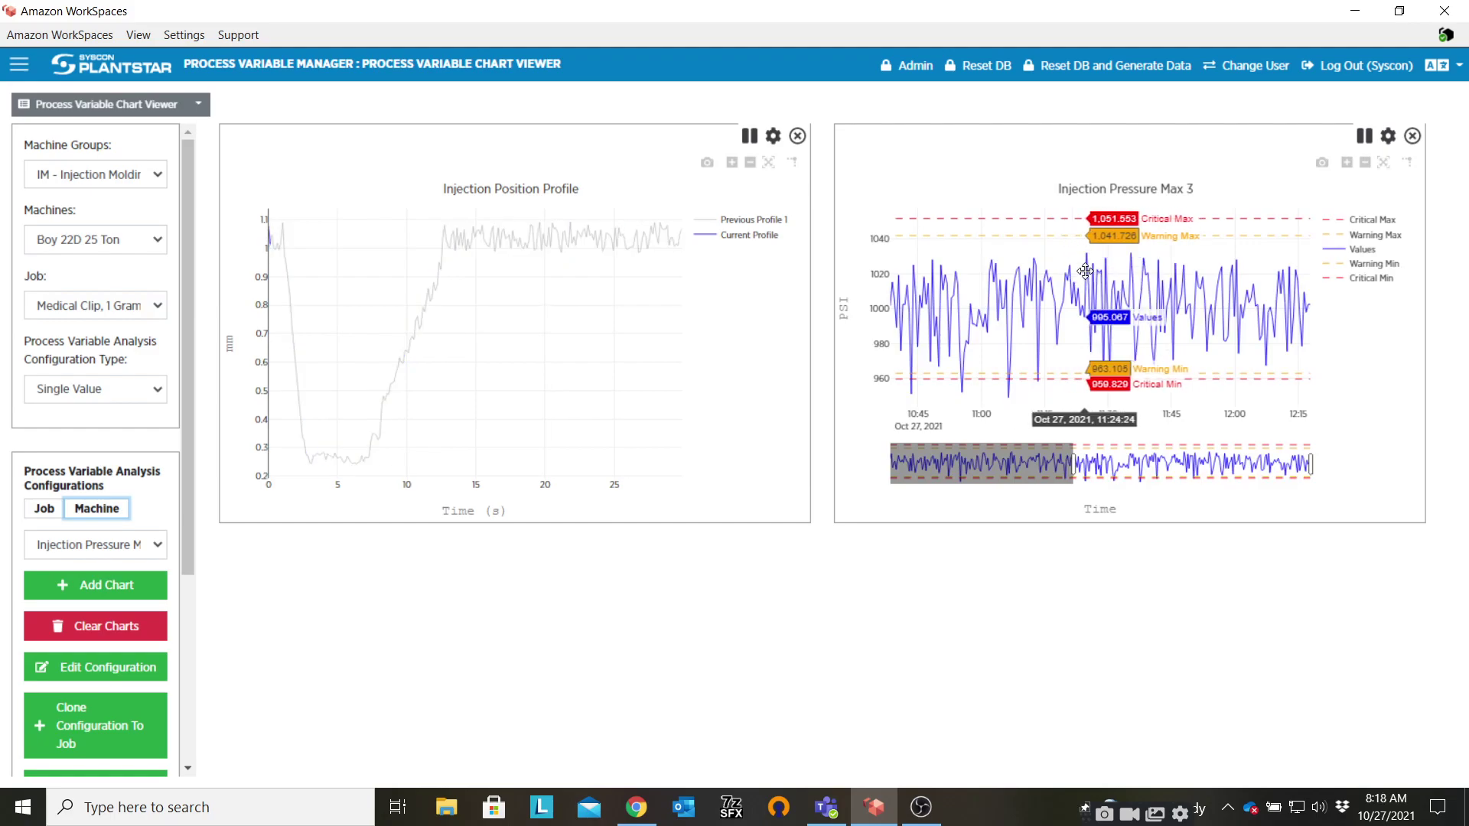
- Add an X̄-R chart using the Injection Pressure X̄-R machine configuration
click(105, 396)
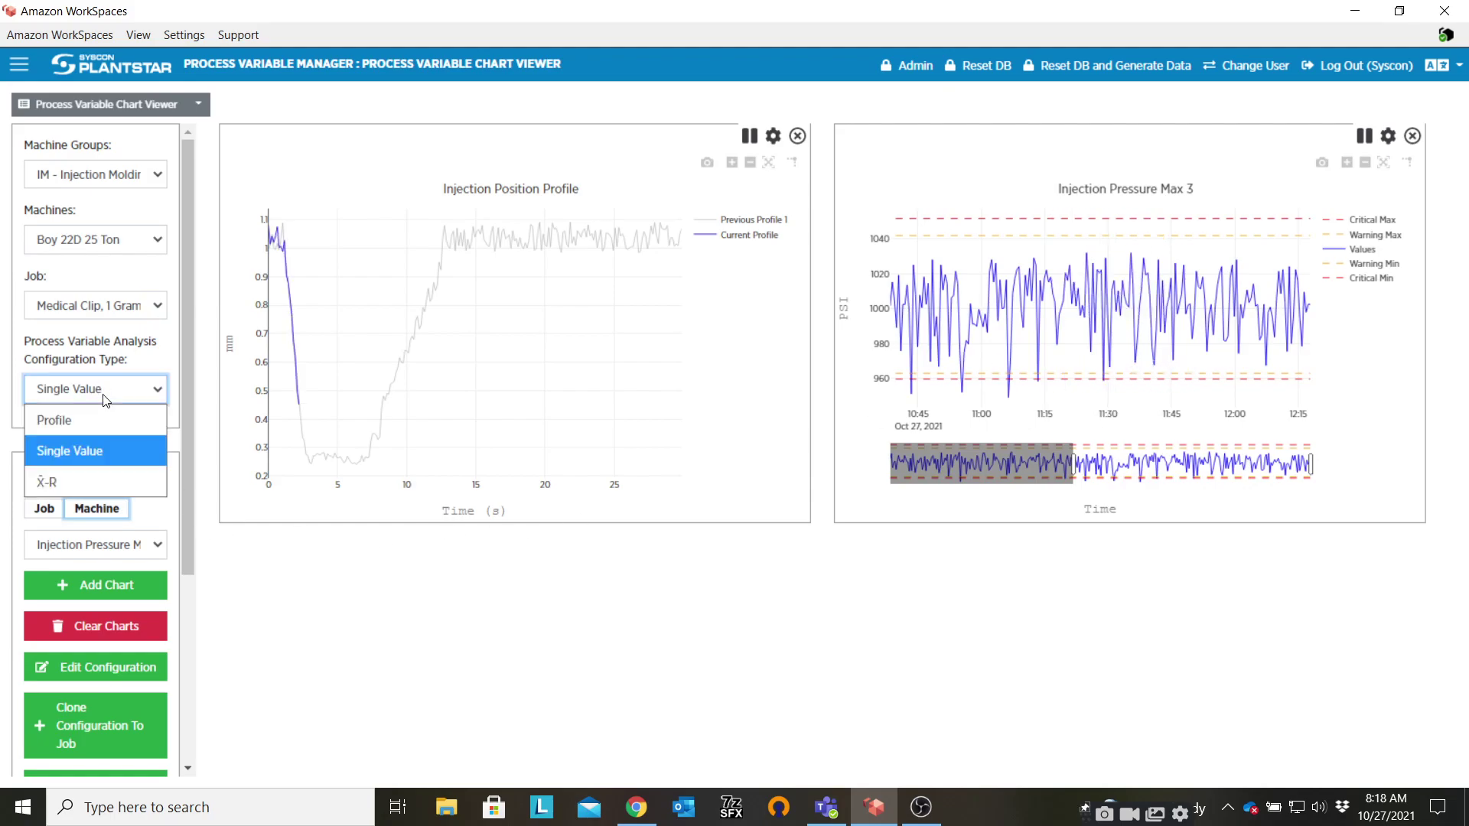
click(71, 483)
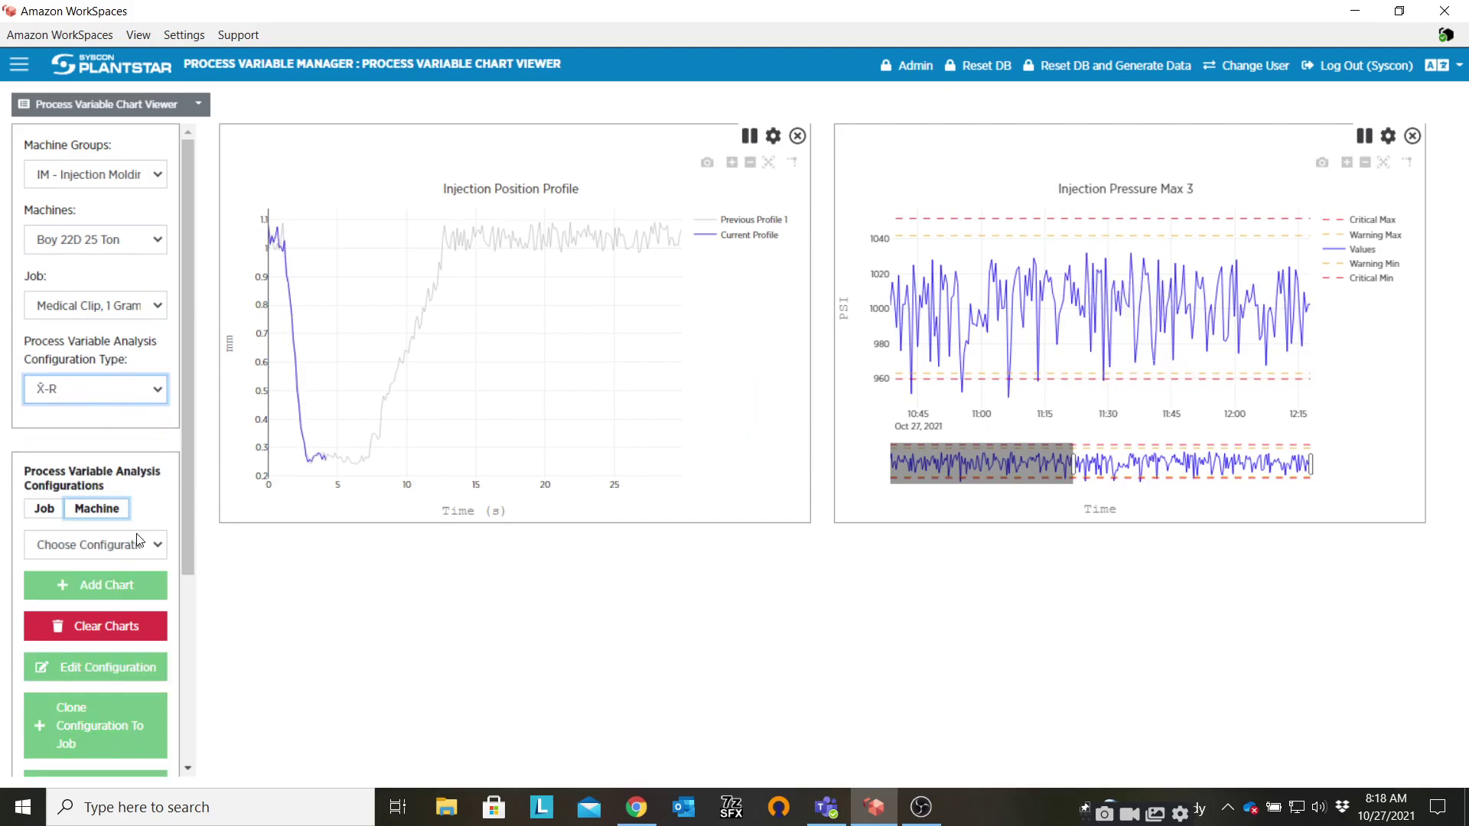
click(131, 557)
click(125, 631)
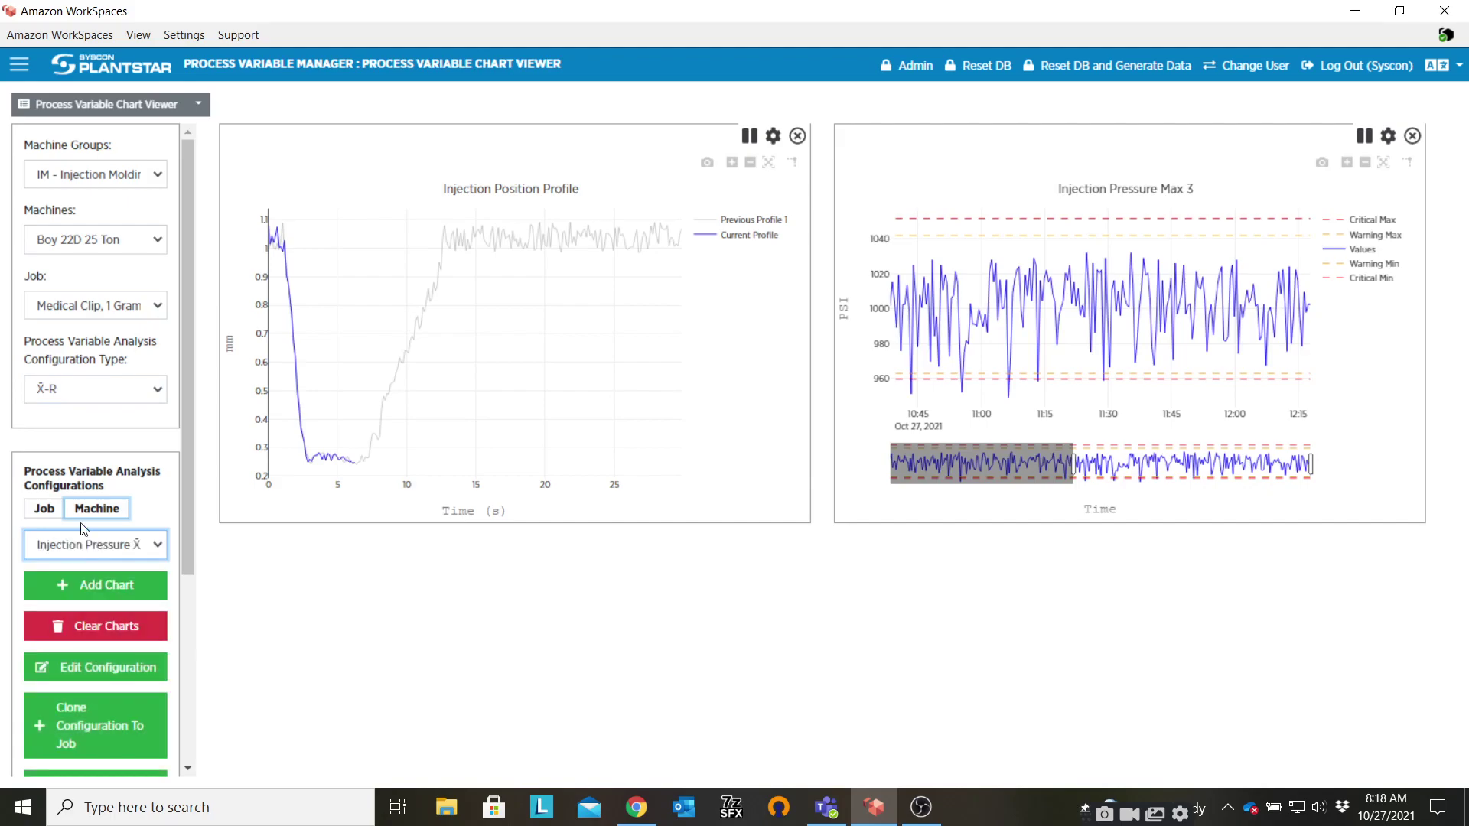
click(94, 594)
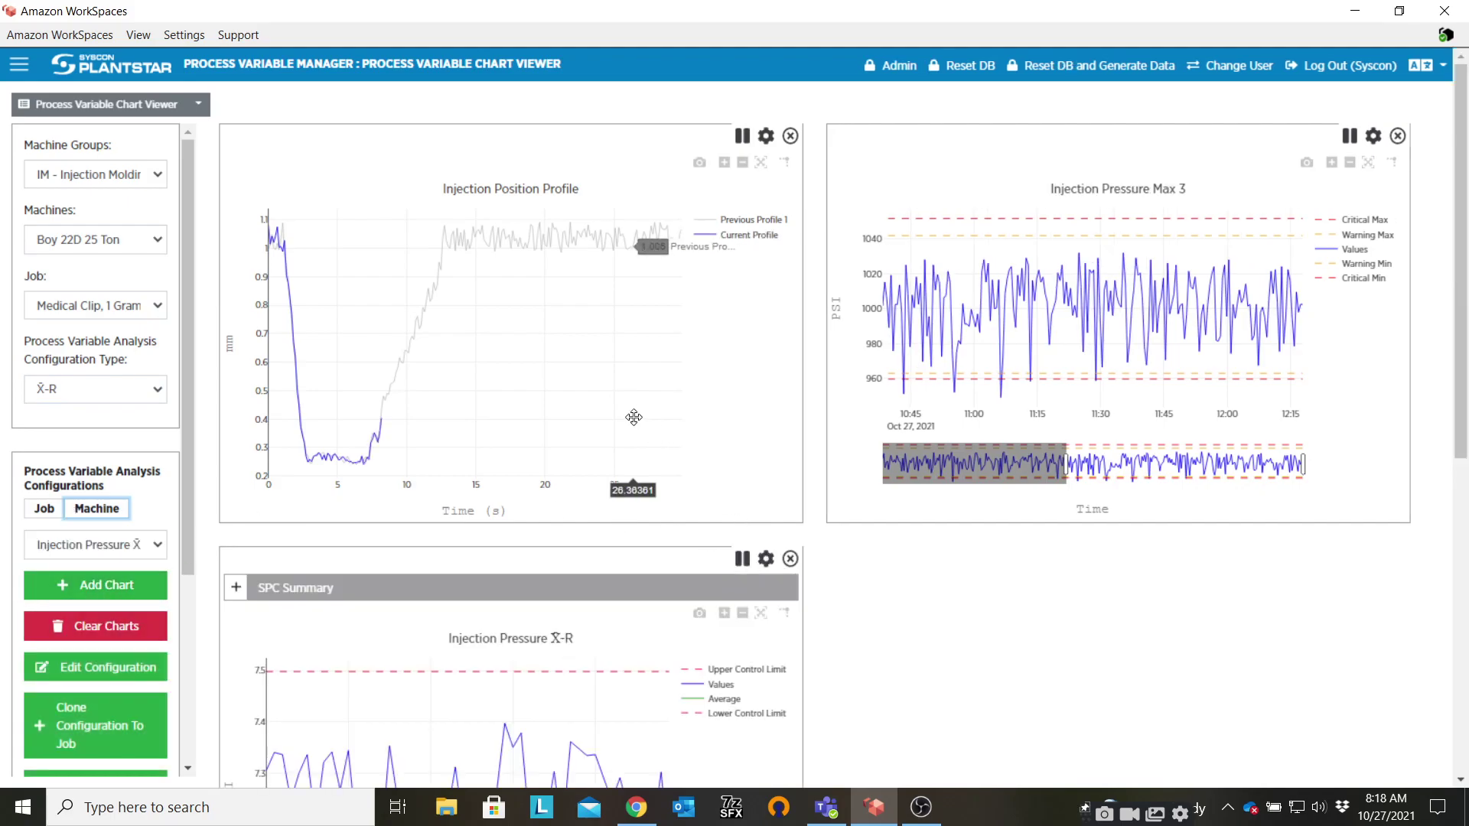
- Examine the Injection Pressure X̄-R chart and expand its SPC Summary to read the statistics
scroll(630, 440, down, 1)
scroll(630, 440, down, 3)
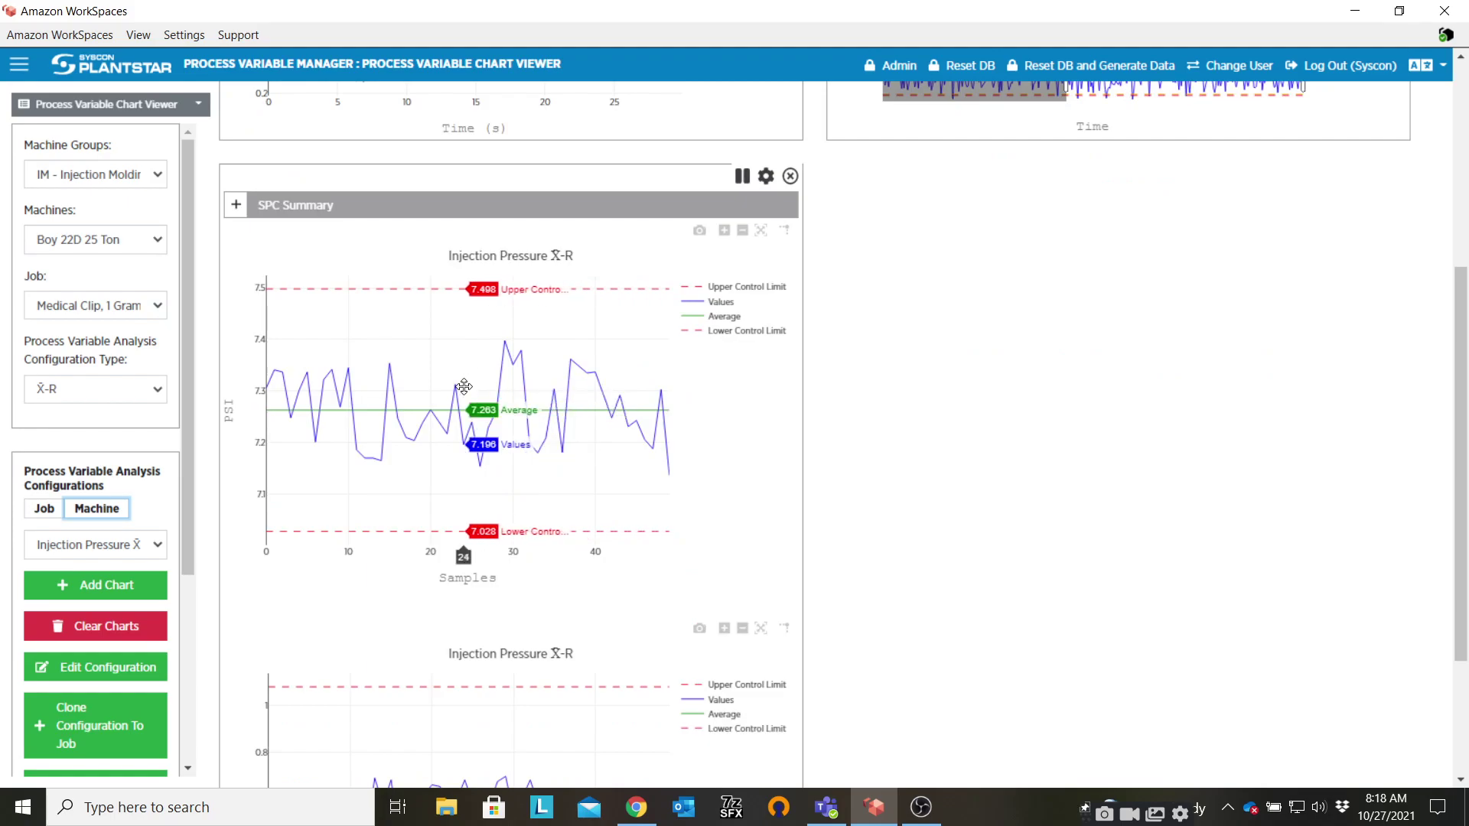
click(233, 211)
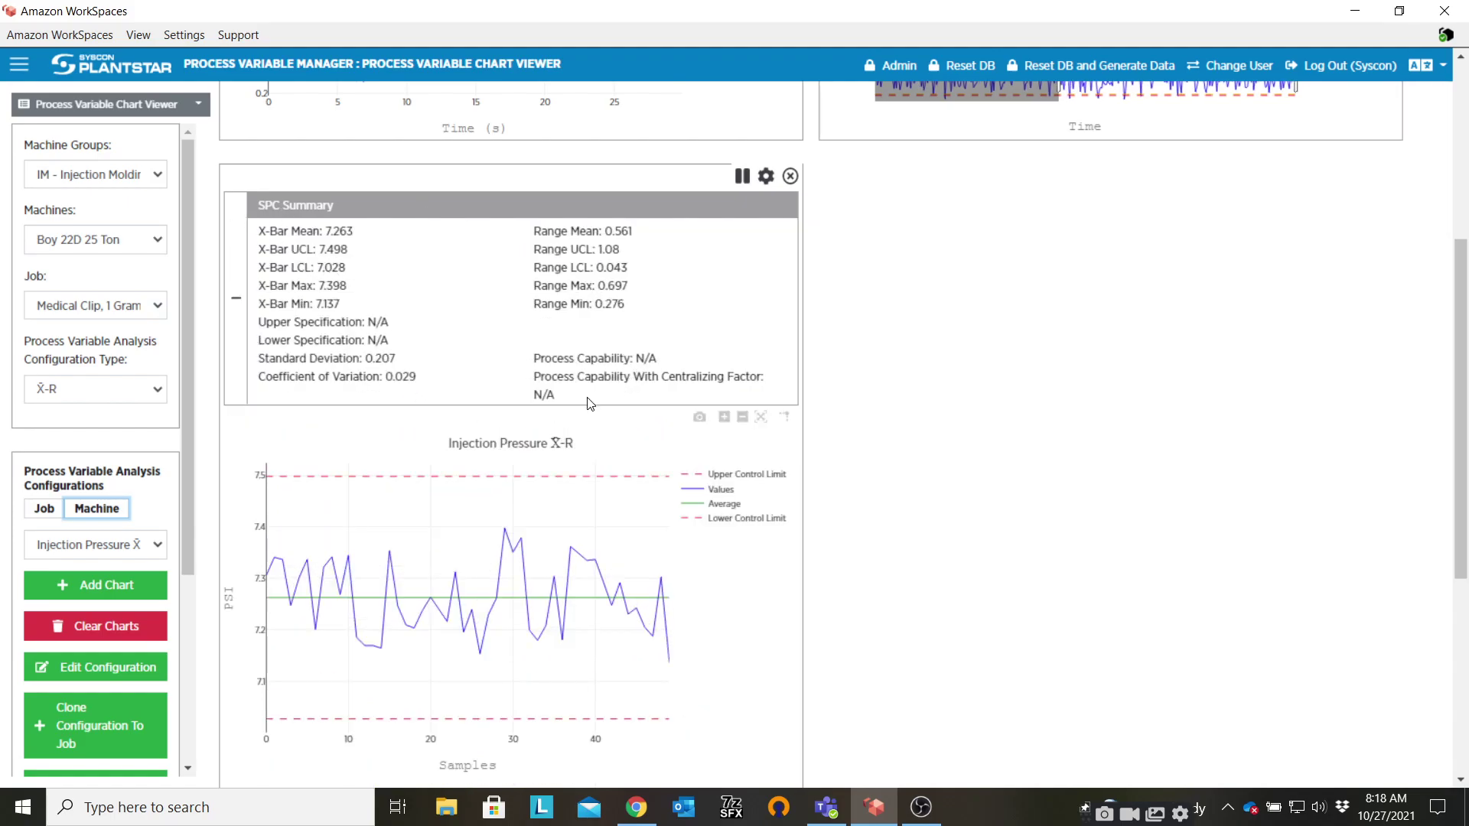
scroll(358, 413, up, 5)
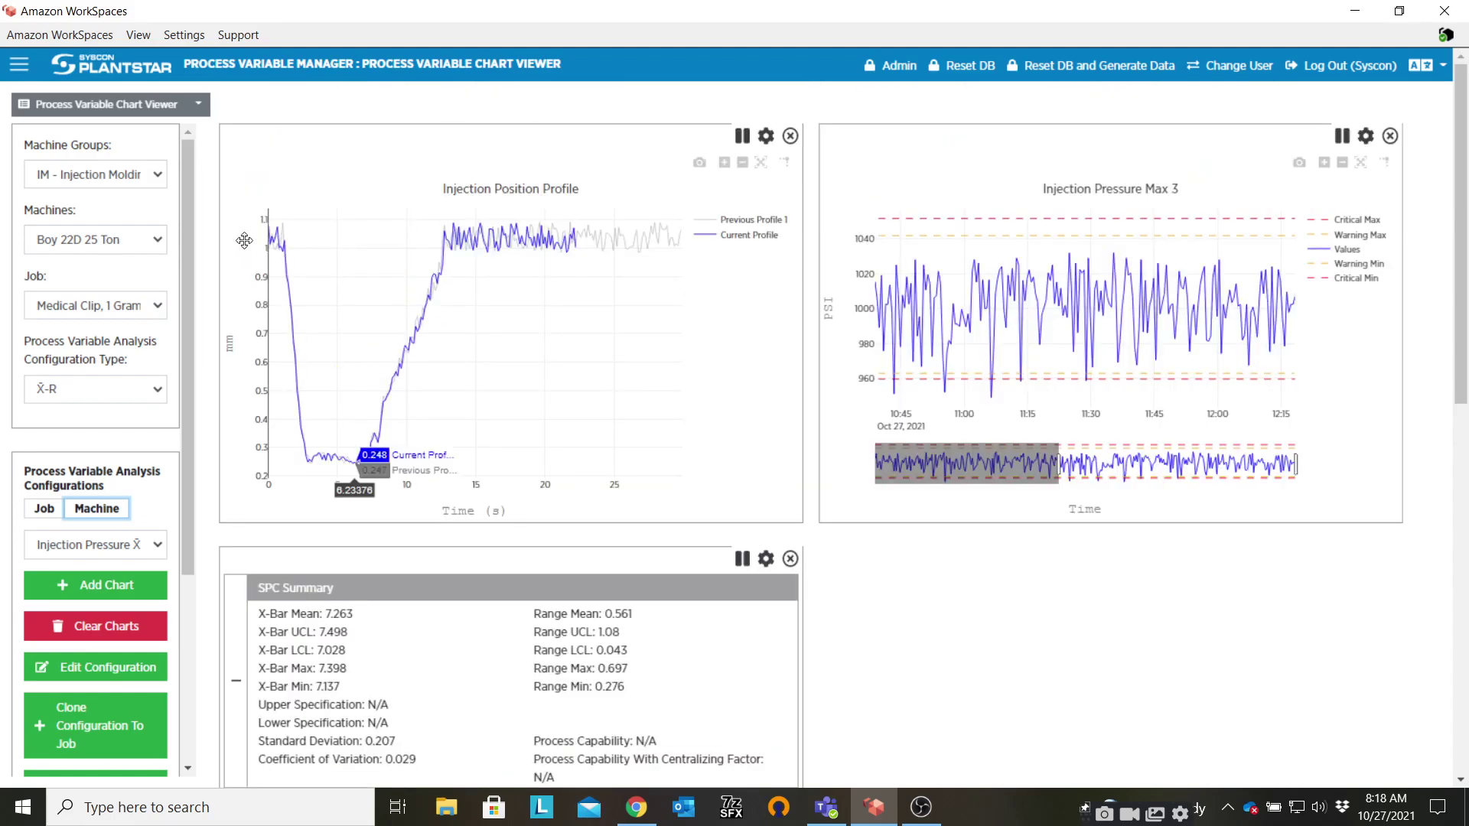
- Open the Process Variable Table Viewer and show the process variables of the Battenfeld HM 800 Ton
click(165, 115)
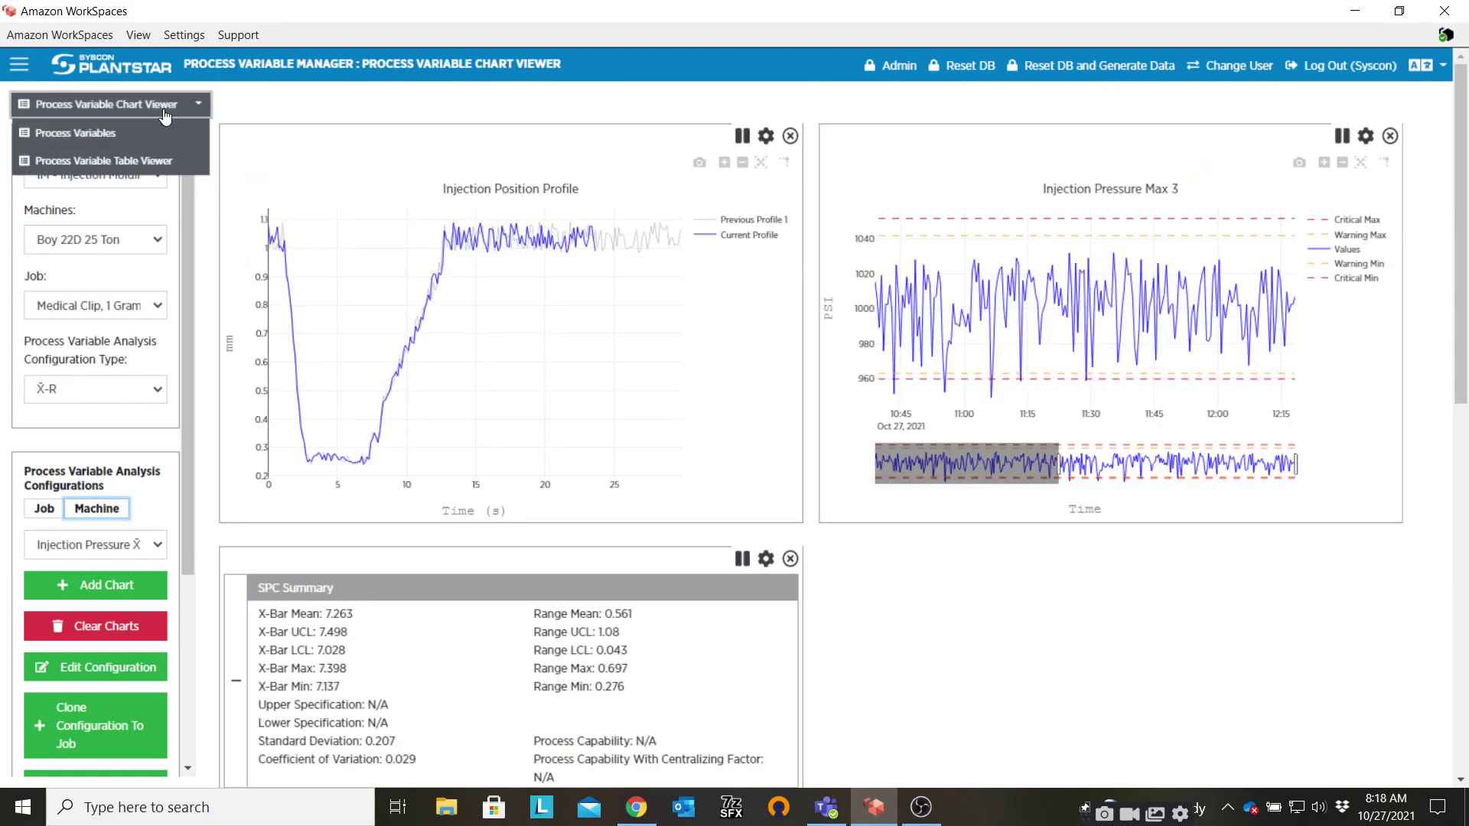
click(153, 160)
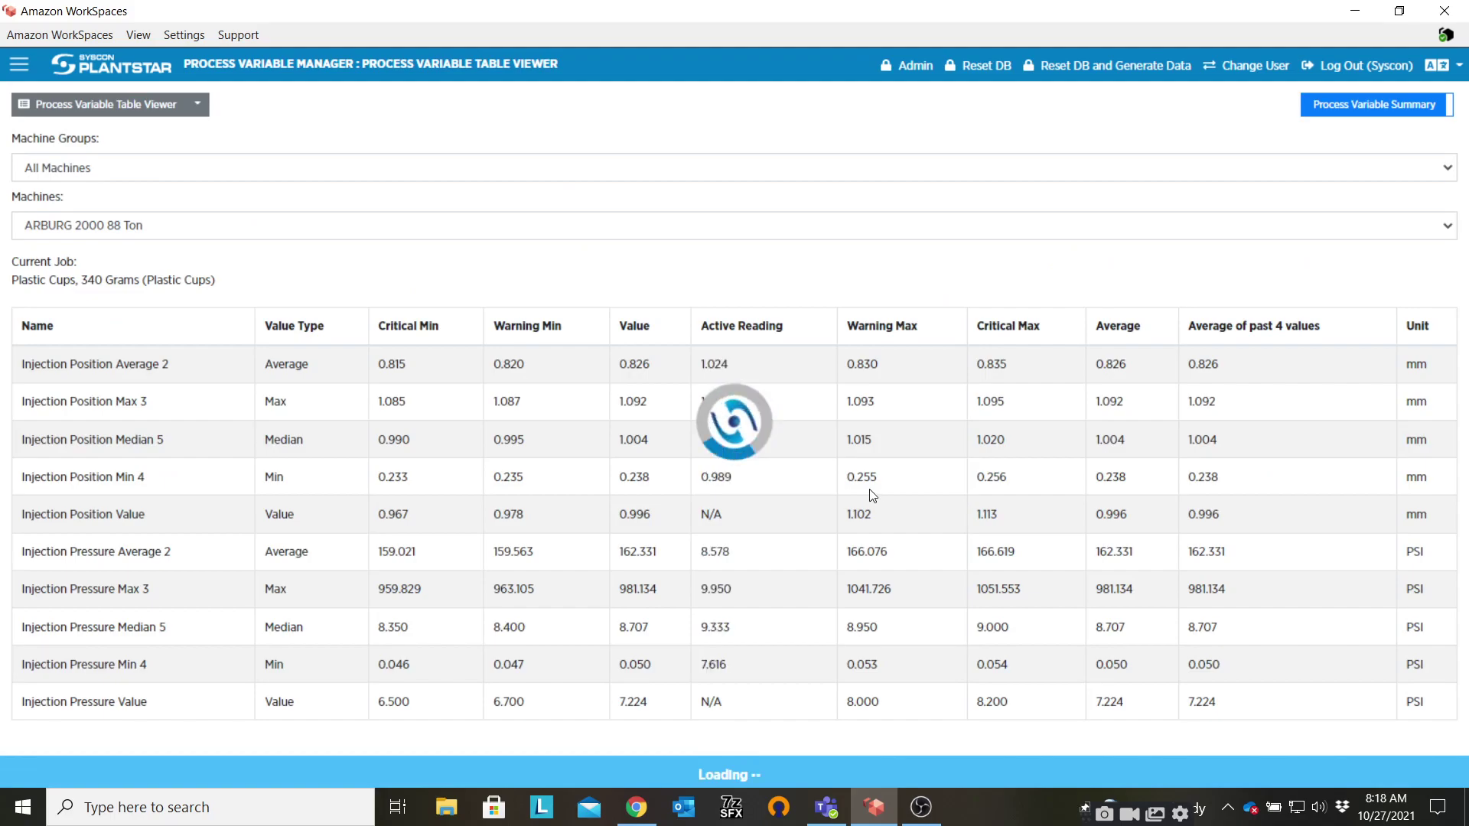
click(141, 230)
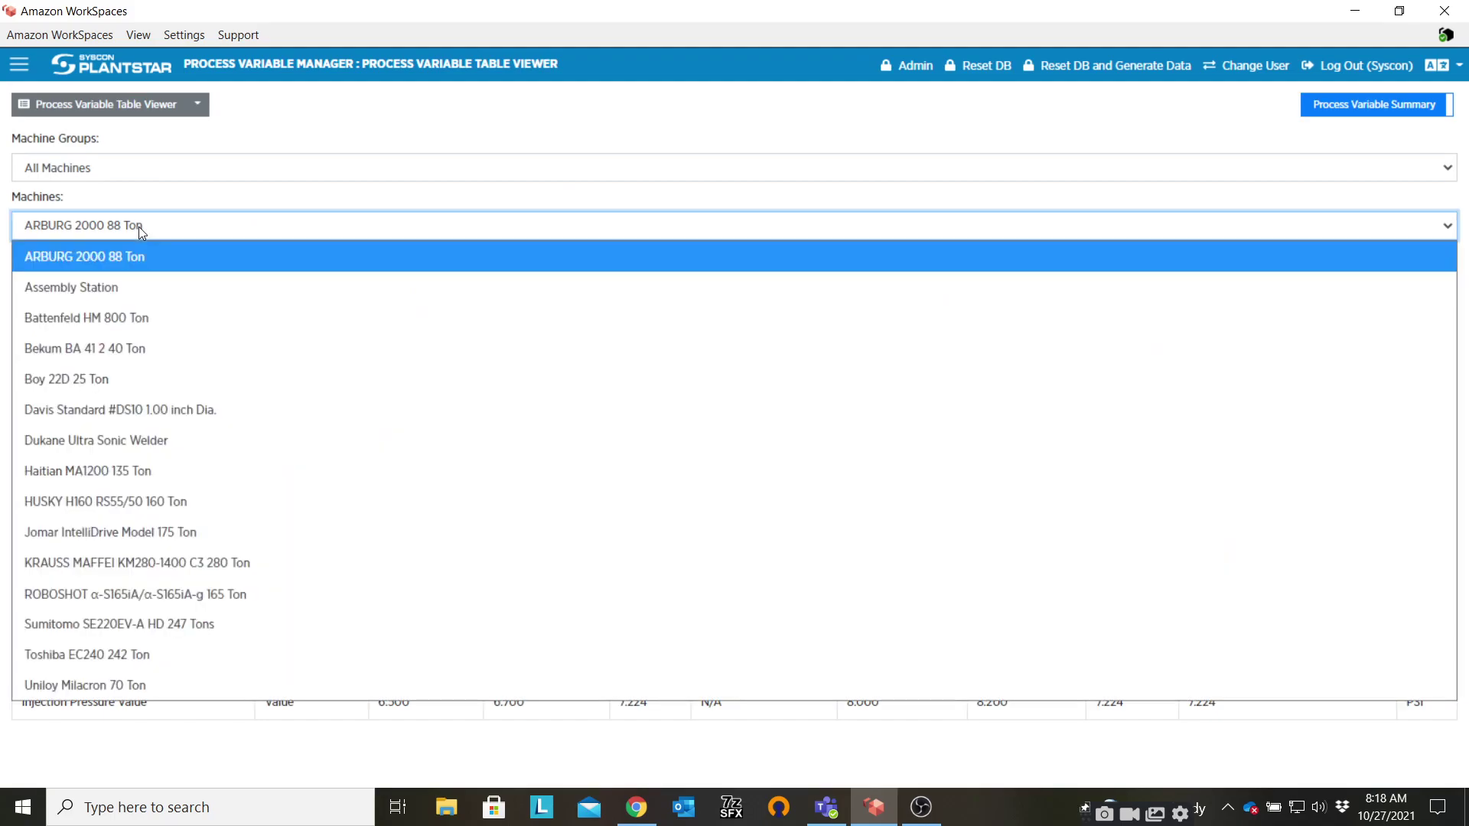
click(102, 327)
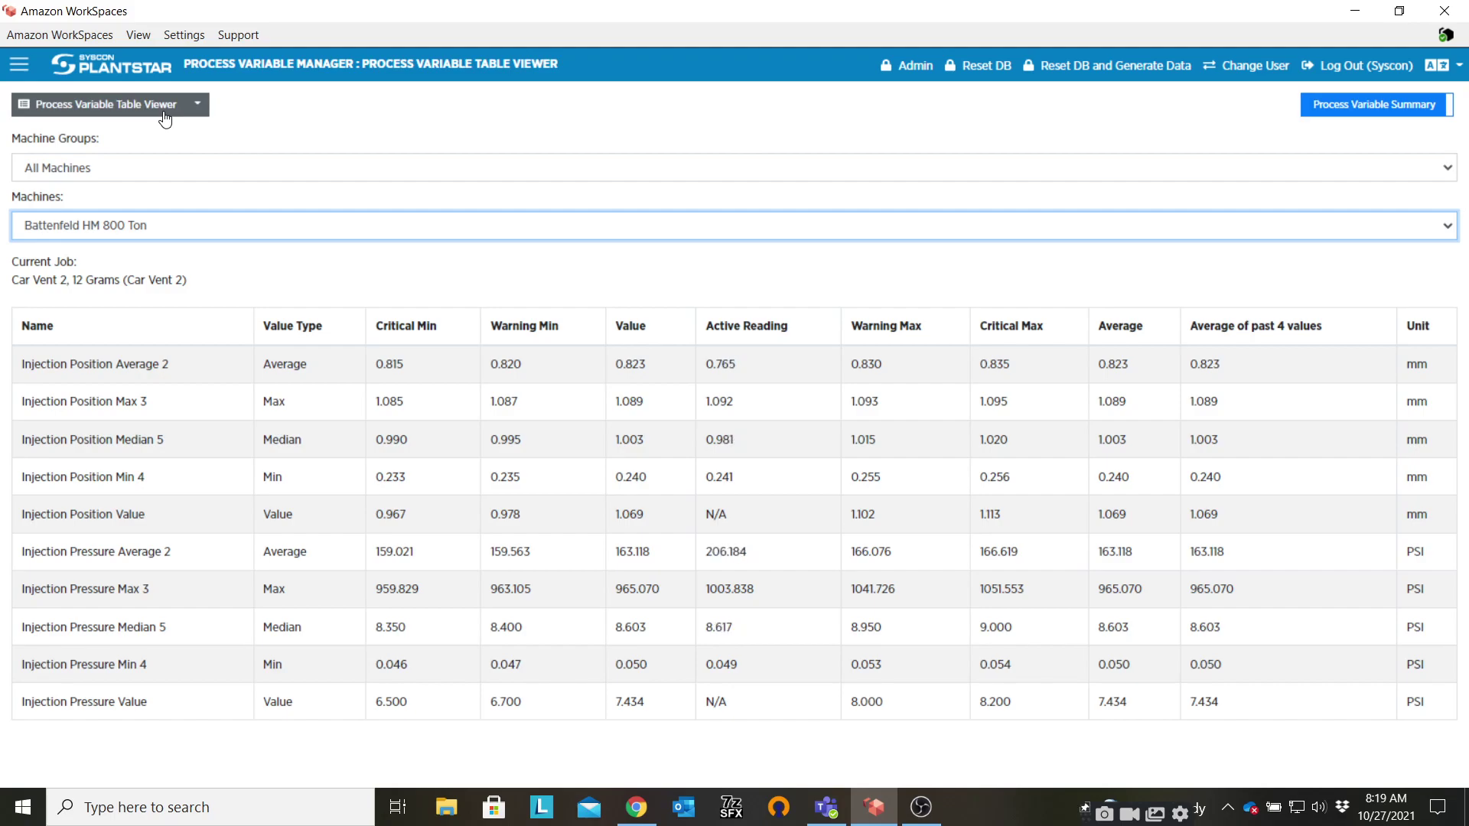
click(17, 74)
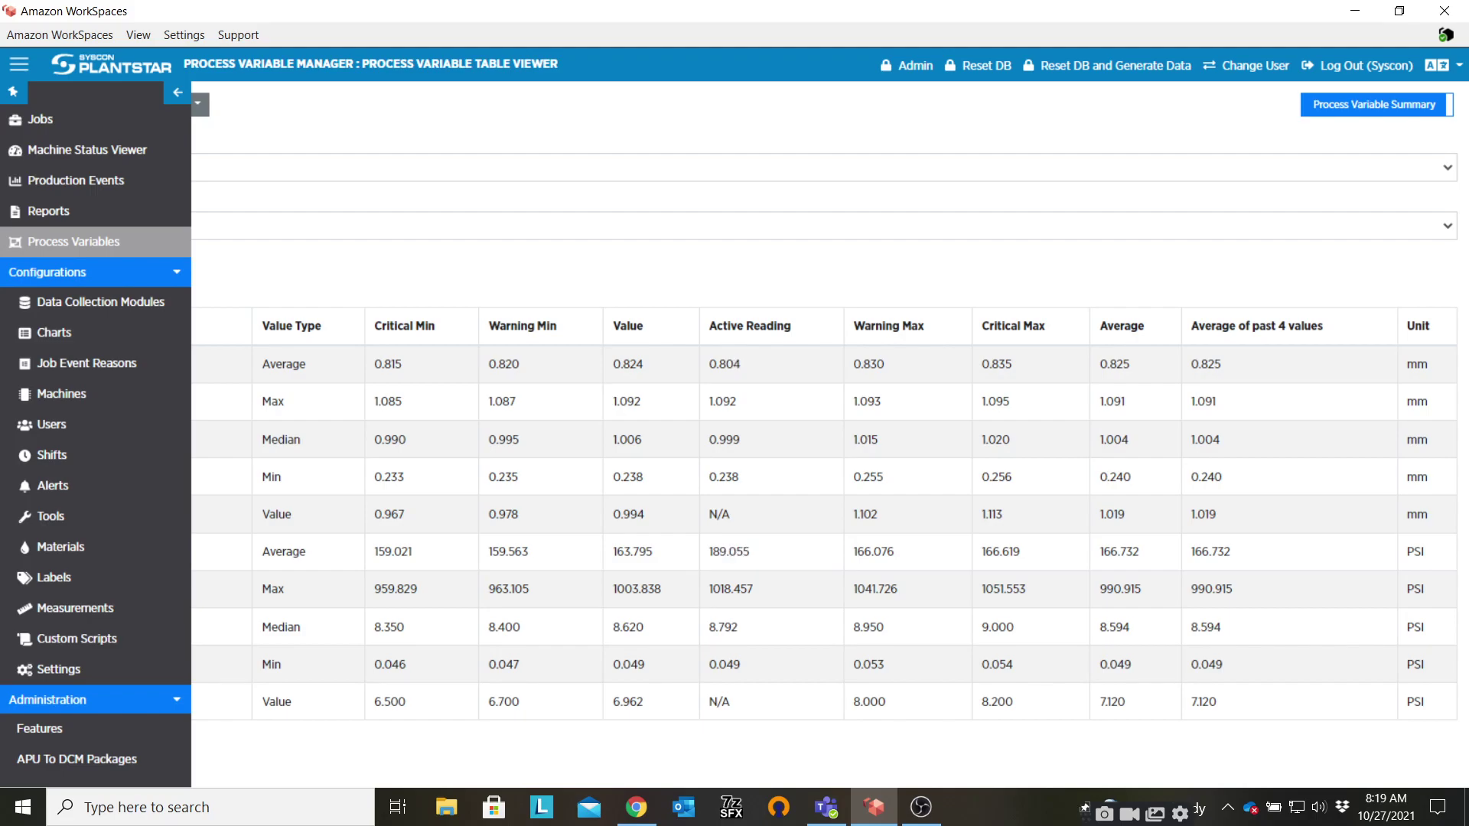
key(alt+Tab)
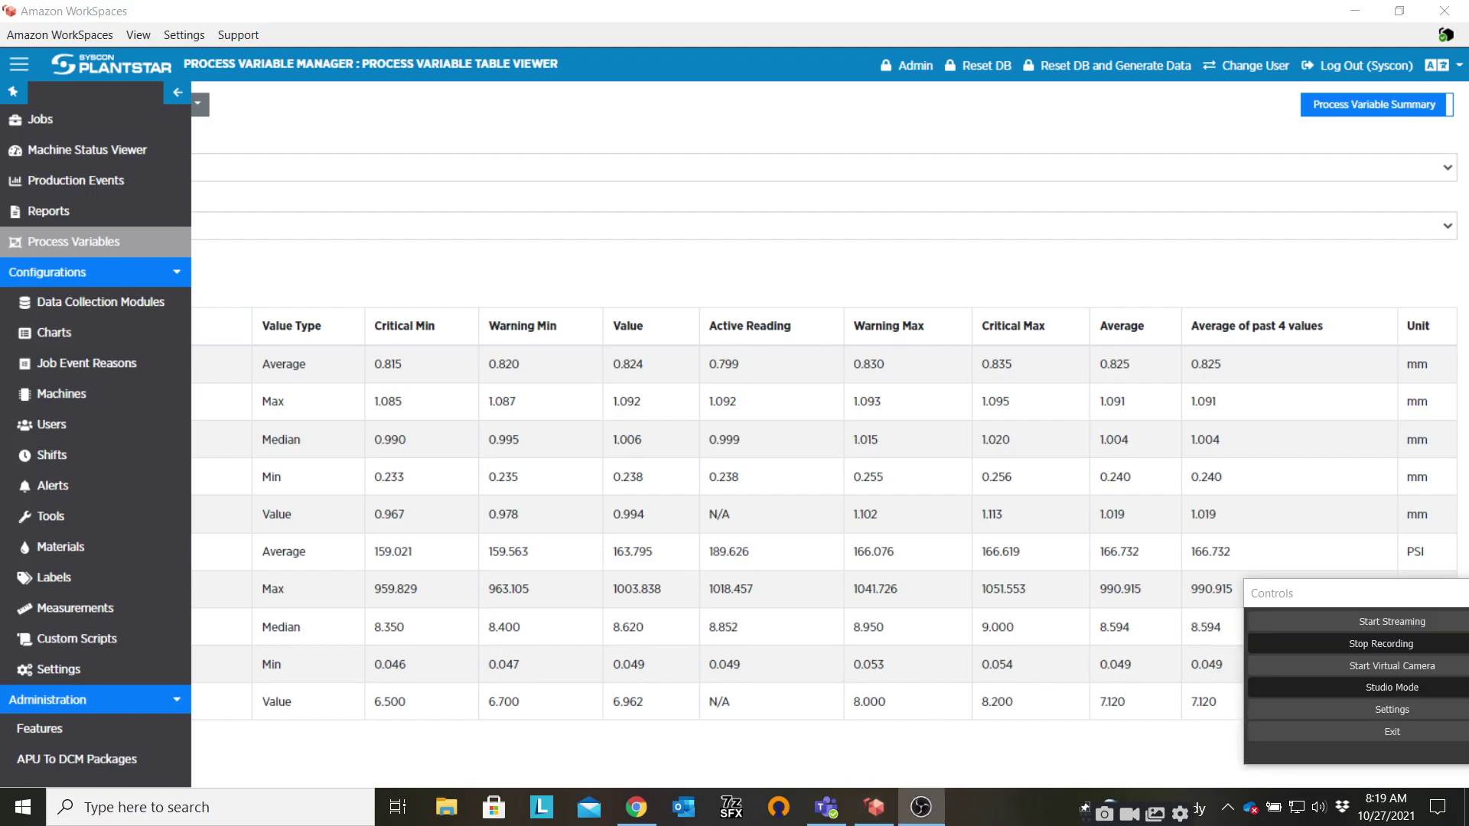